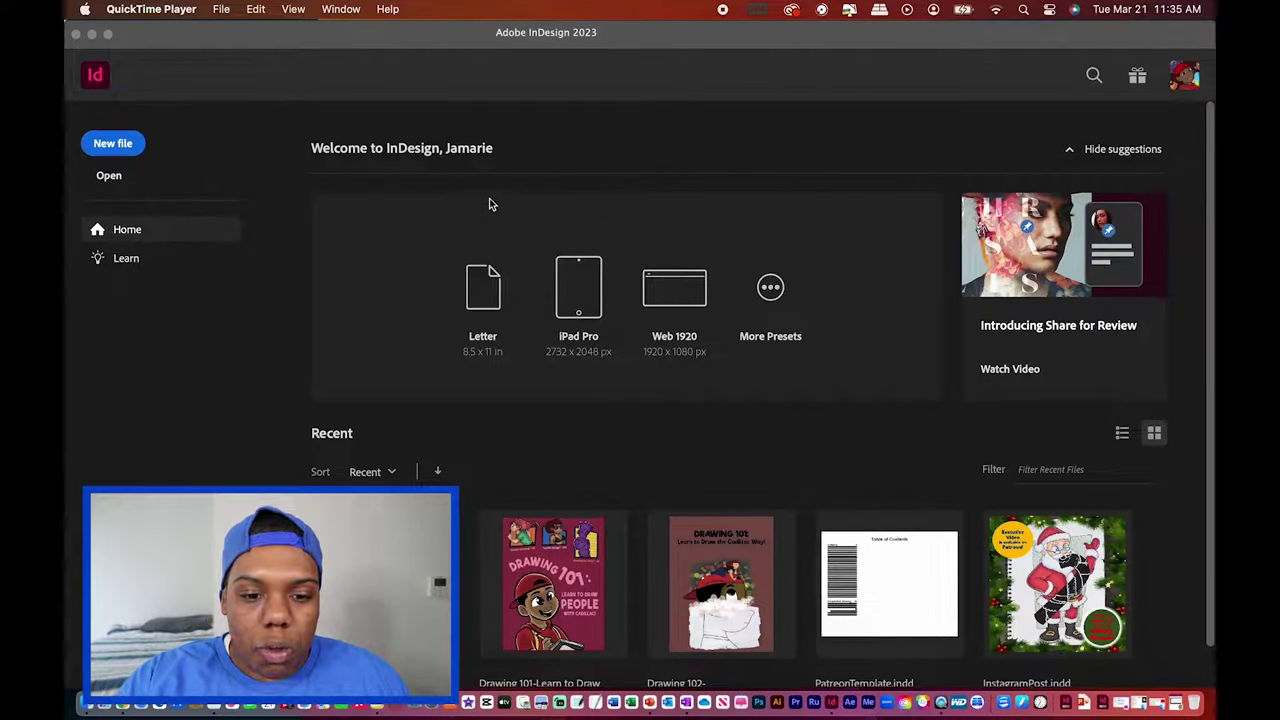
- Create a new Letter document from the 8.5 x 11 in preset and switch to the Advanced workspace
left_click(487, 265)
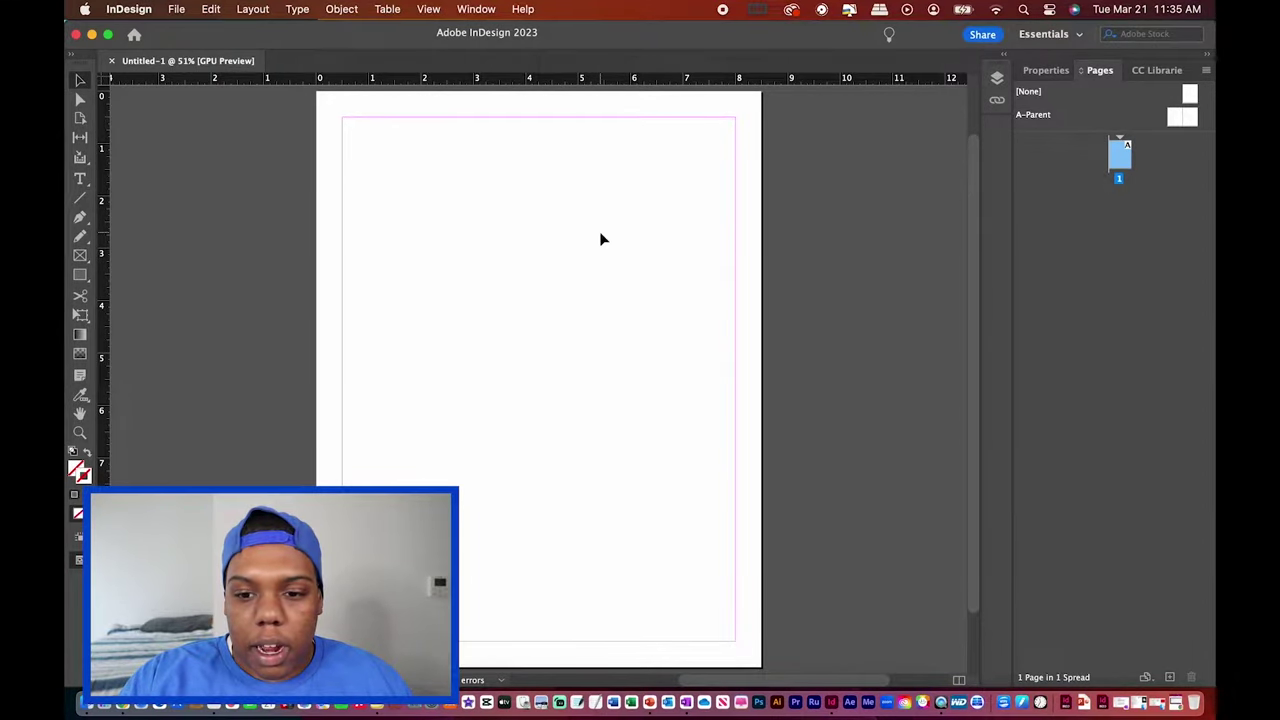
left_click(1070, 36)
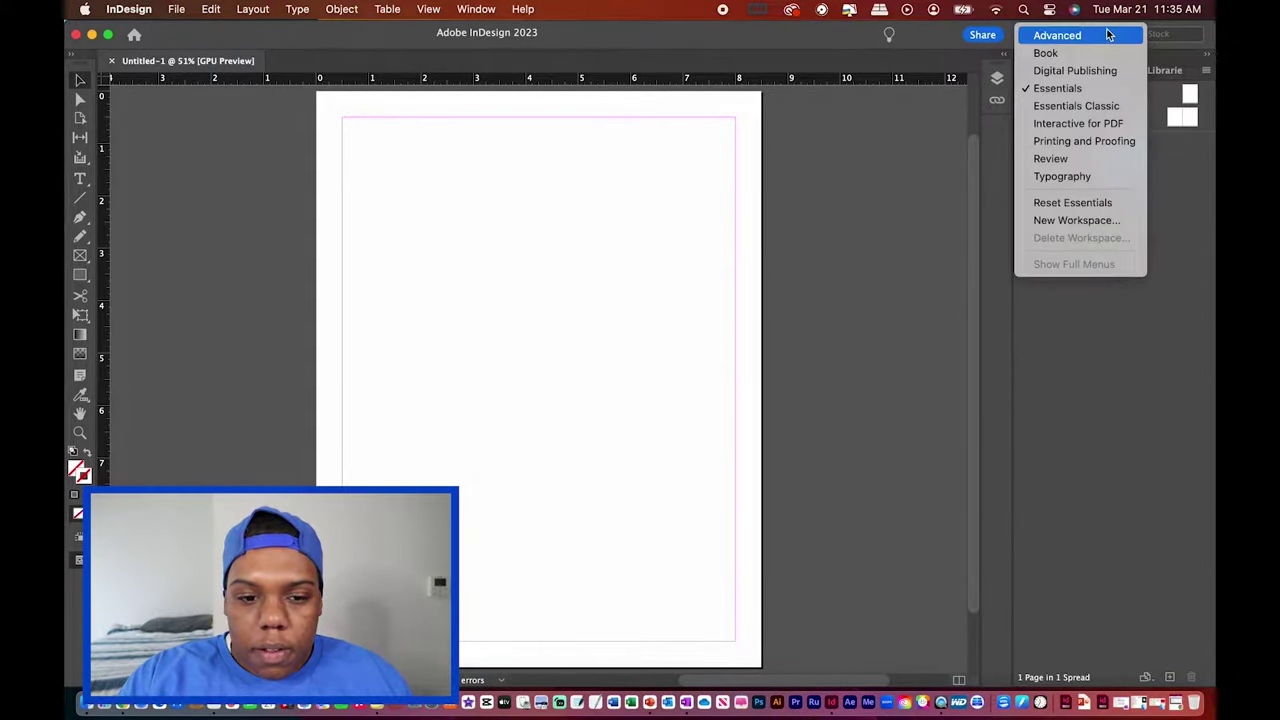
left_click(1098, 38)
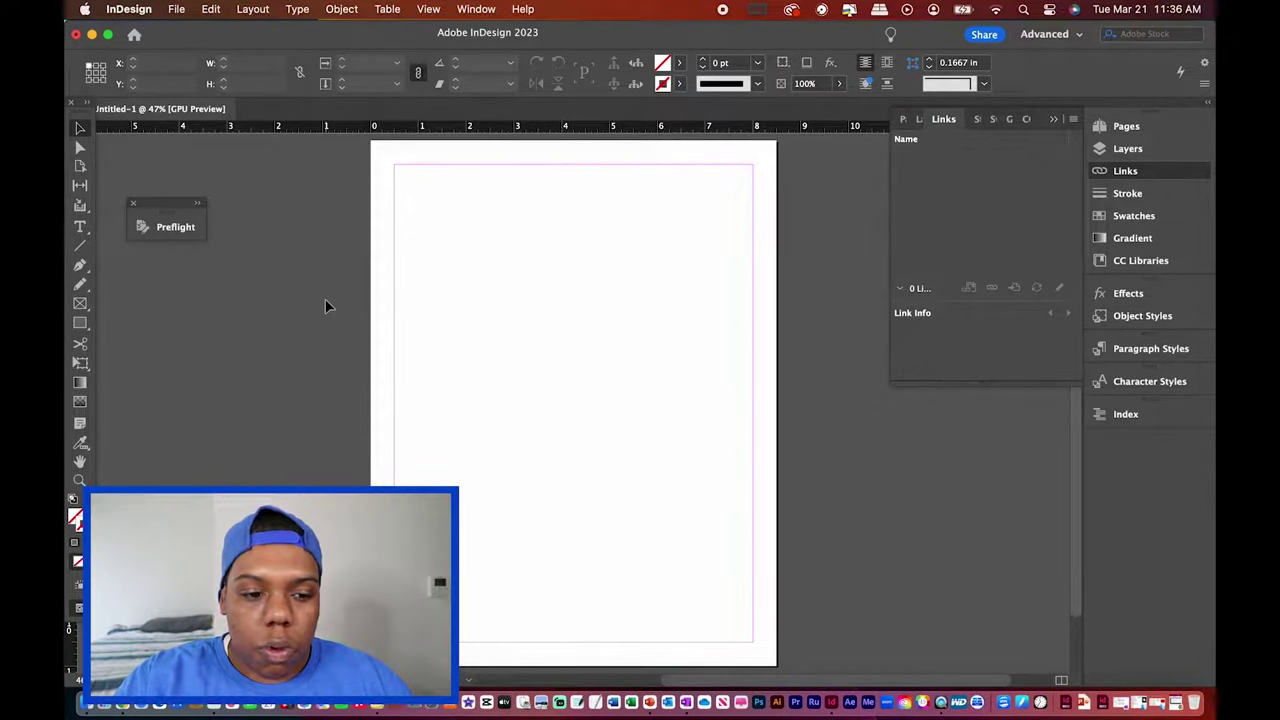
- Draw a rectangle frame about 4.16 in wide and 3.28 in high from the upper-left margin corner of the page
left_click(82, 304)
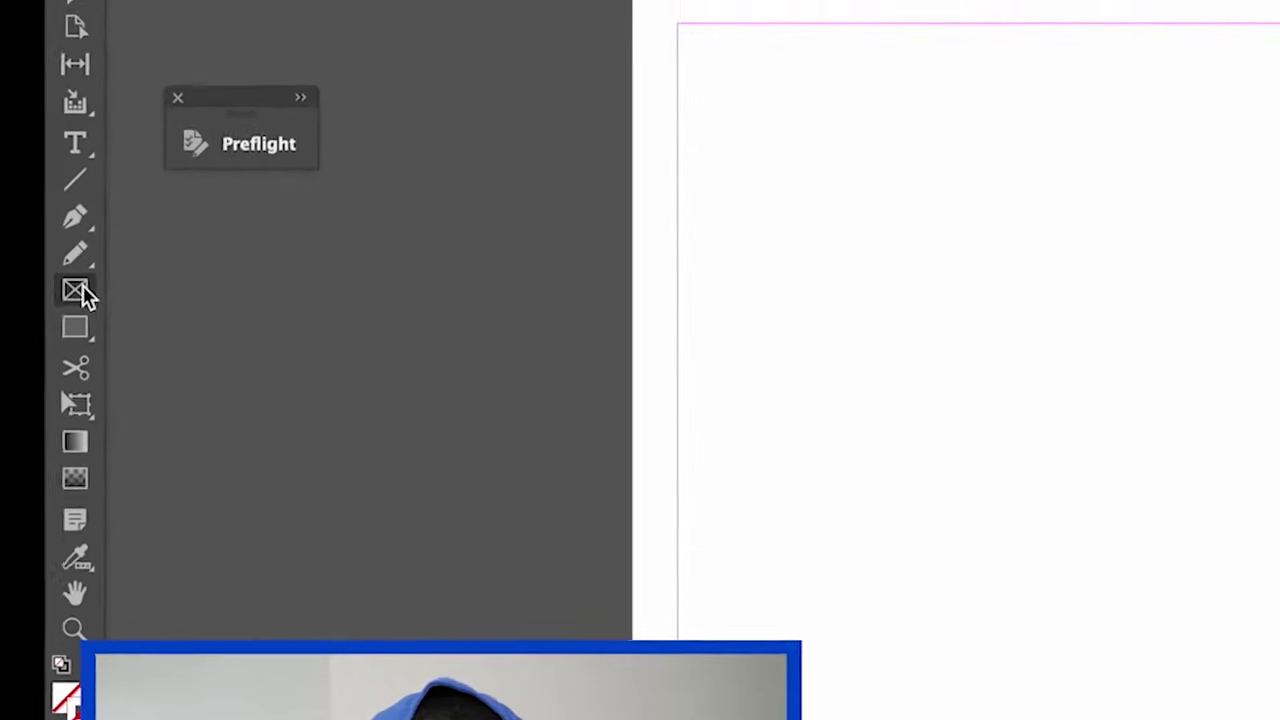
left_click(94, 282)
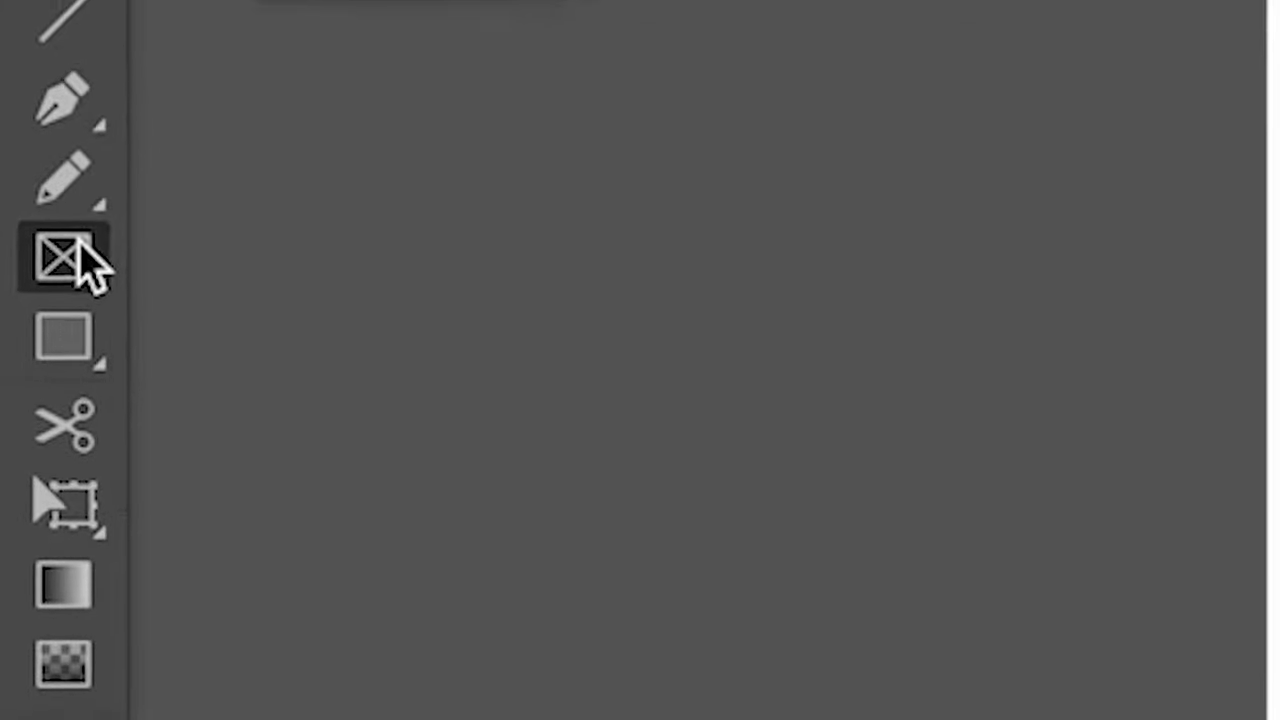
left_click(78, 262)
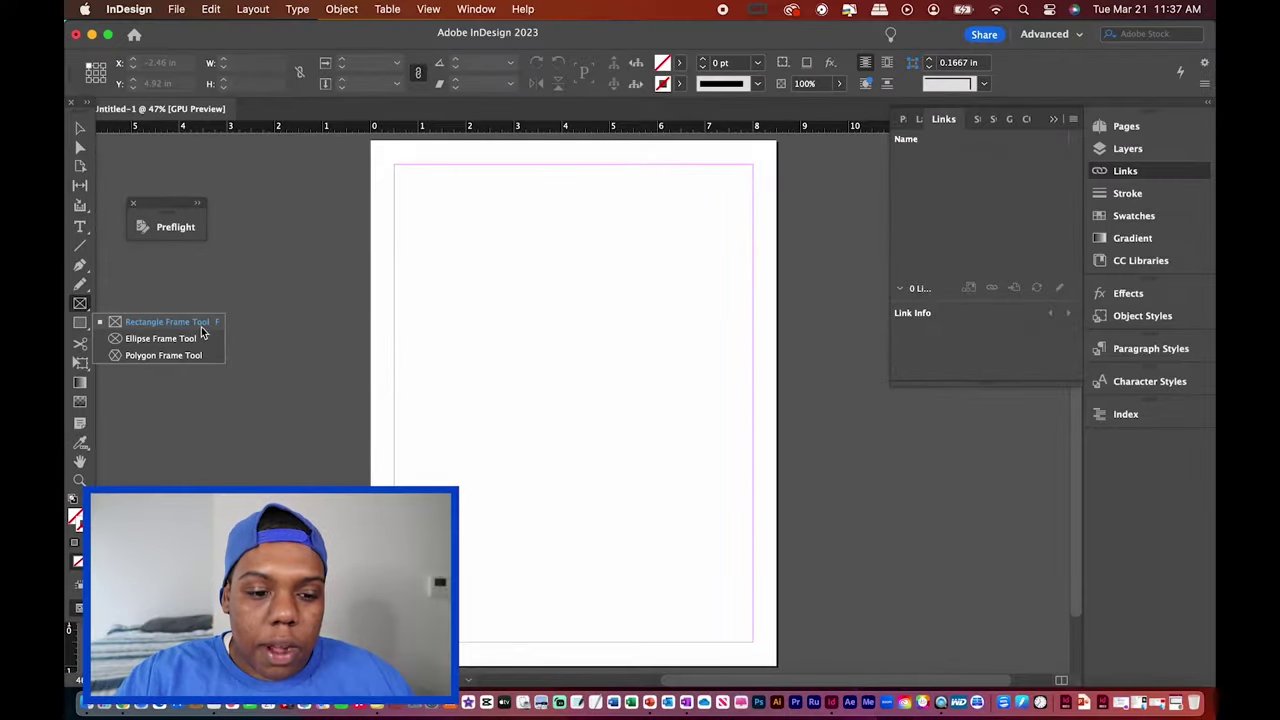
left_click(202, 326)
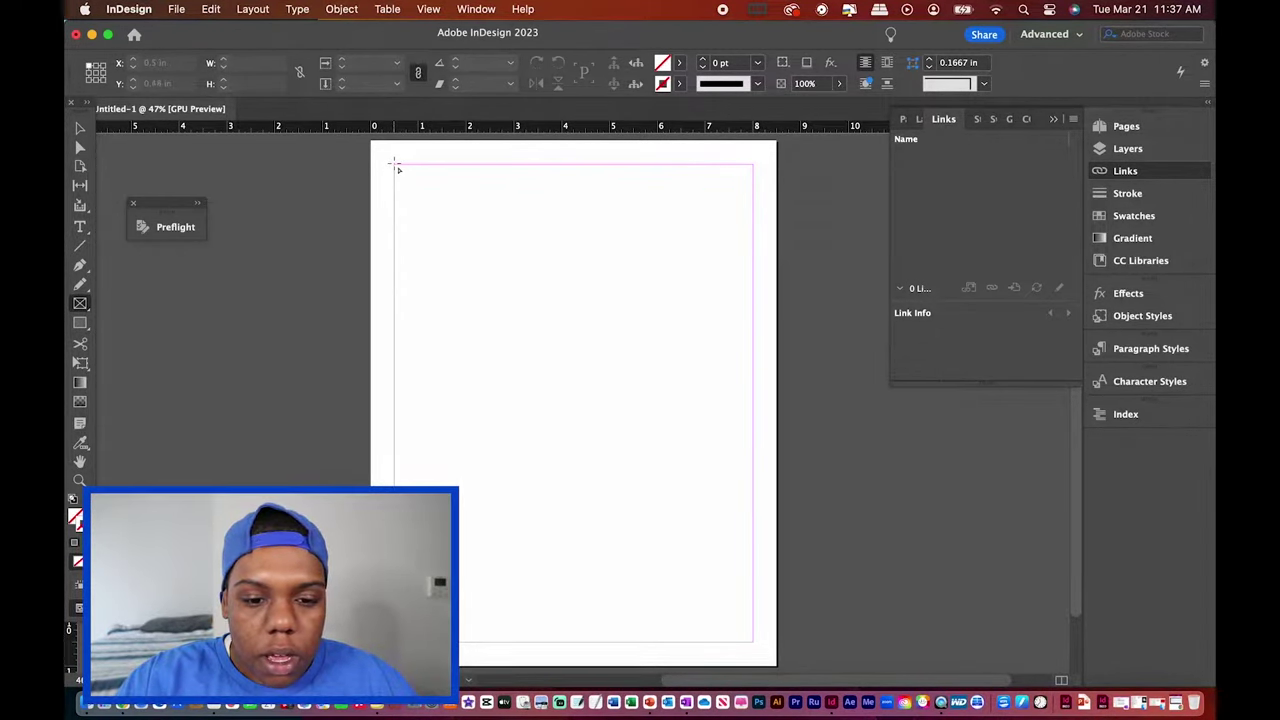
left_click_drag(394, 164, 593, 321)
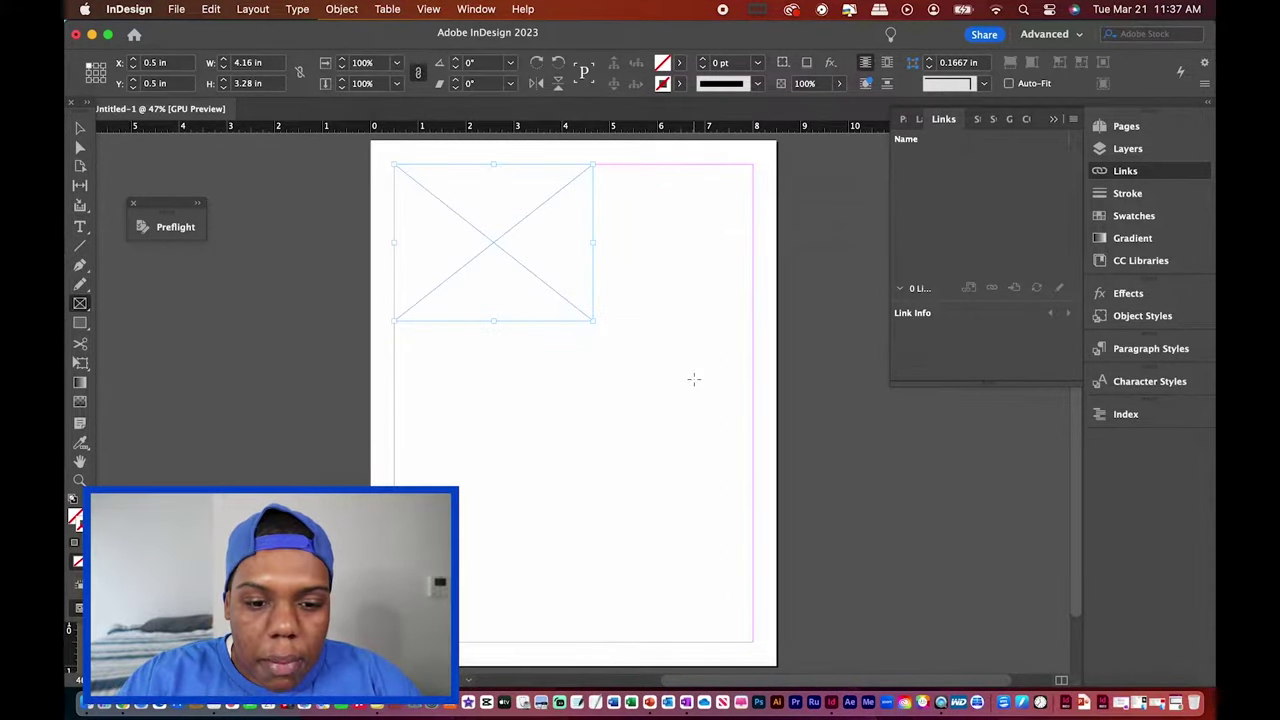
- Set the rectangle frame's stroke weight to 10 pt, then deselect the frame
left_click(705, 61)
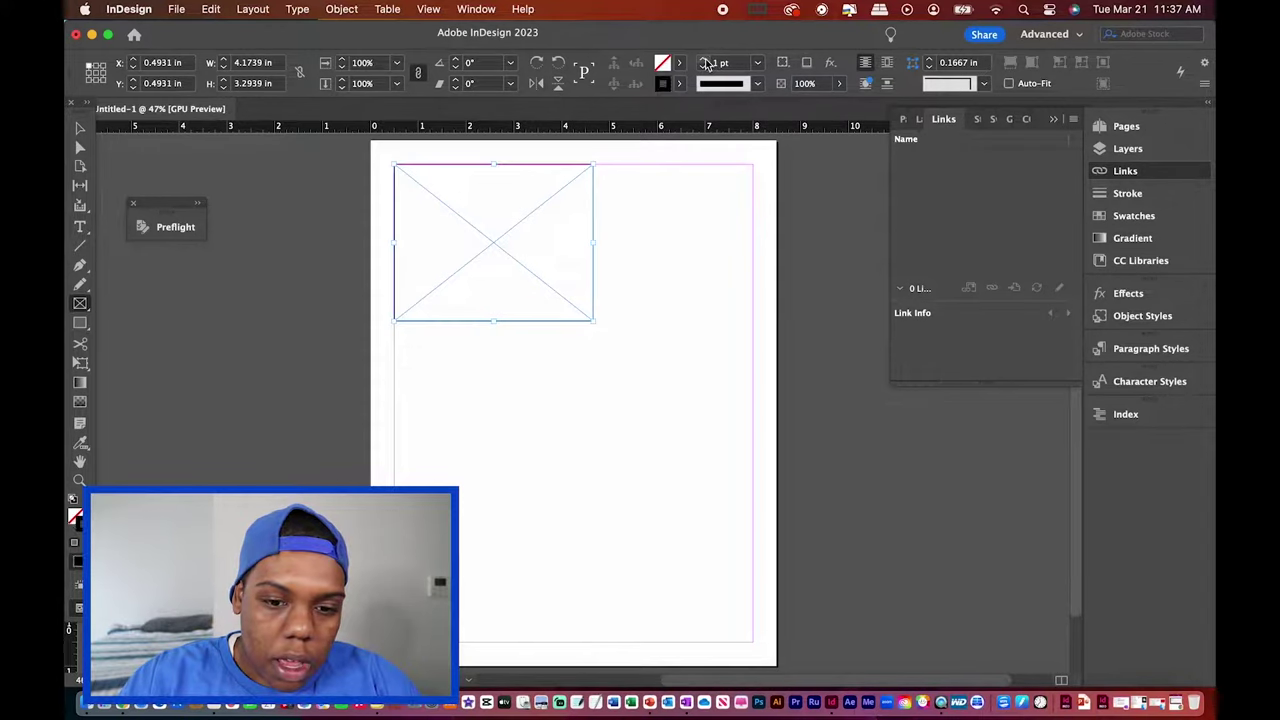
left_click(705, 61)
left_click(705, 61)
left_click(705, 61)
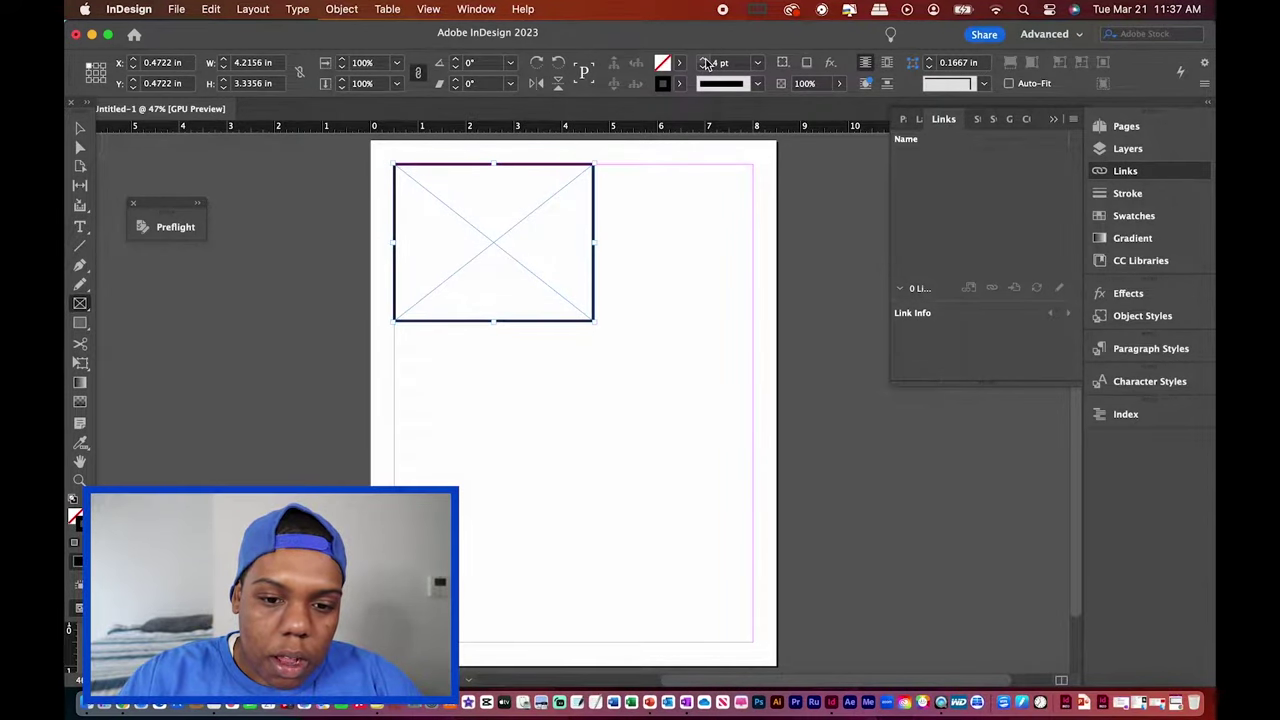
left_click(705, 61)
left_click(705, 61)
left_click(705, 61)
left_click(705, 61)
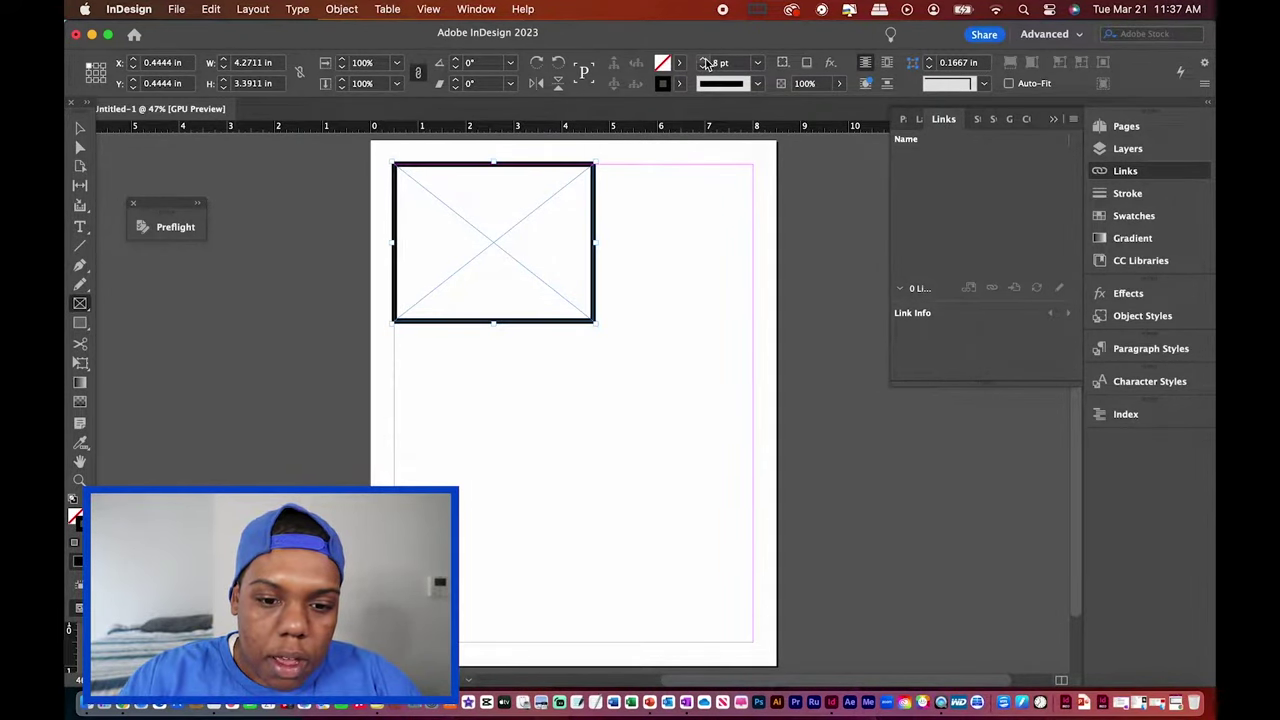
left_click(705, 61)
left_click(705, 61)
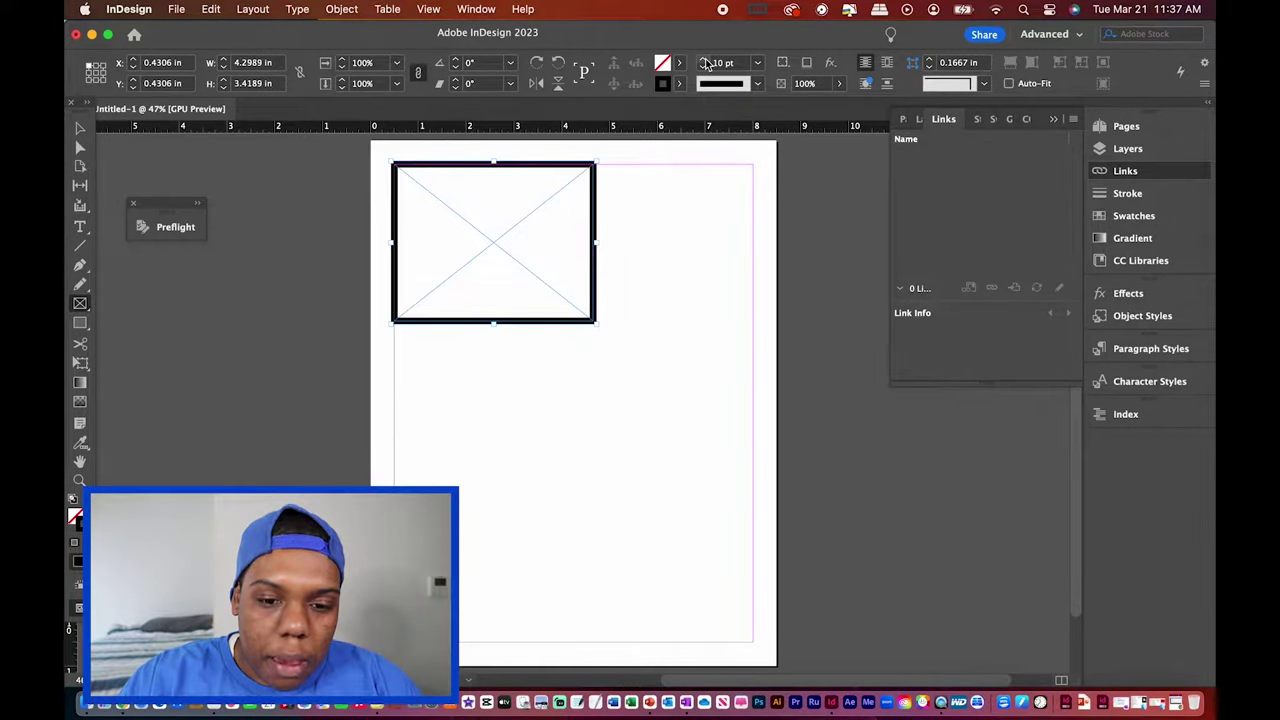
left_click(705, 61)
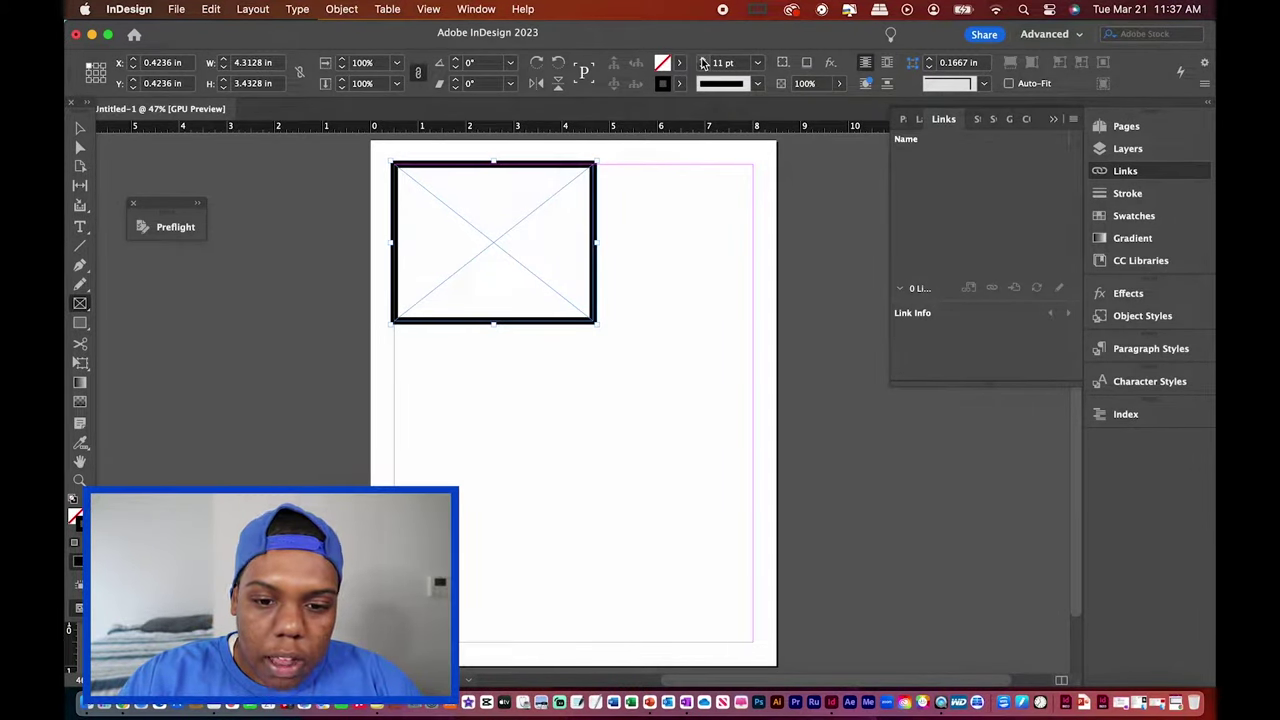
left_click(704, 67)
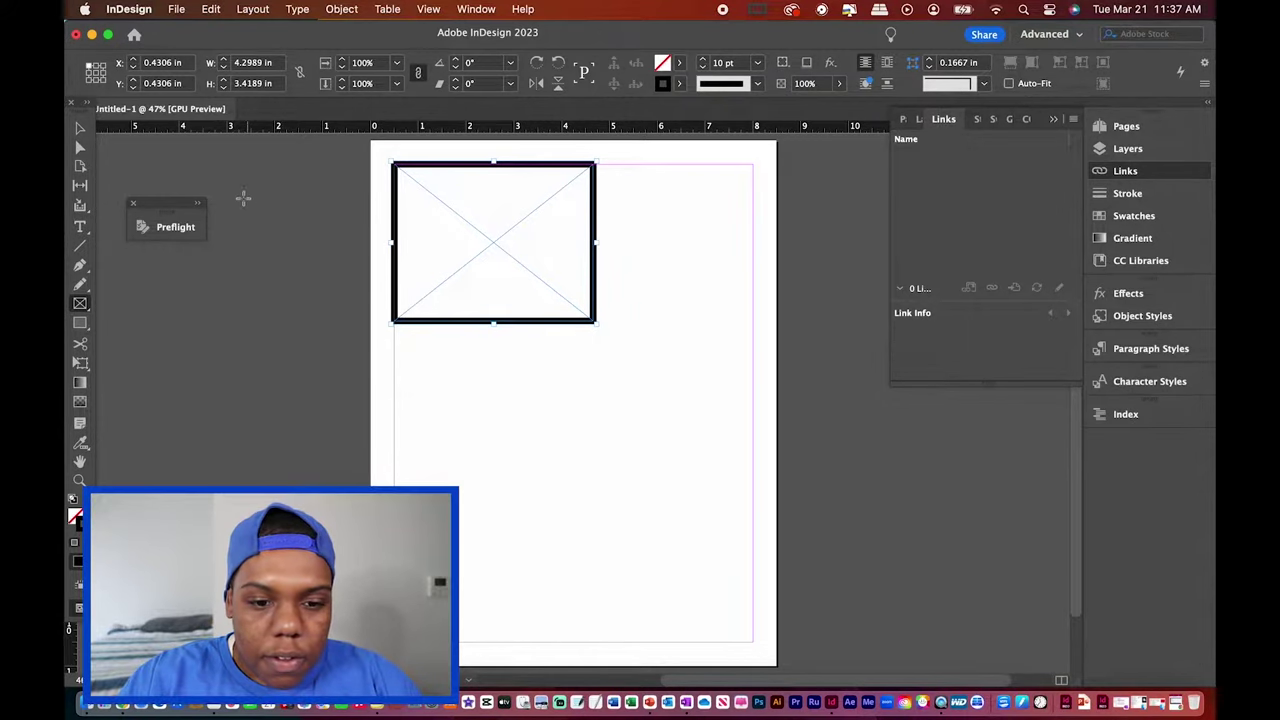
key("v")
left_click(360, 301)
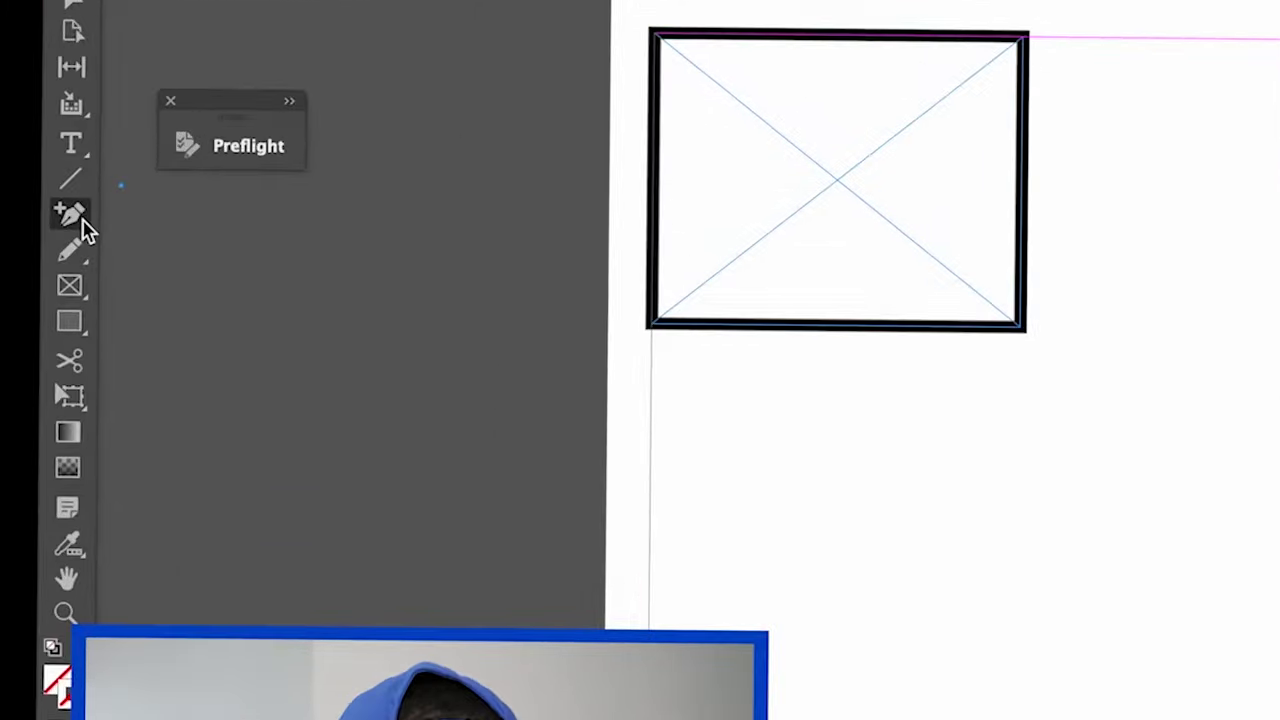
- Add an anchor point on the frame's bottom edge near its lower-right corner, at about X 3.76 in
left_click(81, 267)
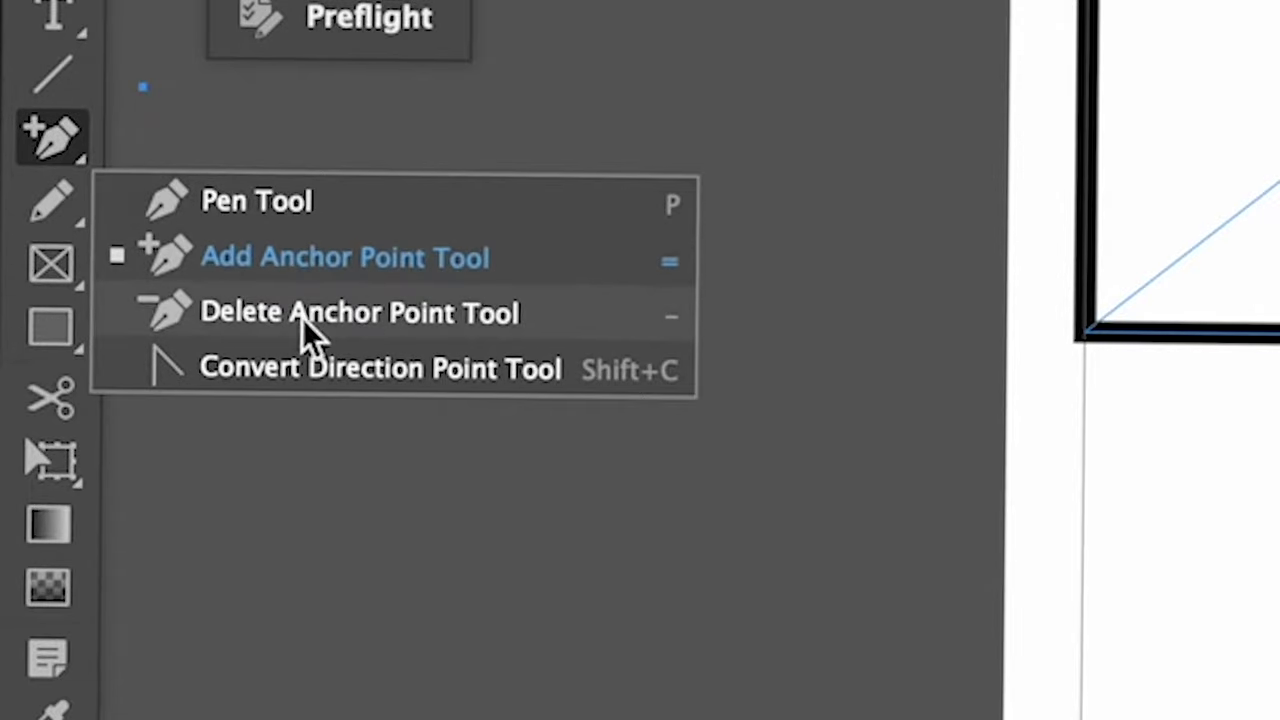
left_click(315, 262)
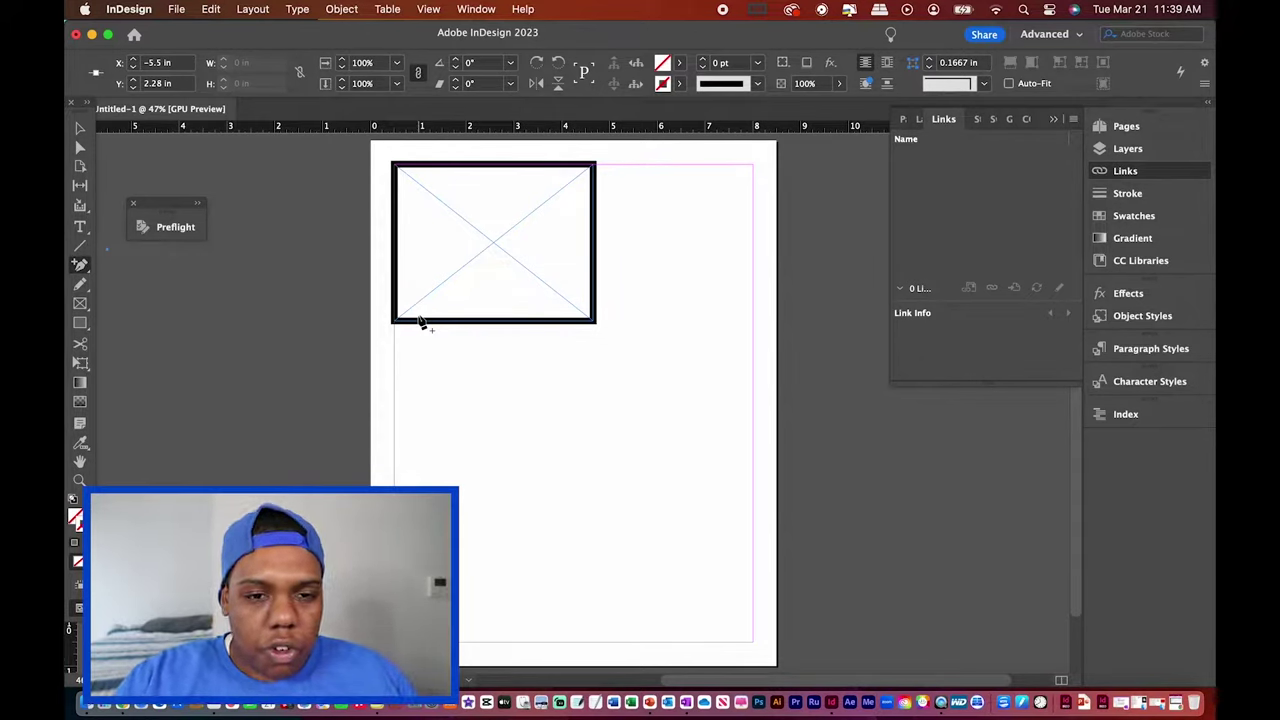
left_click(551, 322)
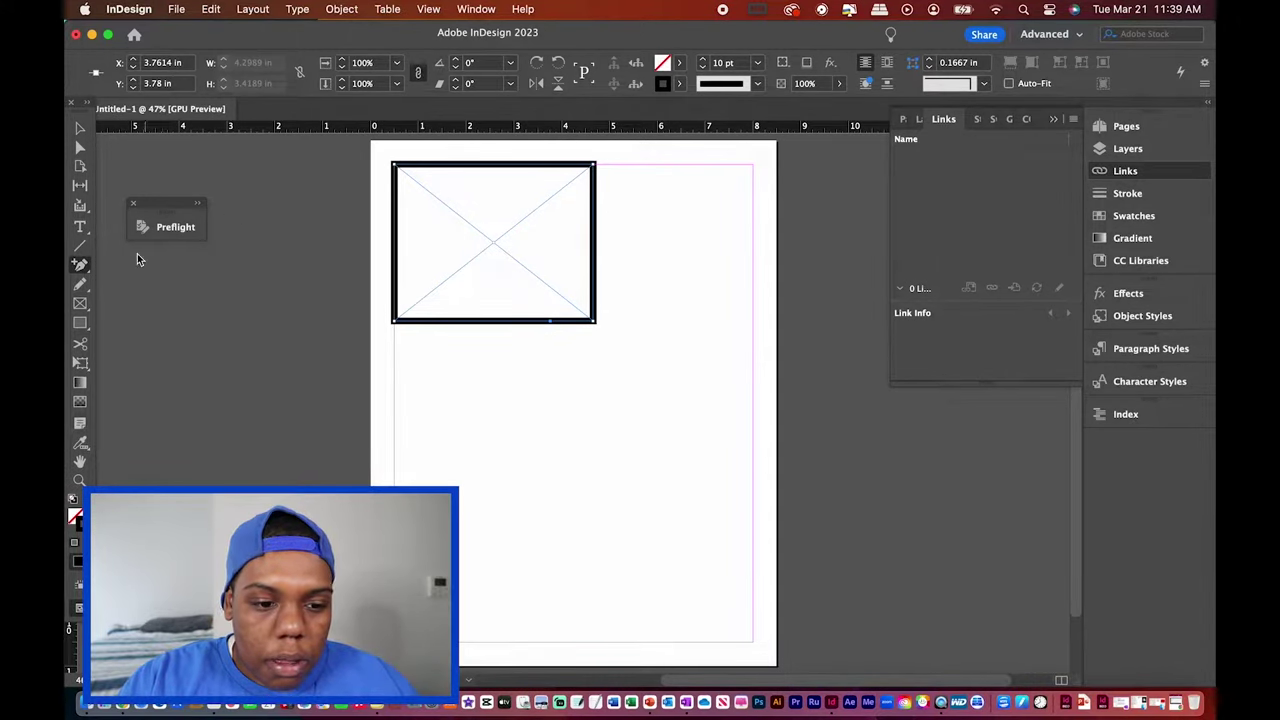
- Delete the frame's lower-right corner anchor point so its right side becomes slanted
left_click(83, 267)
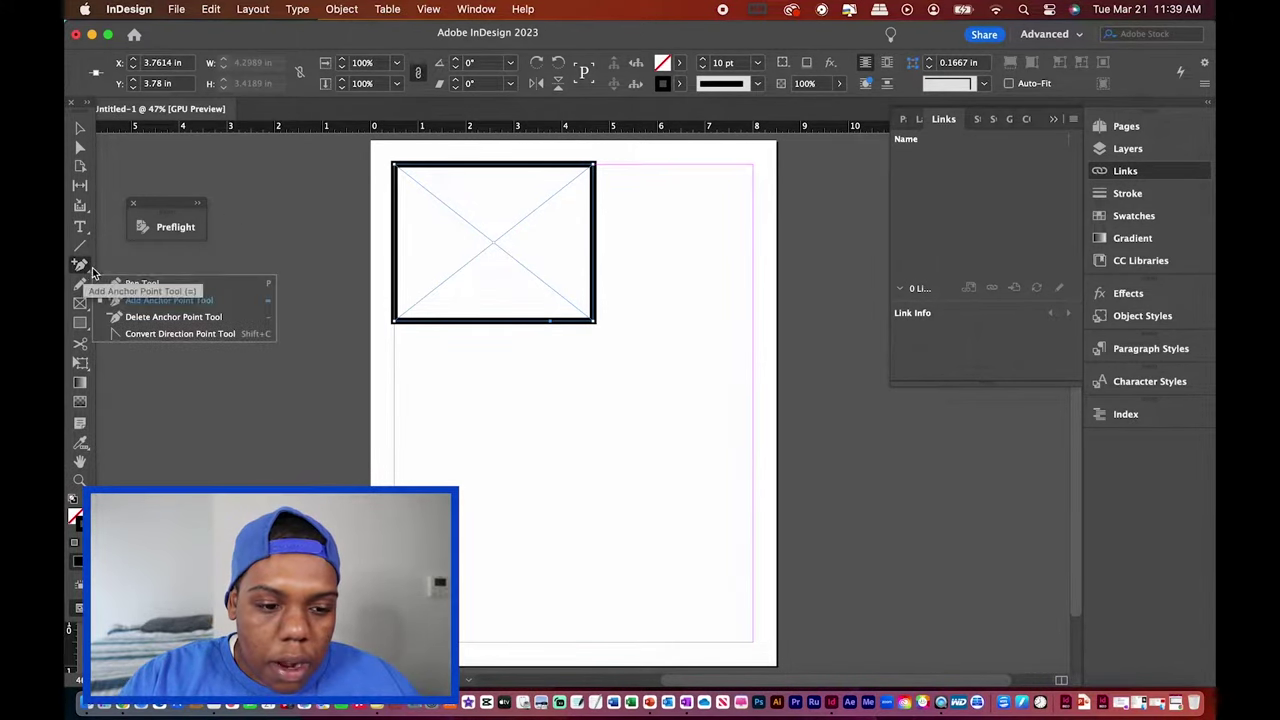
left_click(208, 320)
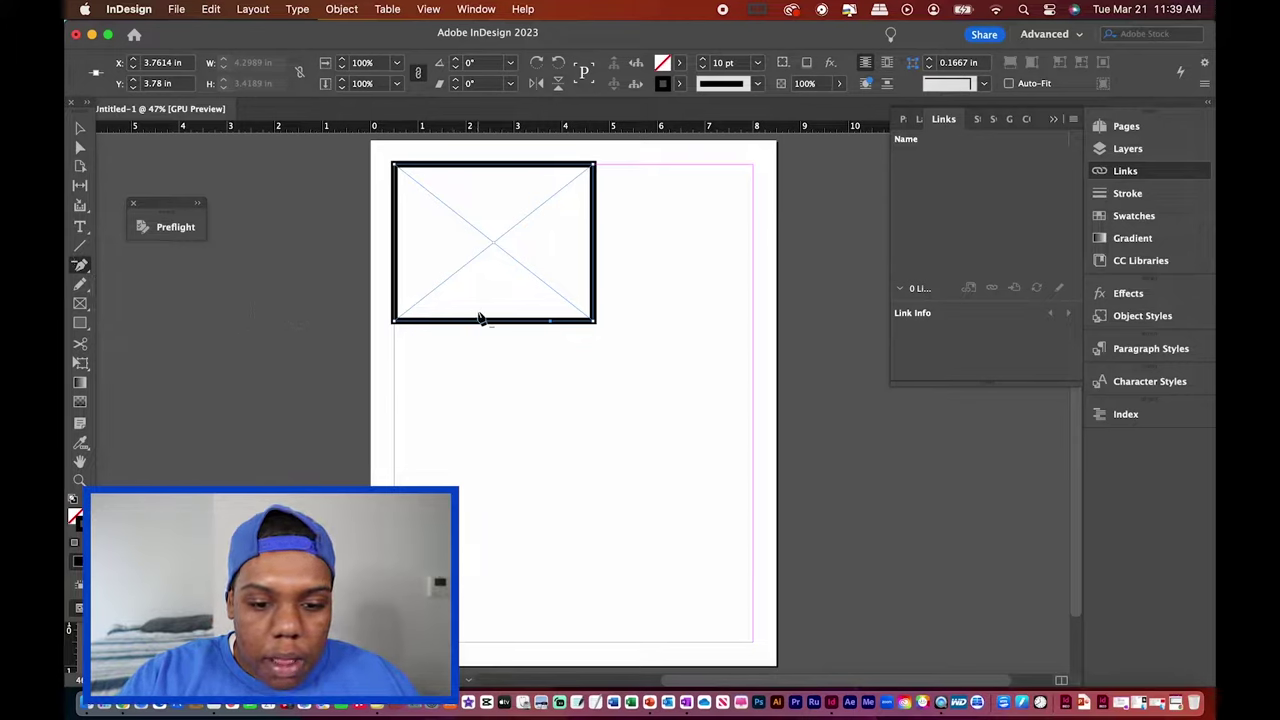
left_click(595, 323)
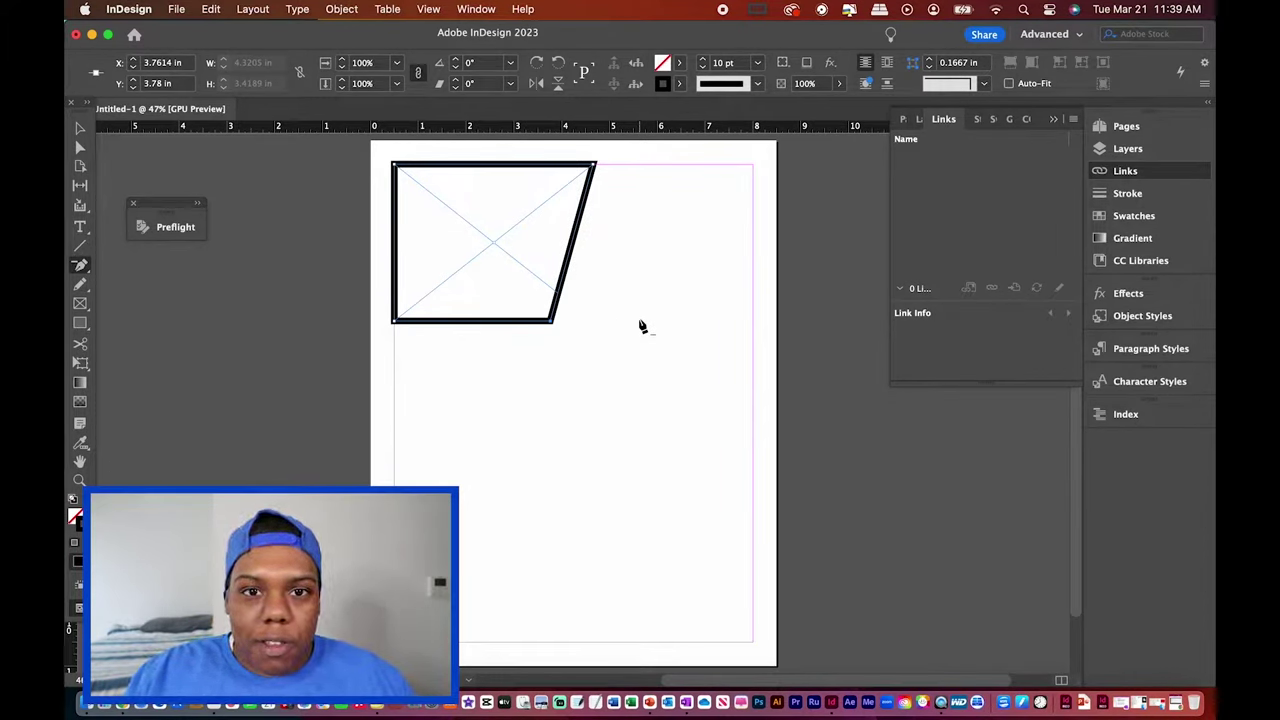
- Move the slanted frame to the upper right so it overlaps the page's right edge, and deselect it
key("v")
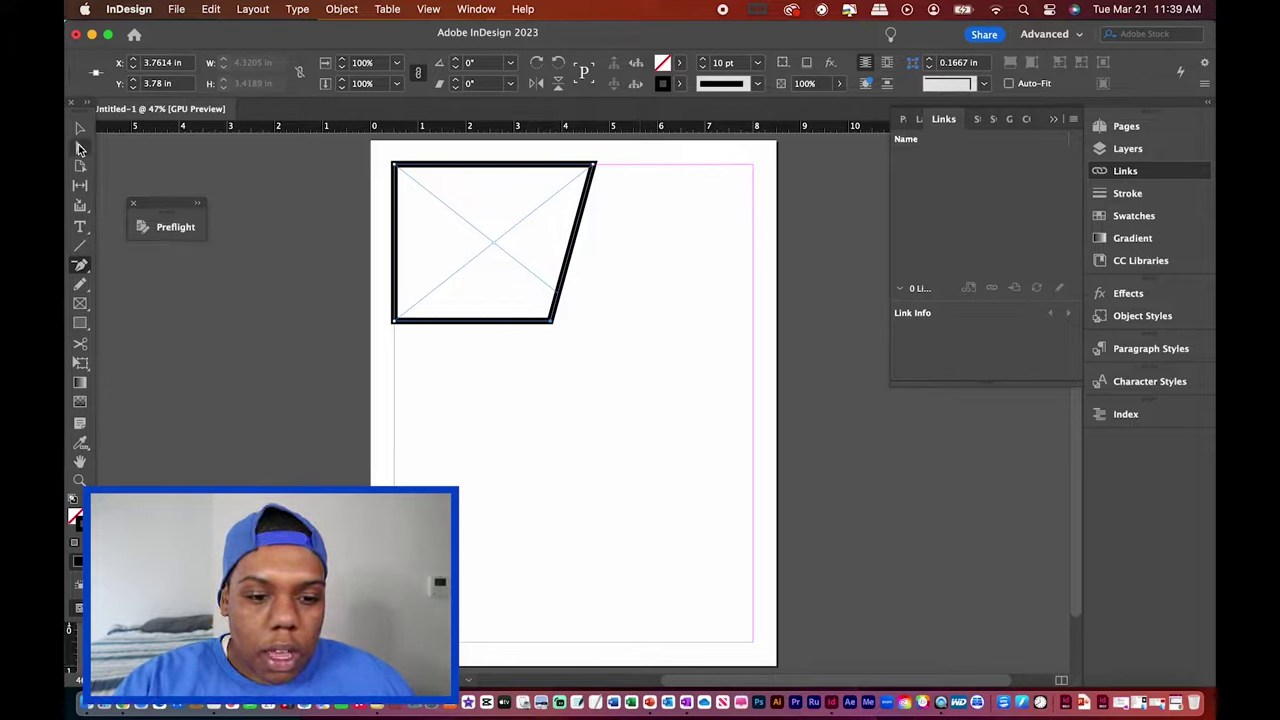
left_click(157, 165)
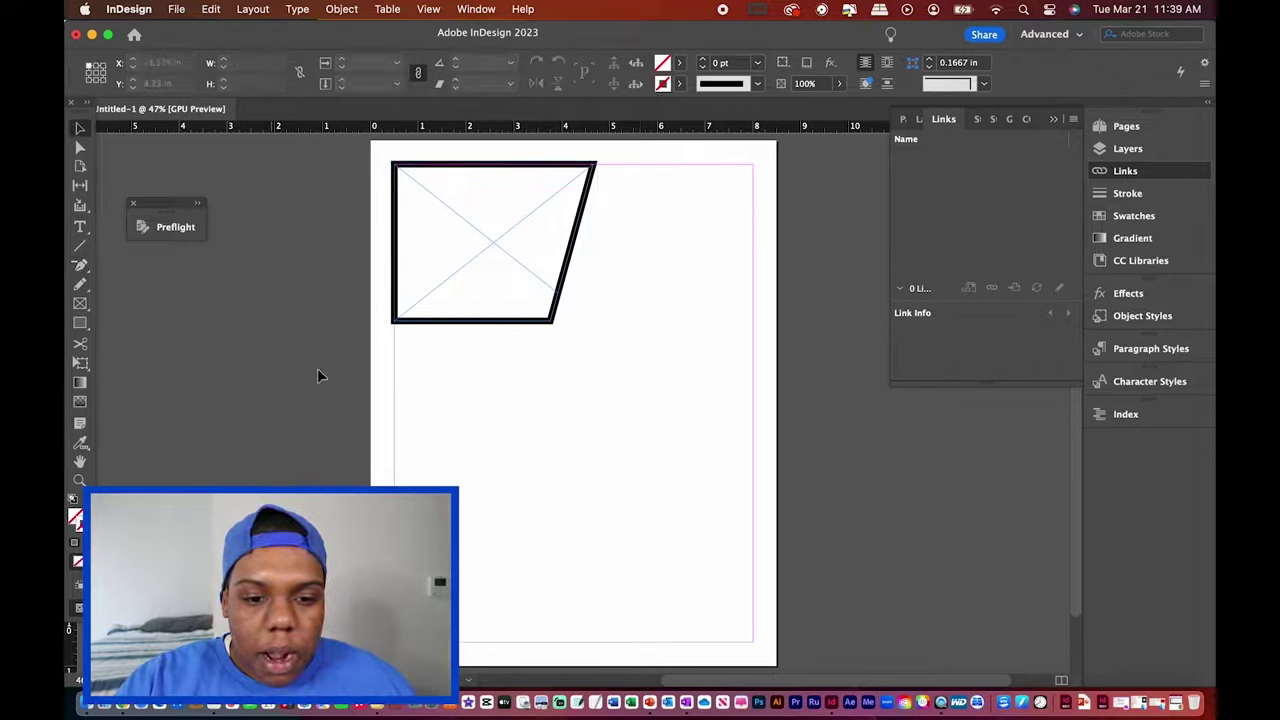
left_click_drag(520, 177, 709, 200)
left_click(500, 260)
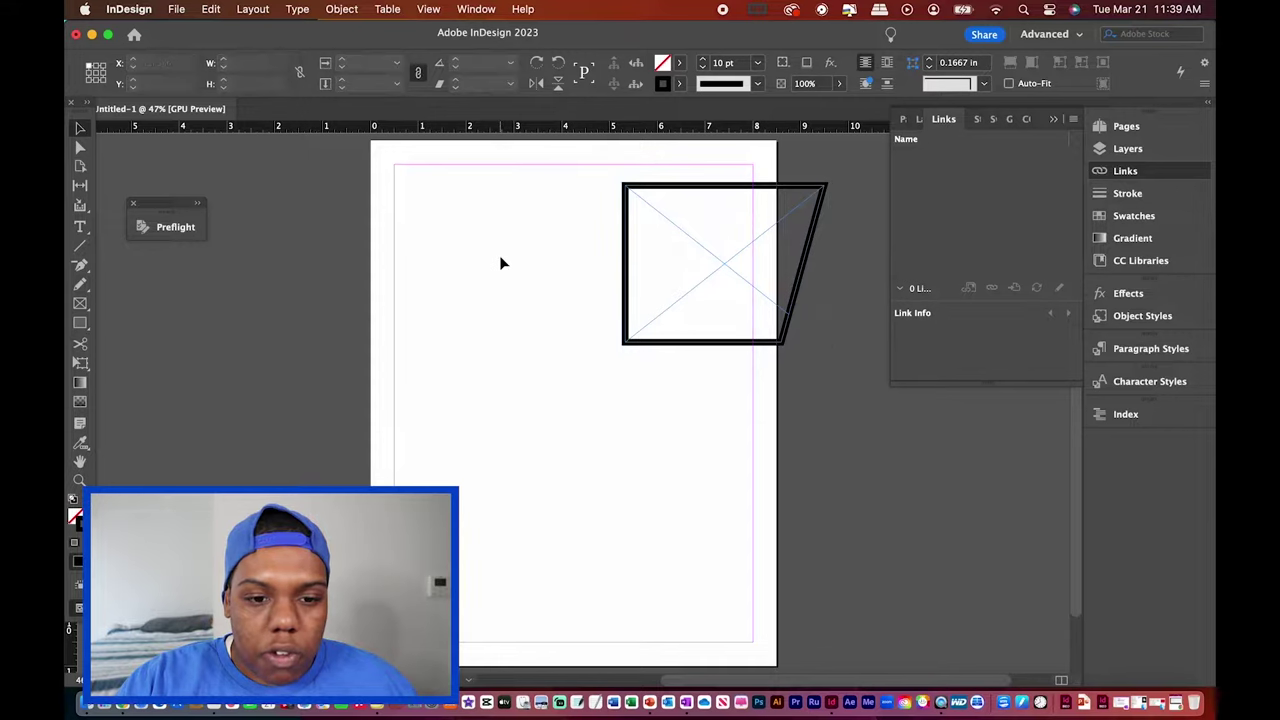
left_click(387, 9)
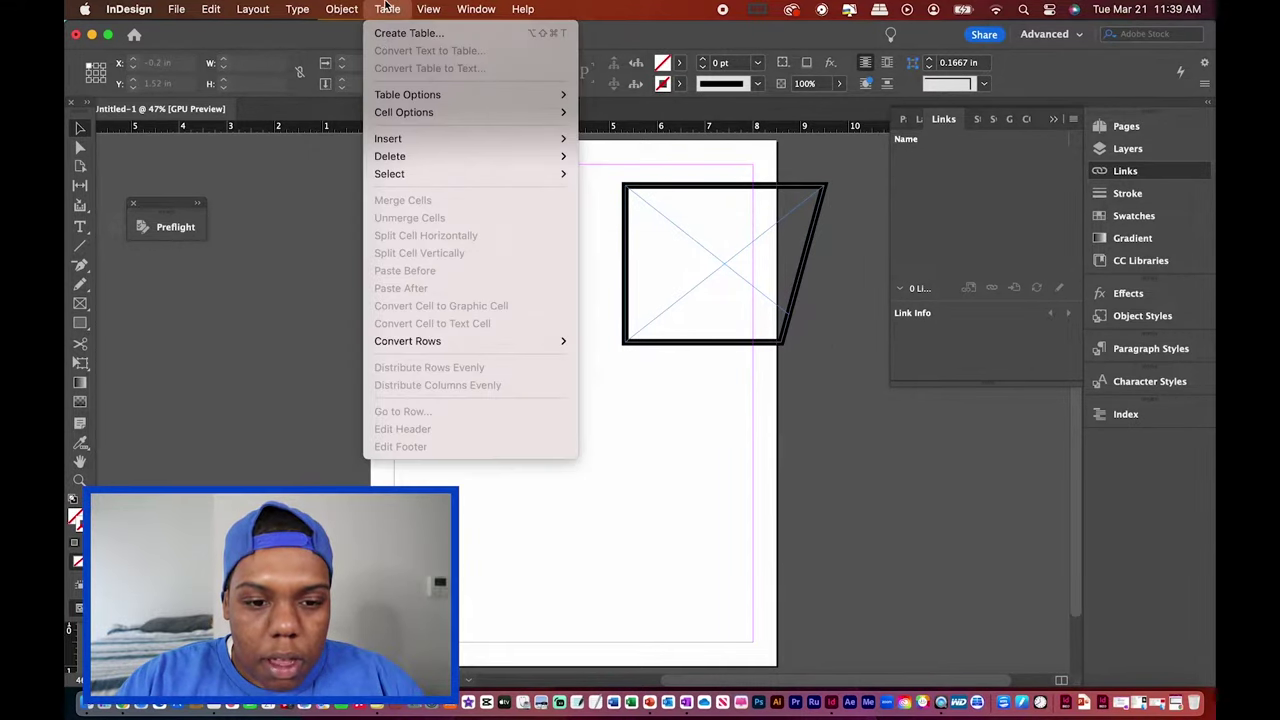
left_click(391, 34)
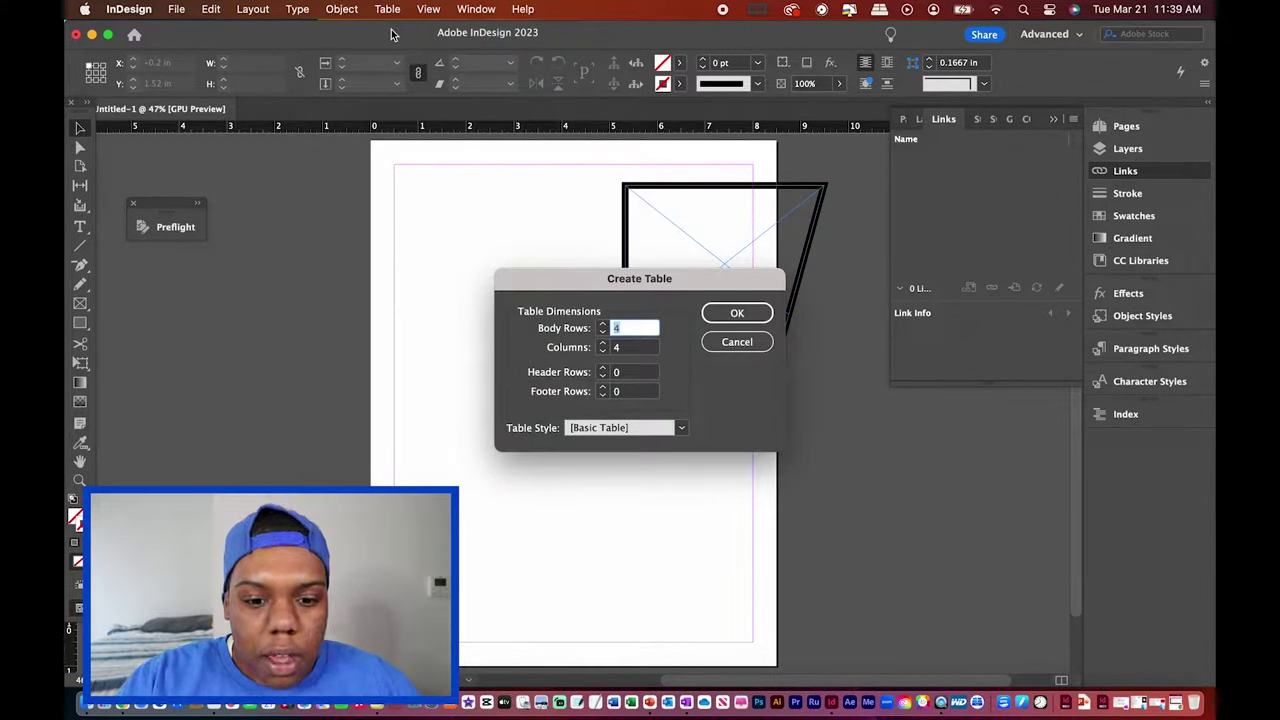
key("Escape")
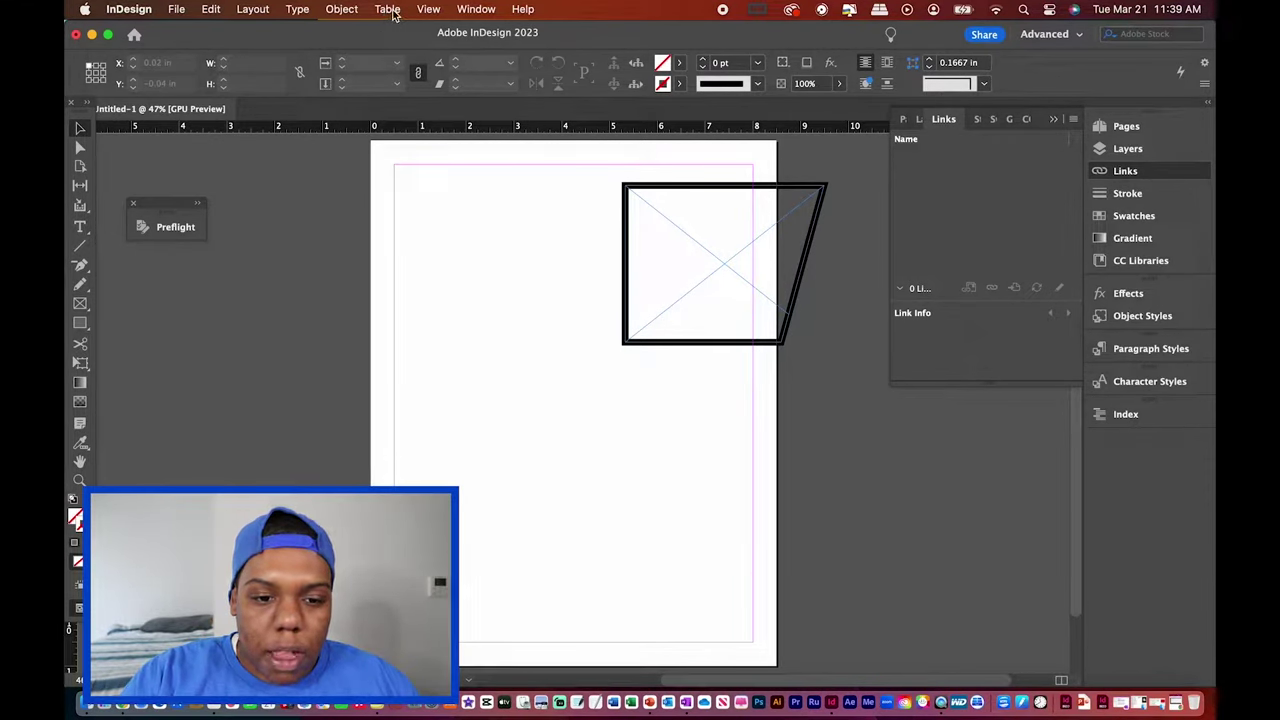
- Create a Basic Table with 3 body rows and 1 column, filling the whole area within the page margins
left_click(388, 9)
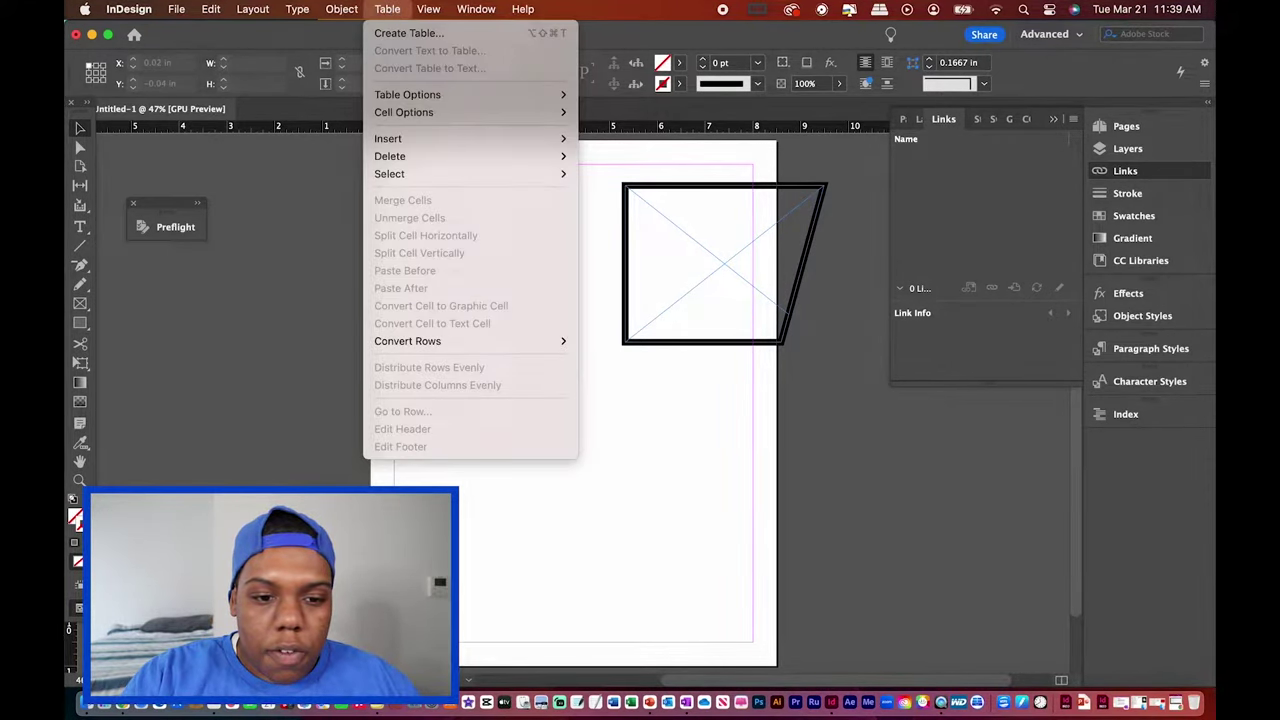
left_click(407, 34)
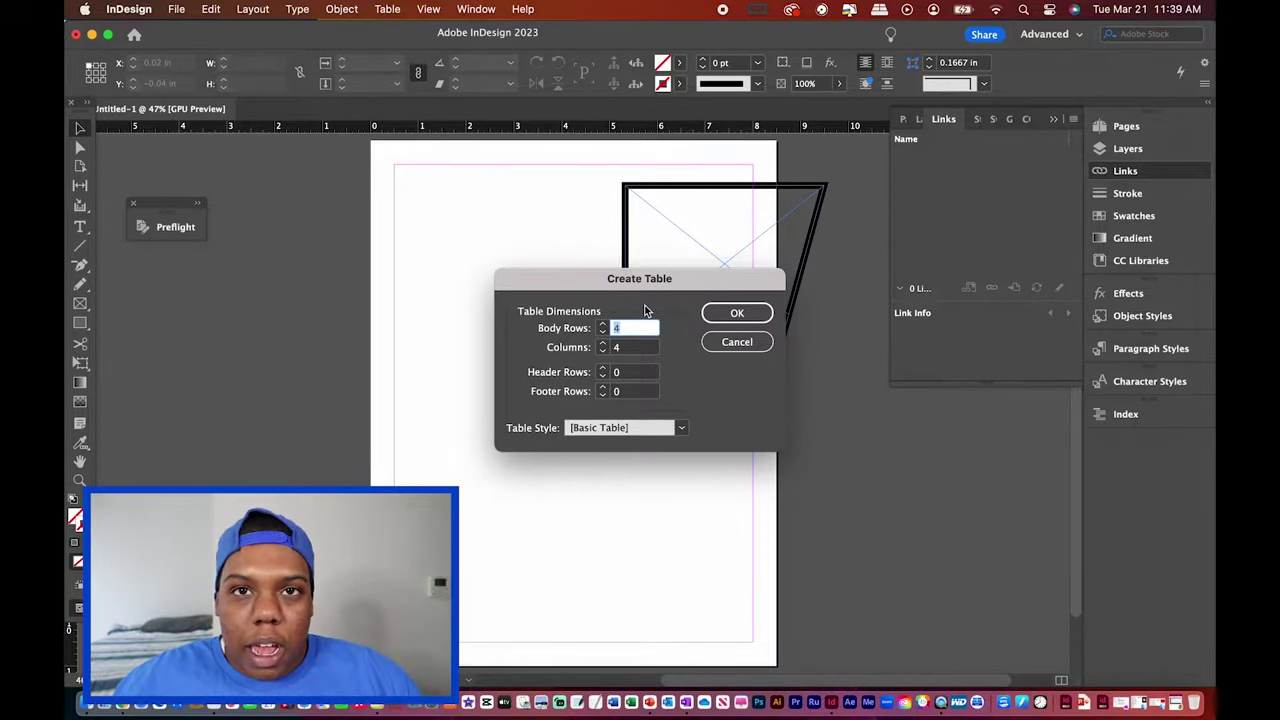
type("1")
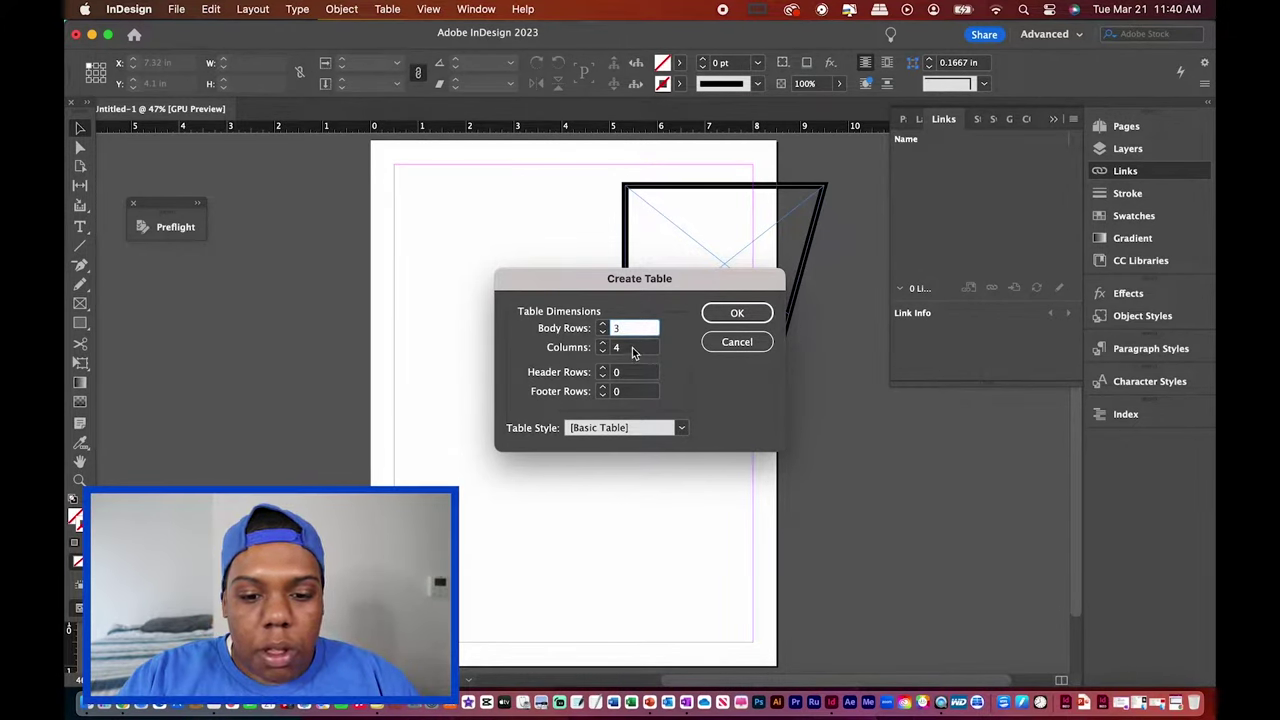
key("Tab")
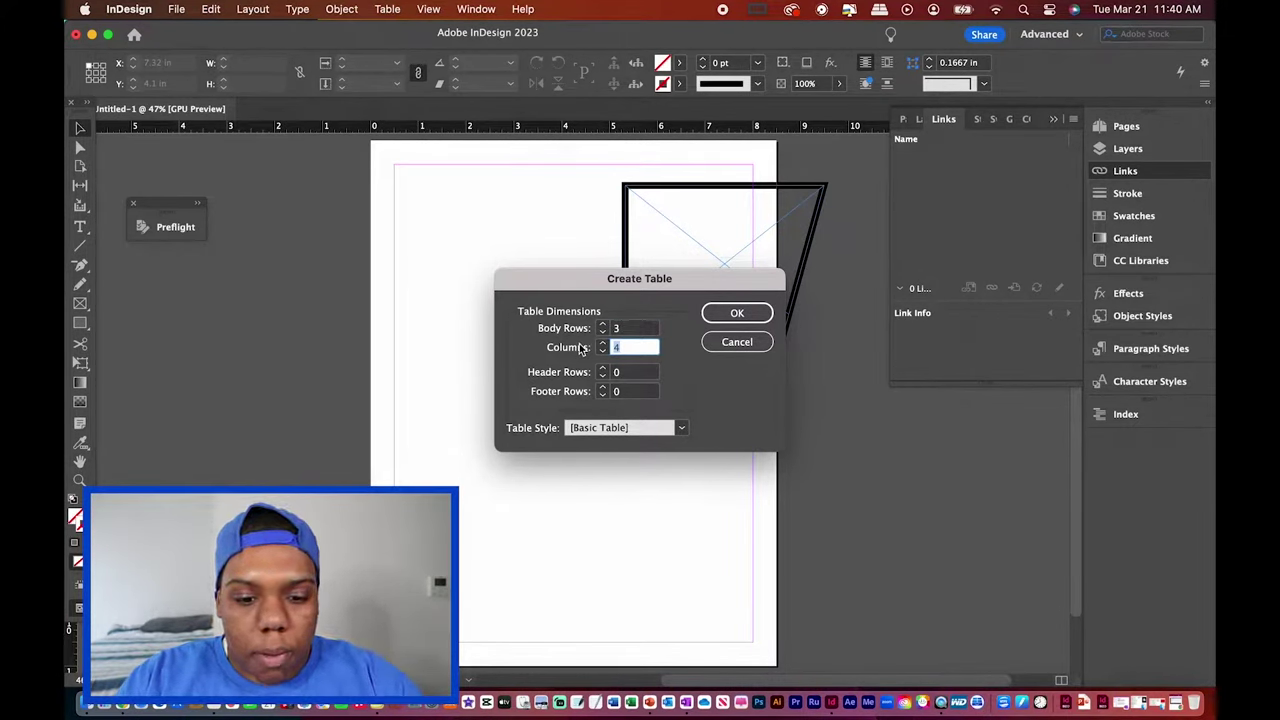
type("1")
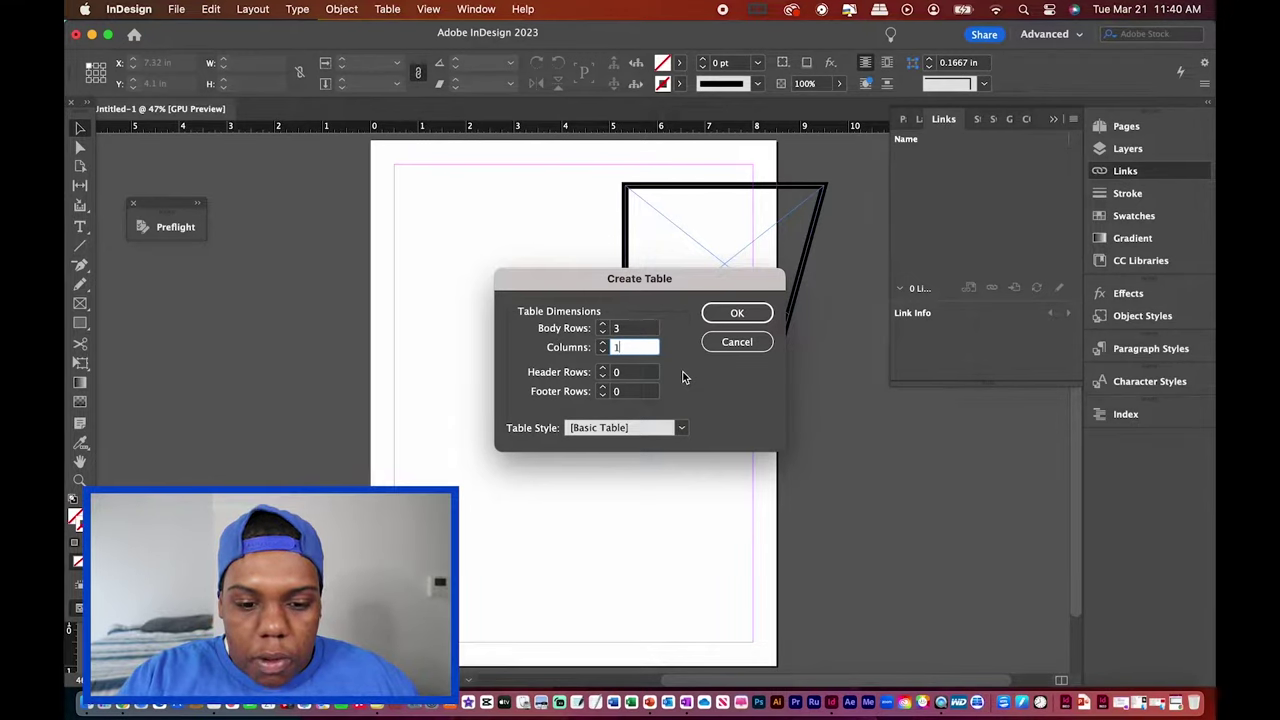
left_click(739, 314)
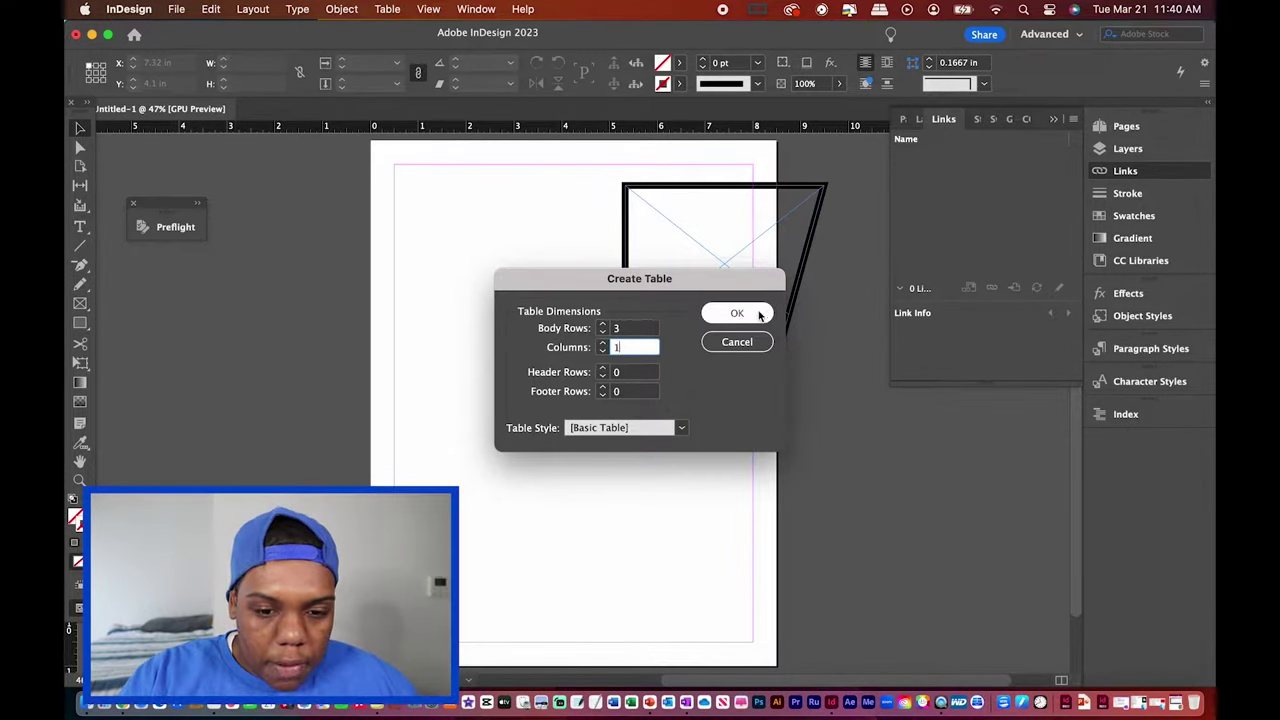
left_click(759, 314)
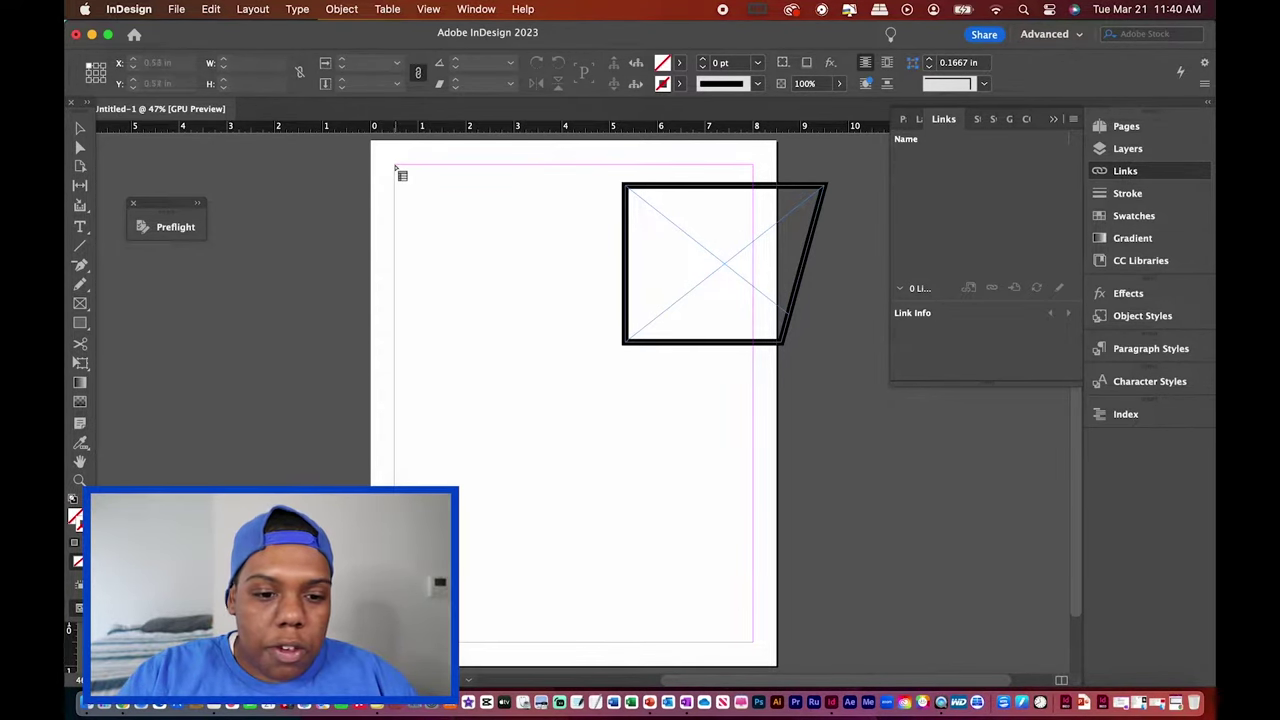
left_click_drag(396, 168, 752, 641)
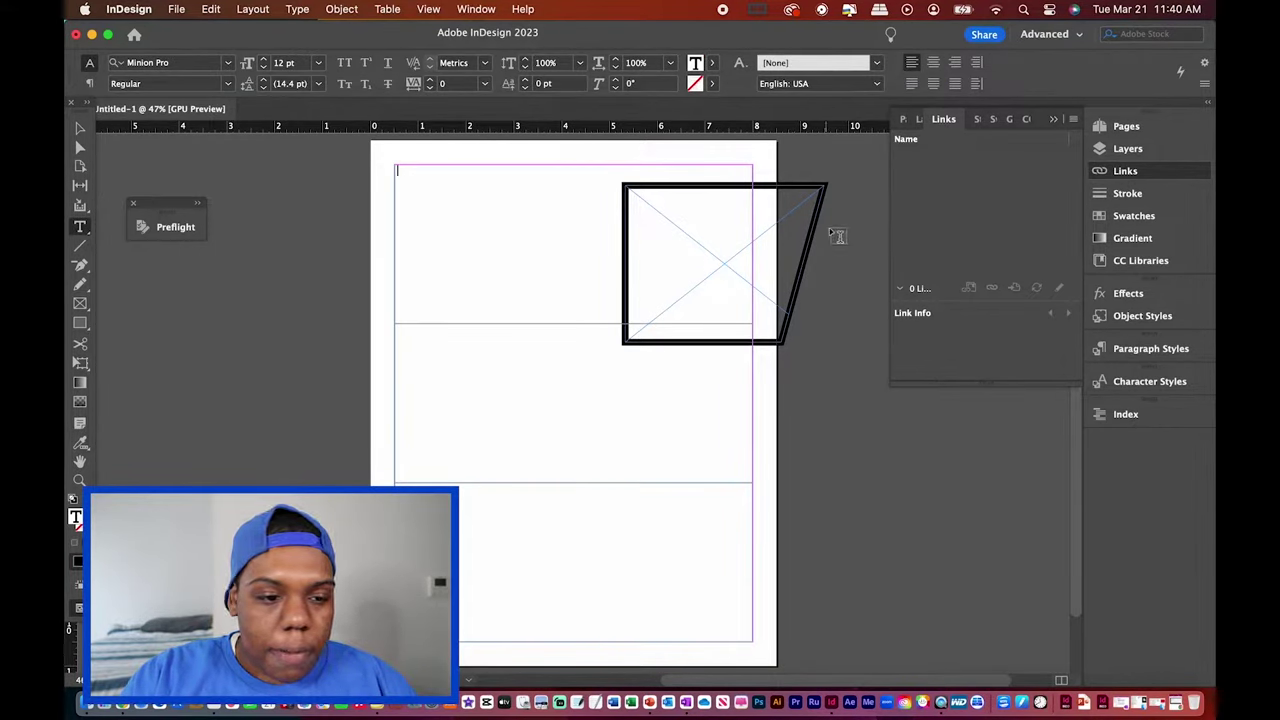
- Move the slanted frame into the page's upper-left margin corner and shrink it slightly so it fits inside the first table row
key("Escape")
left_click_drag(812, 230, 840, 217)
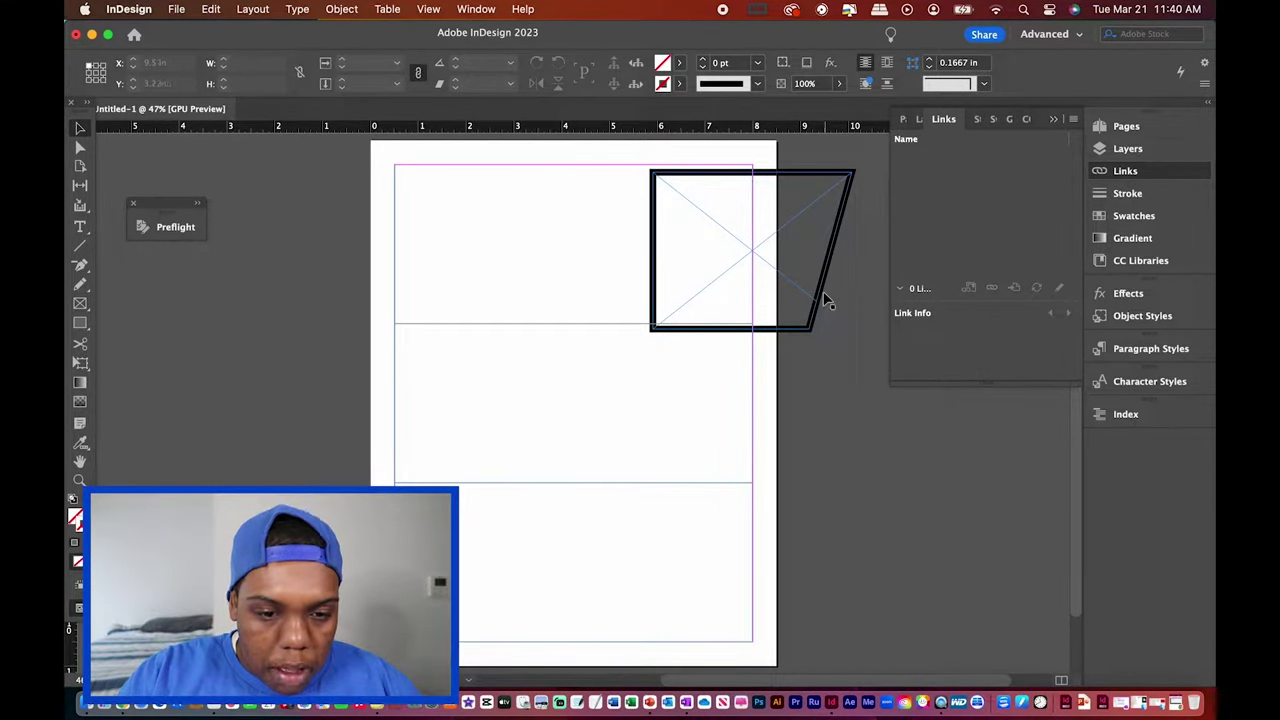
left_click_drag(825, 300, 571, 299)
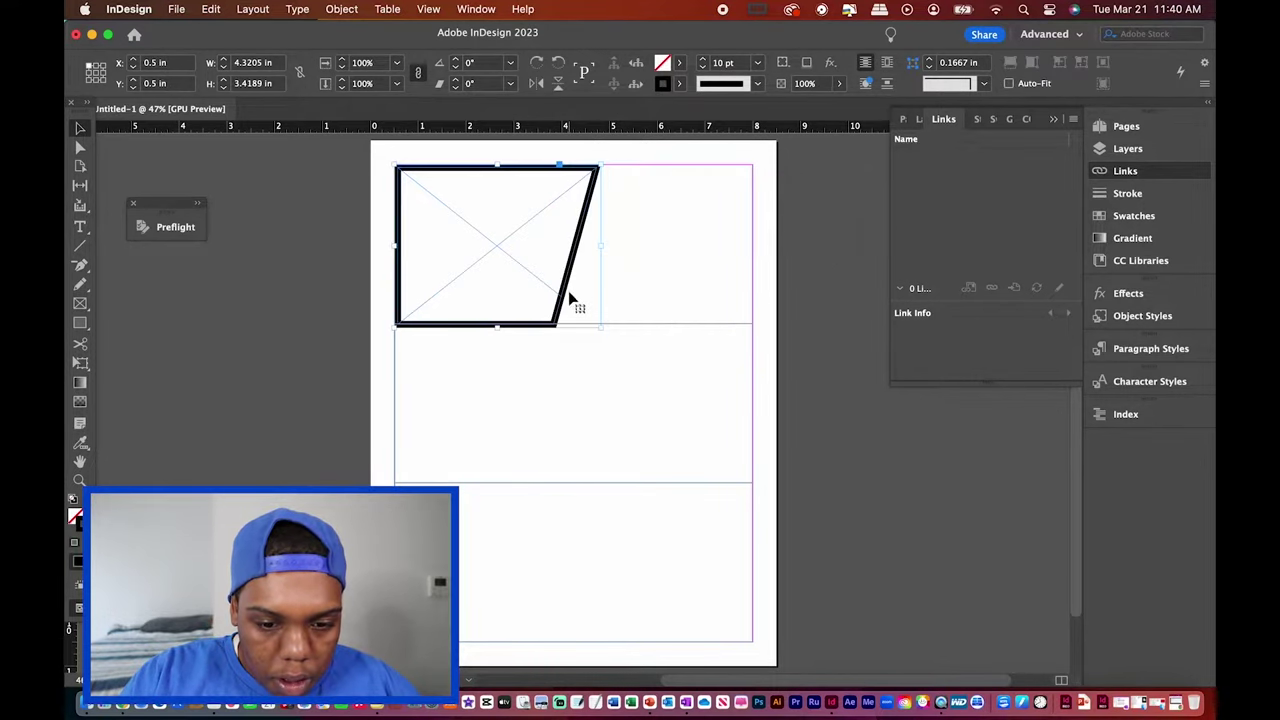
left_click_drag(601, 329, 589, 319)
left_click(842, 403)
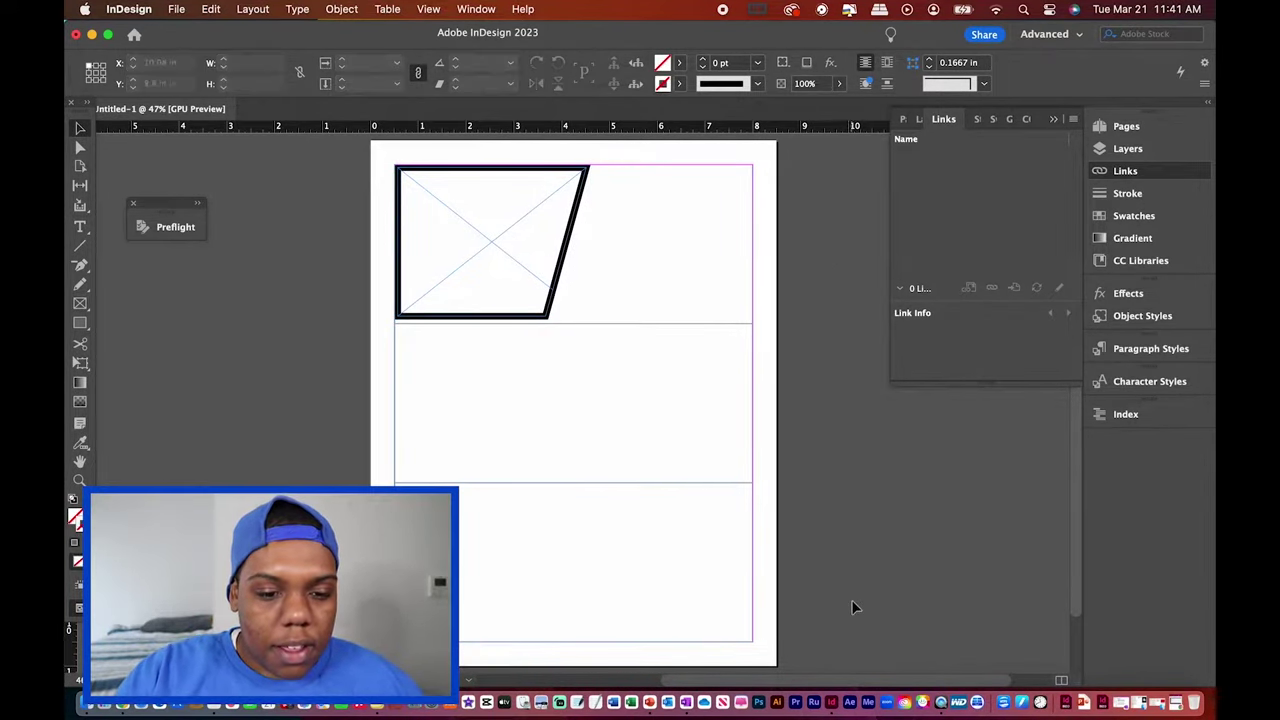
- Put the table frame on a new Layer 2 beneath Layer 1 and lock that layer
left_click(731, 321)
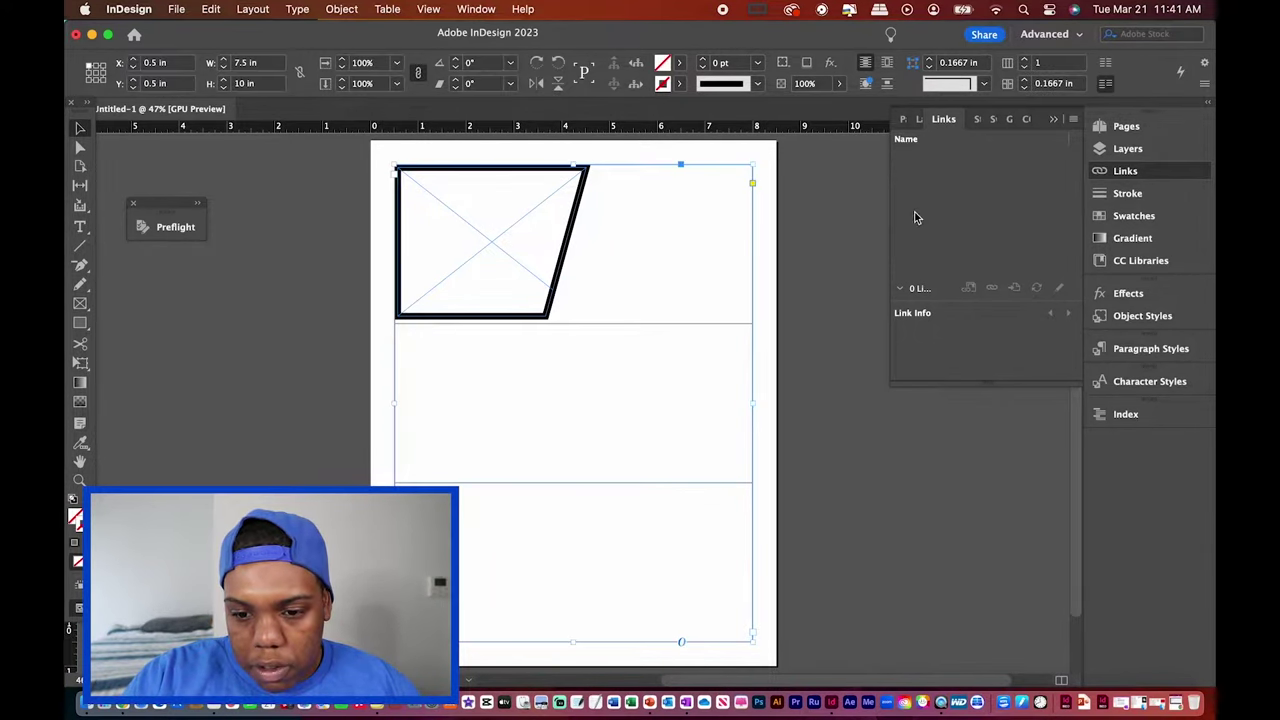
left_click(1126, 148)
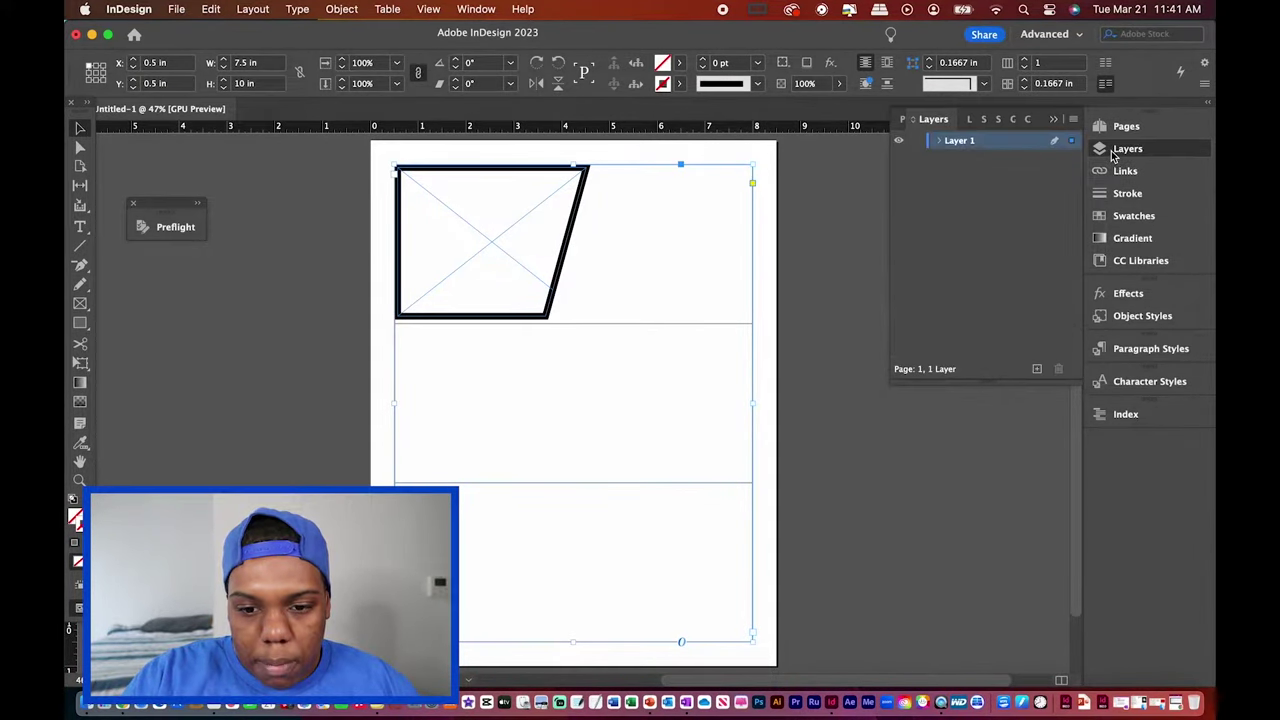
left_click(815, 403)
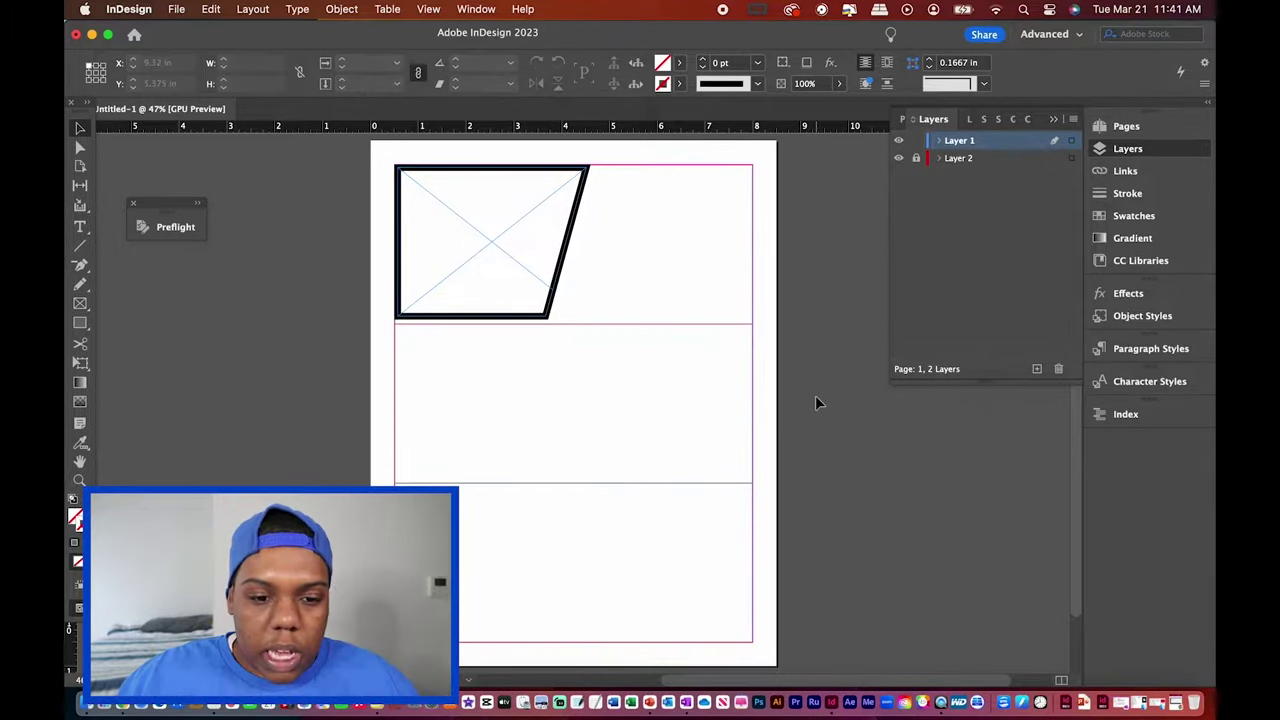
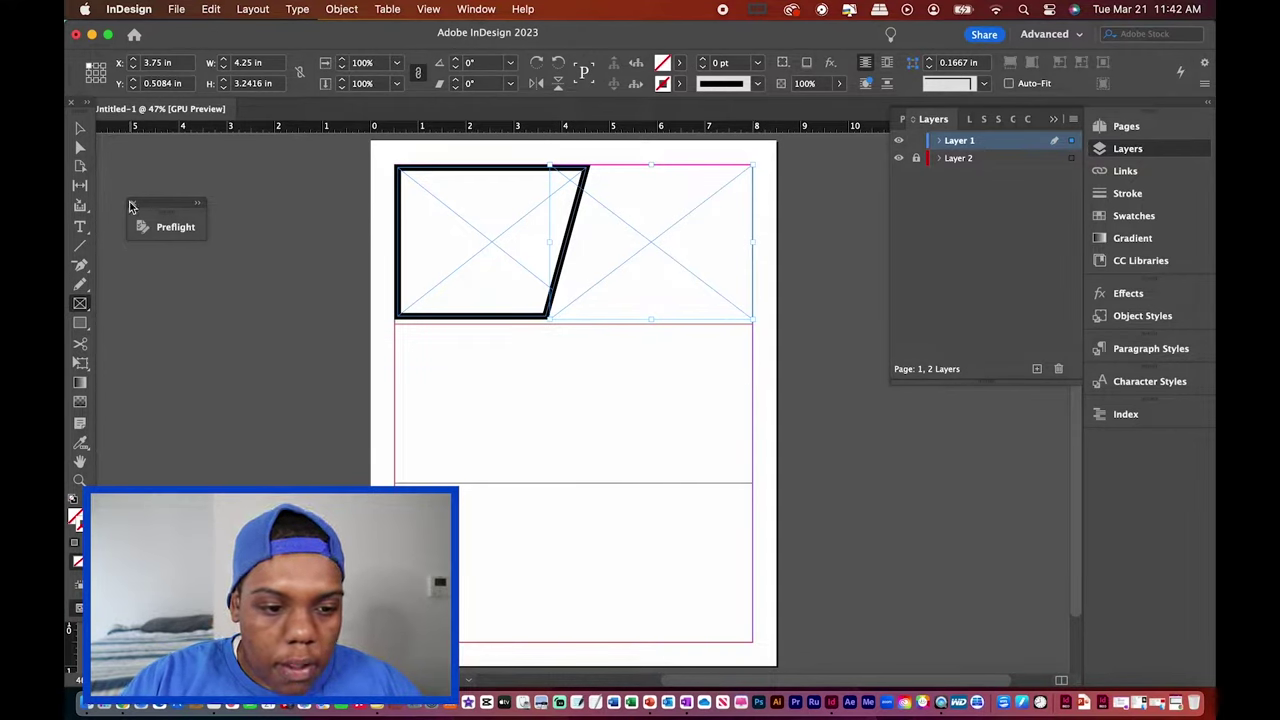
- Add anchor points on the top and bottom edges of the right-hand frame in the first row, near its left corners
left_click(81, 267)
left_click(83, 270)
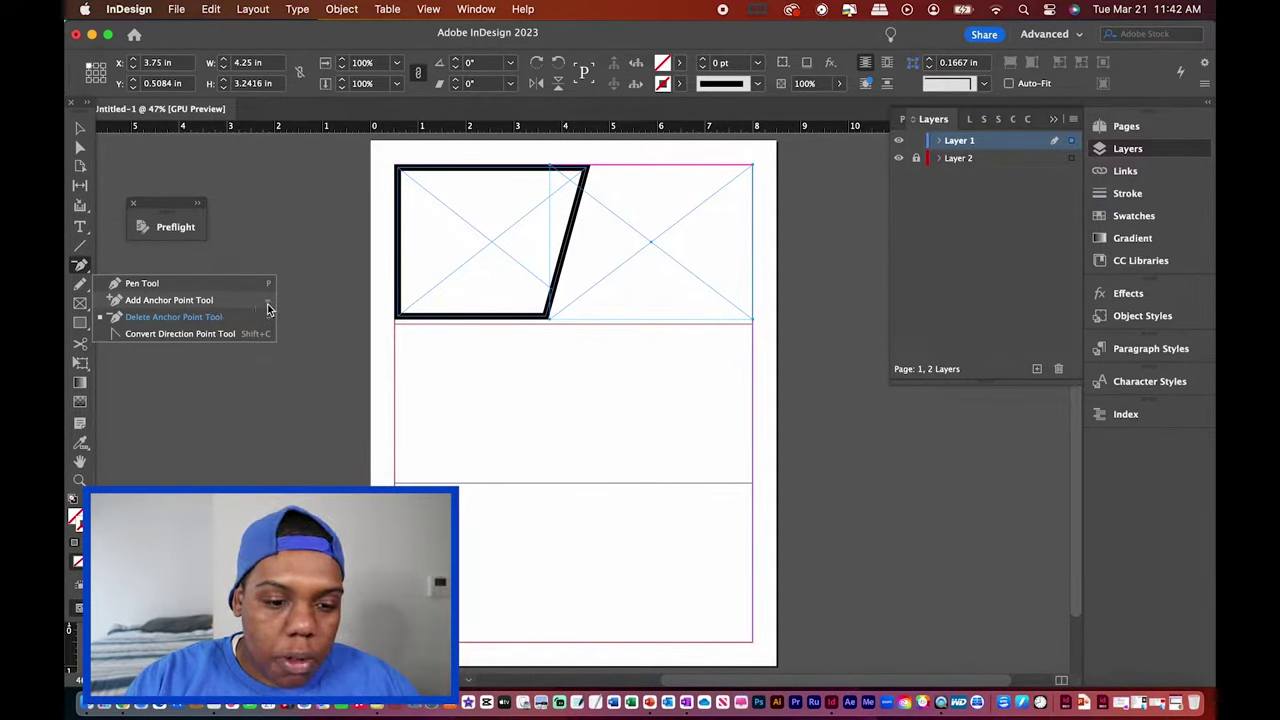
left_click(224, 302)
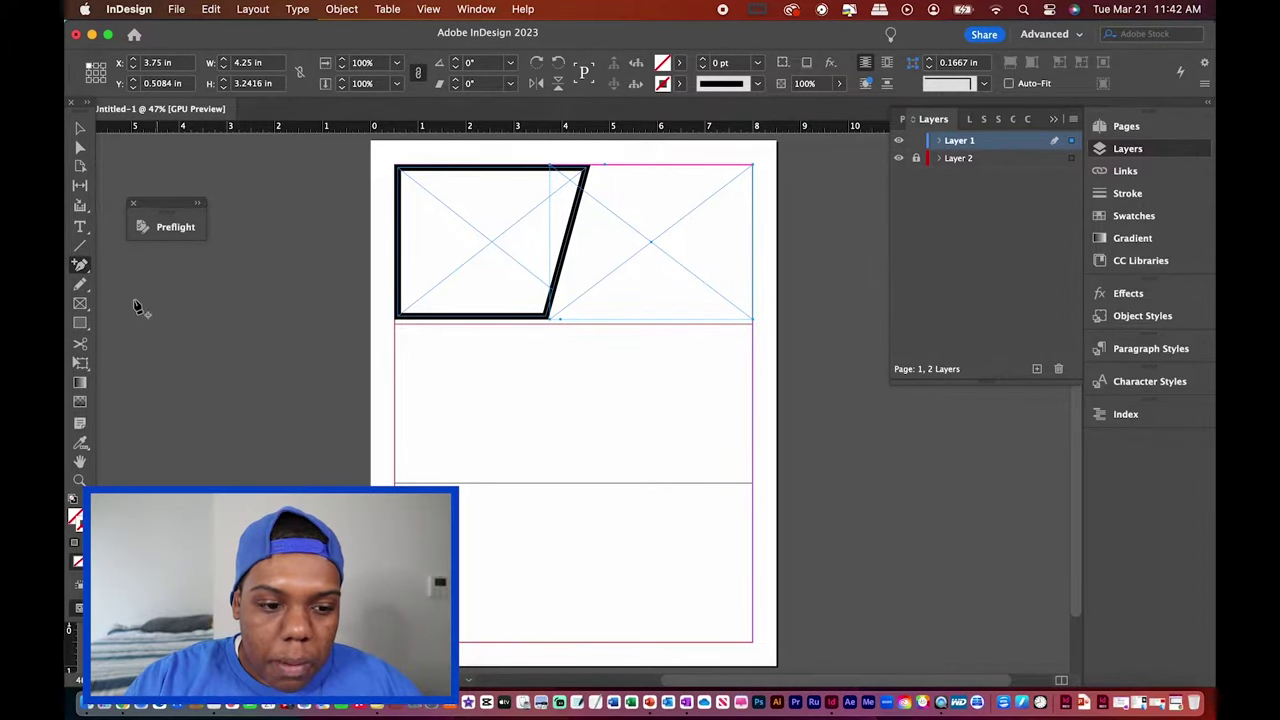
- Delete the right-hand frame's two left corner anchor points so its left side slants parallel to the neighbouring frame
left_click(82, 266)
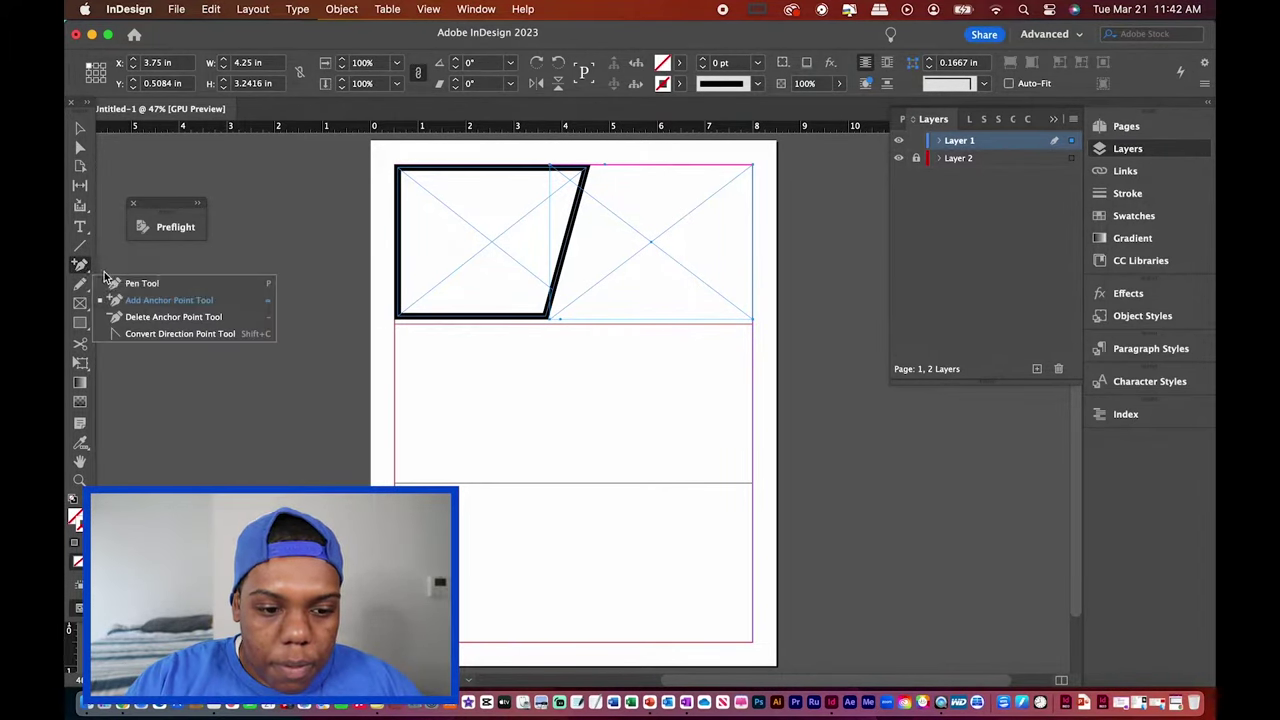
left_click(142, 318)
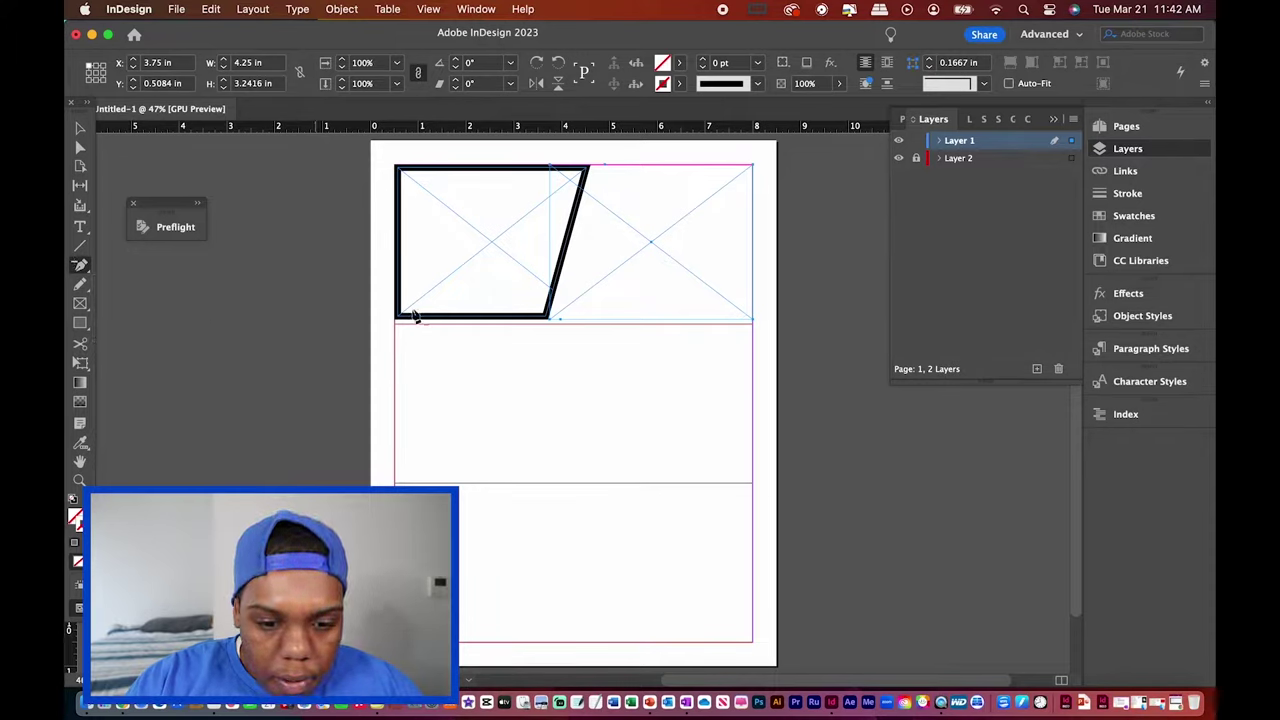
left_click(551, 321)
left_click(553, 174)
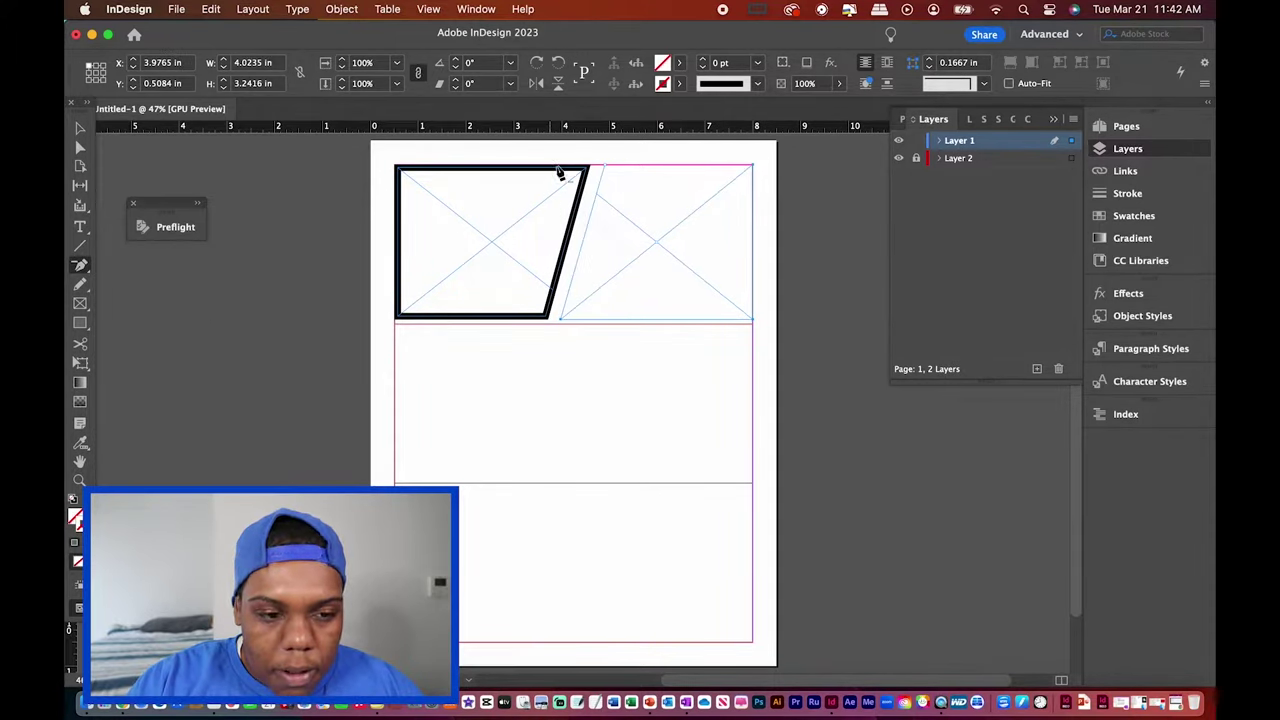
- Give the right-hand frame a 10 pt black stroke
key("v")
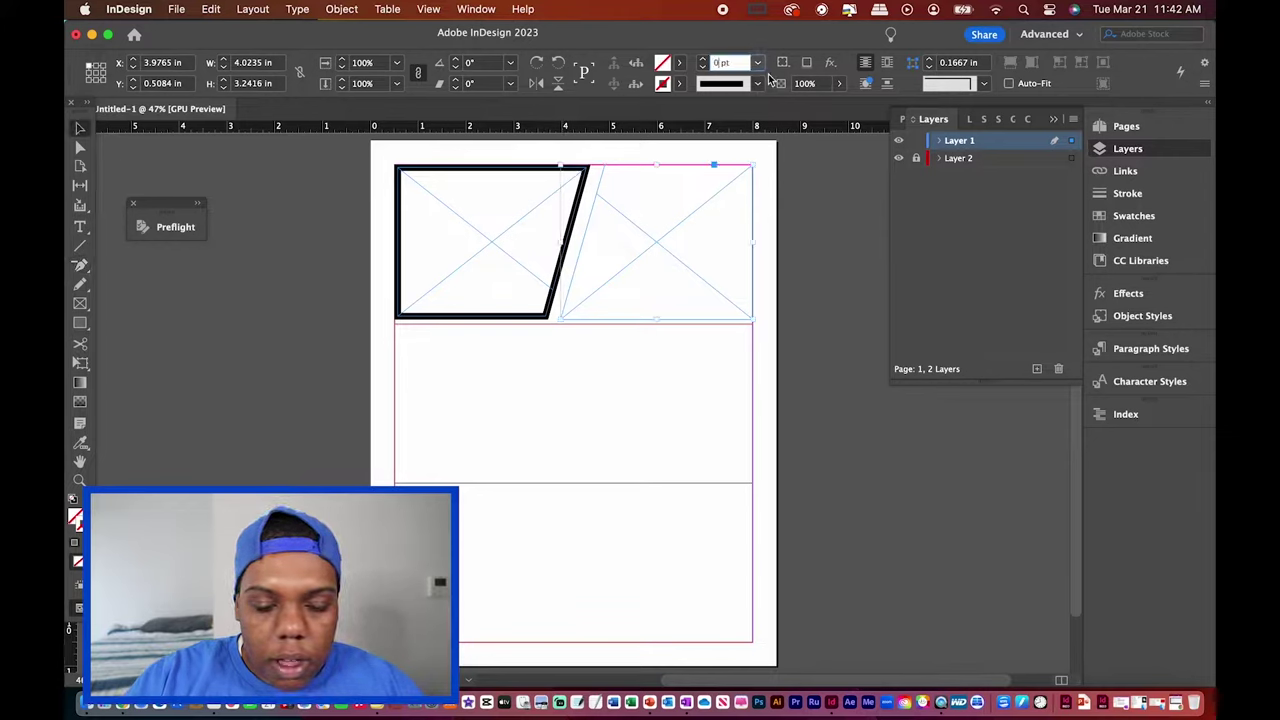
left_click(814, 177)
left_click(725, 203)
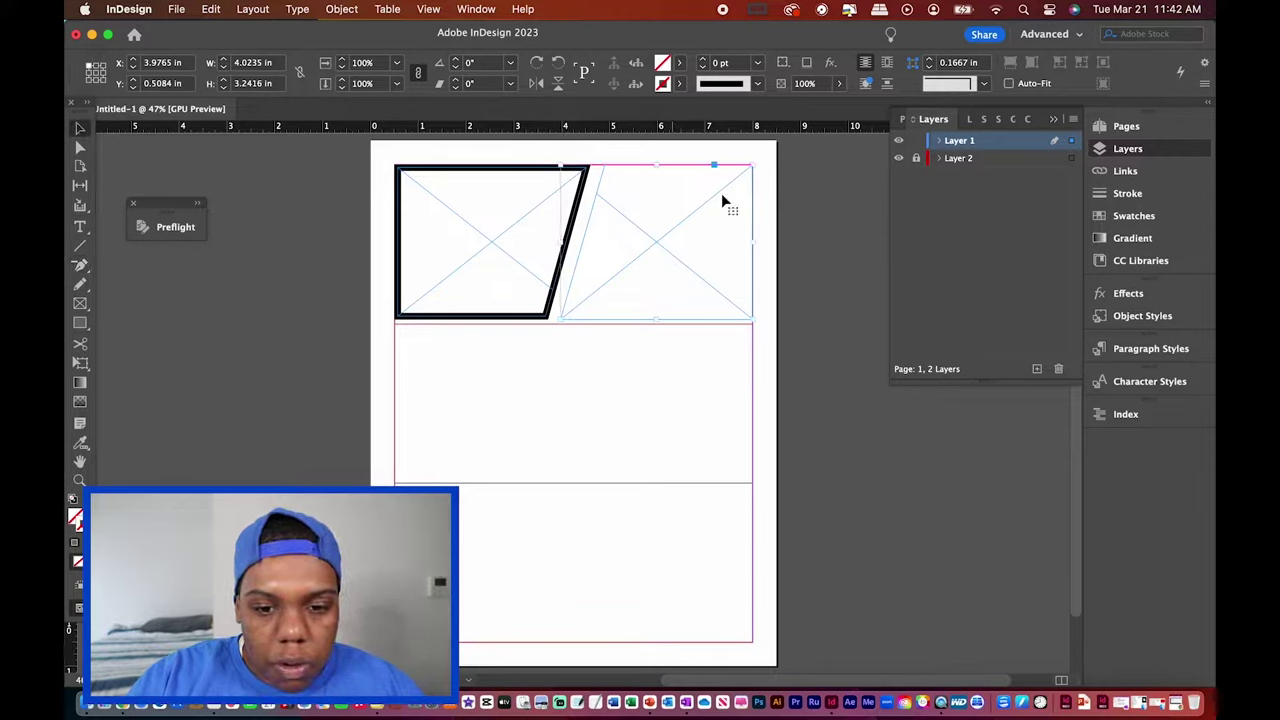
left_click(720, 63)
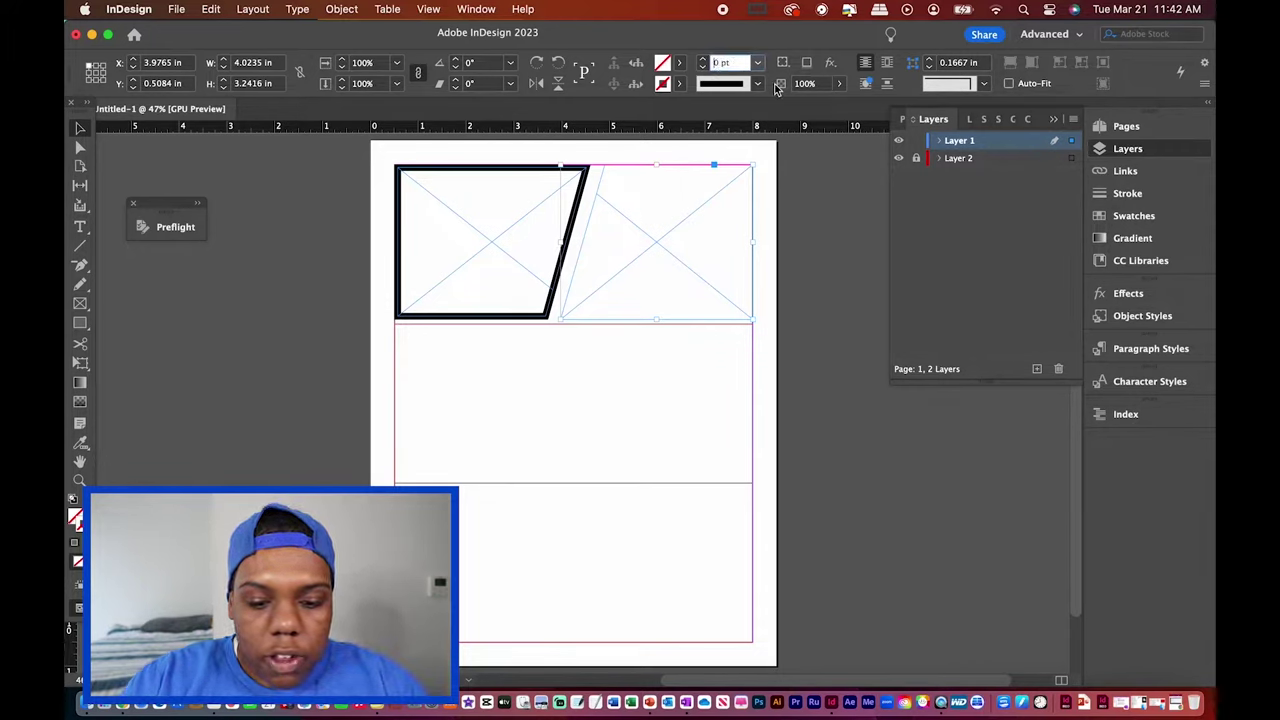
type("10")
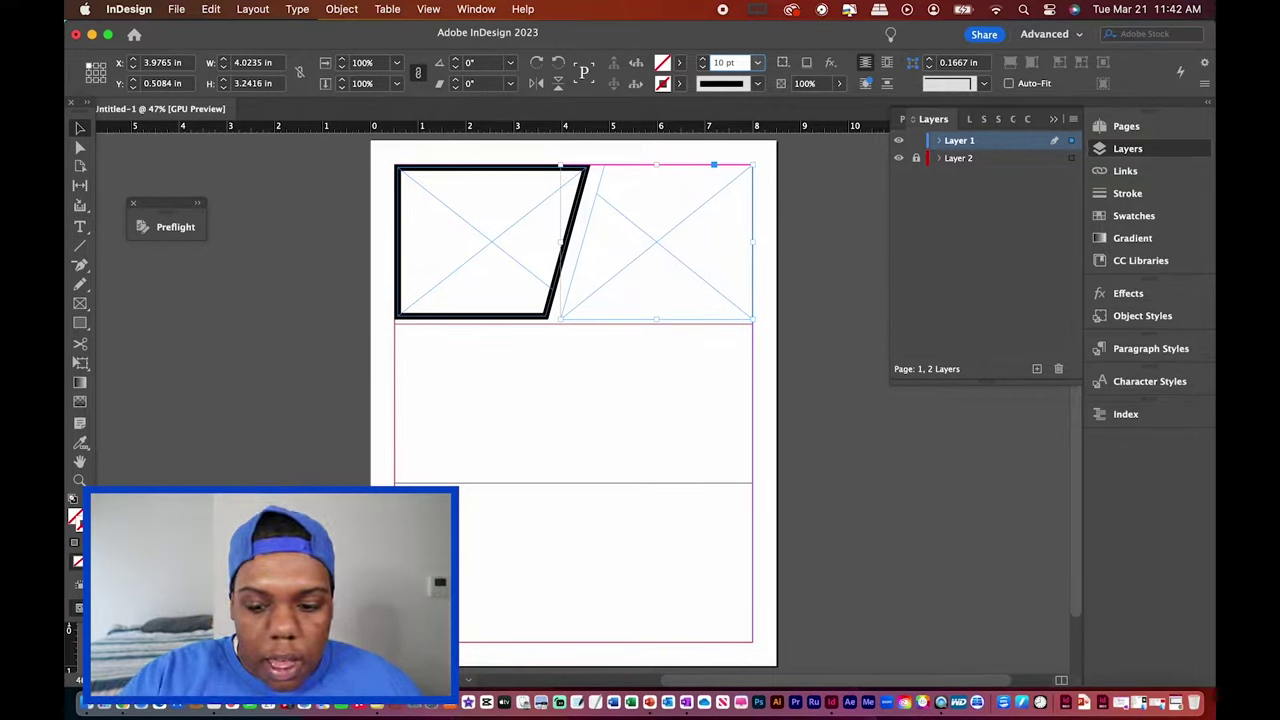
key("Return")
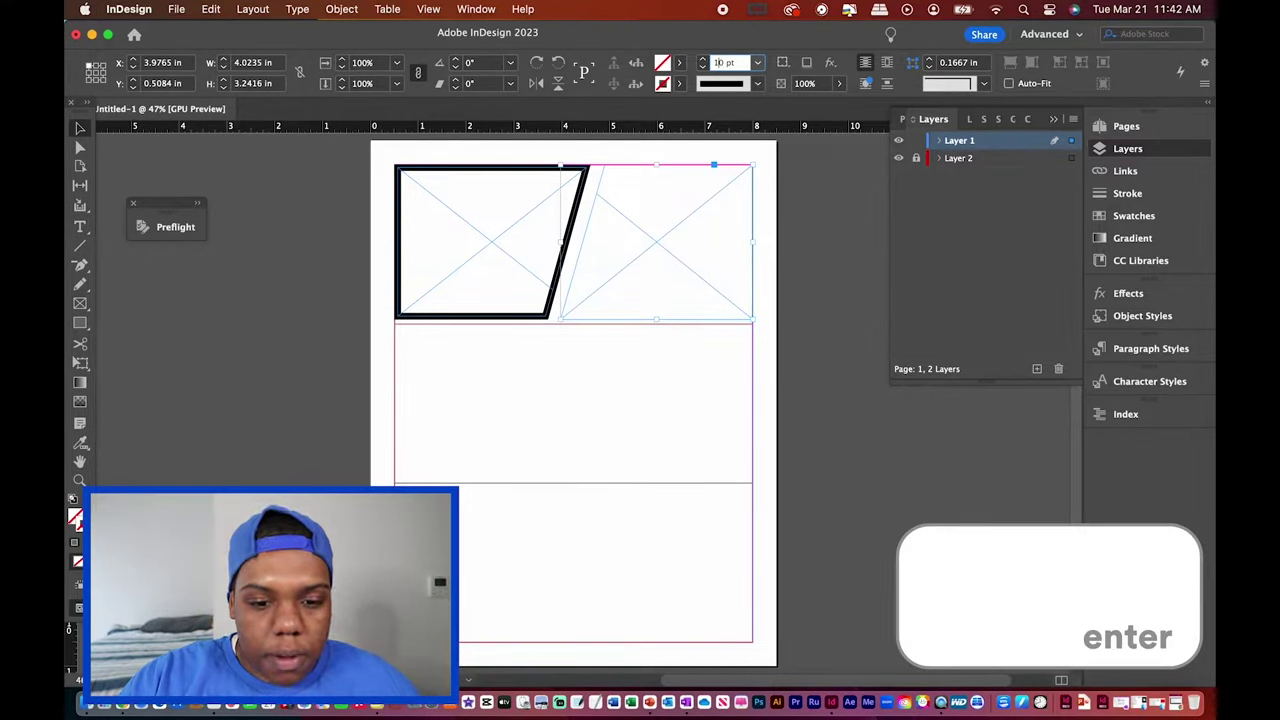
key("d")
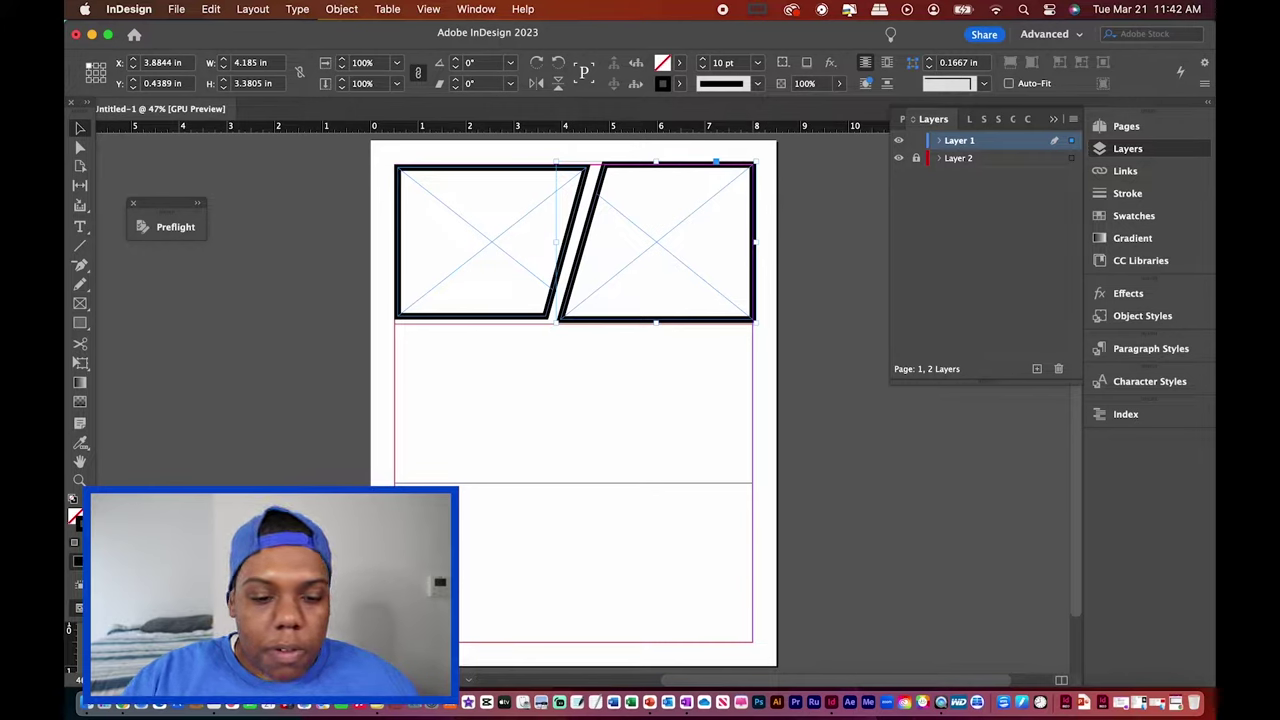
left_click(311, 286)
- Reduce the right-hand frame's height to 3.25 in and align it with the page's top and right margins
left_click(657, 166)
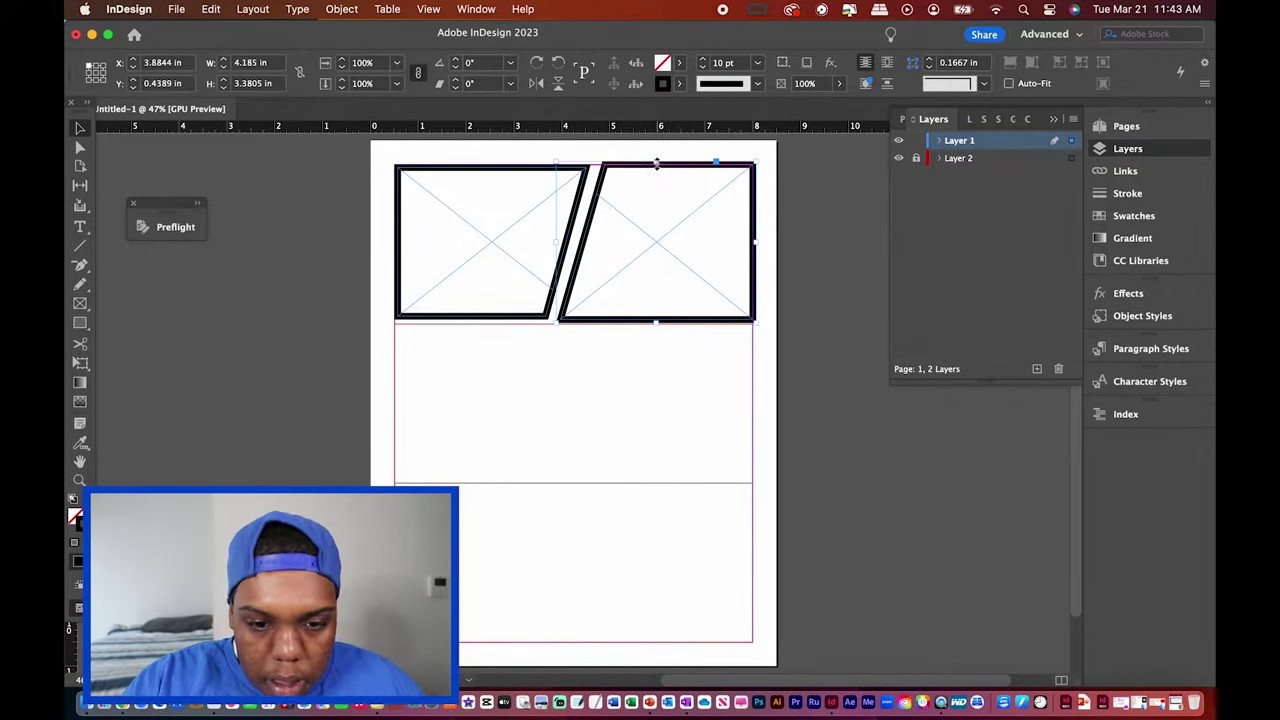
left_click_drag(657, 163, 657, 170)
left_click(787, 284)
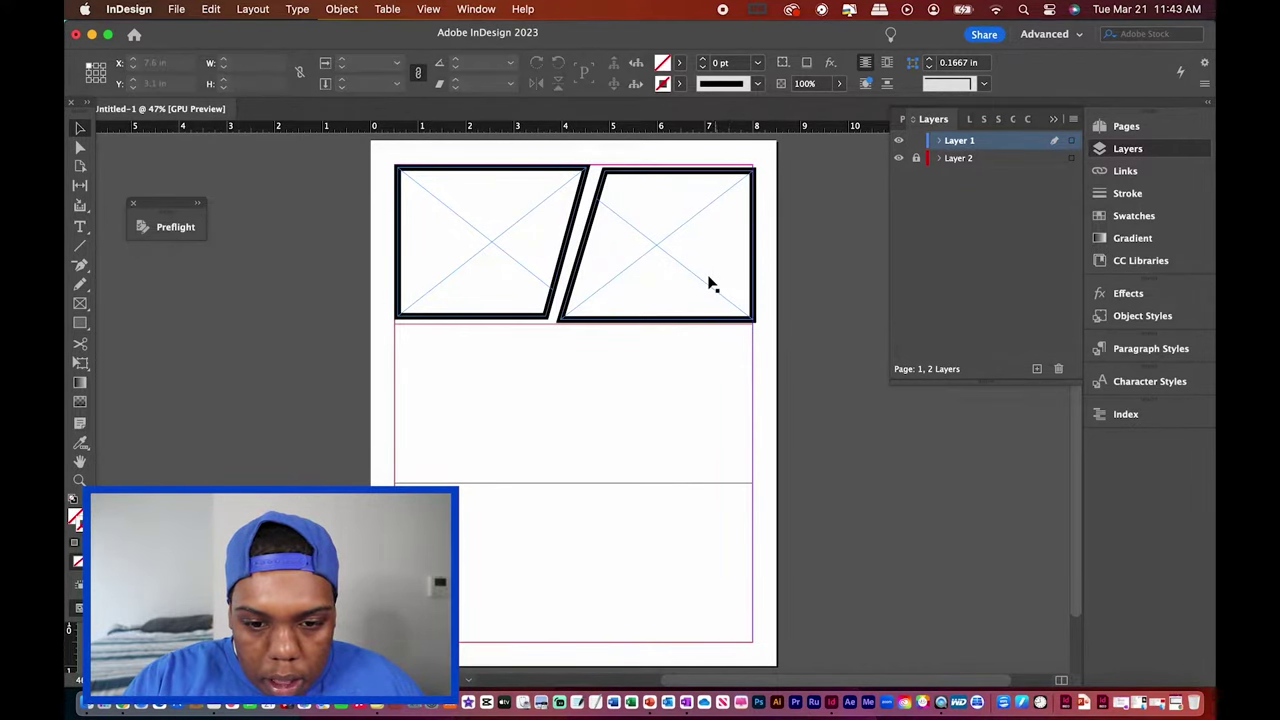
left_click_drag(754, 240, 749, 238)
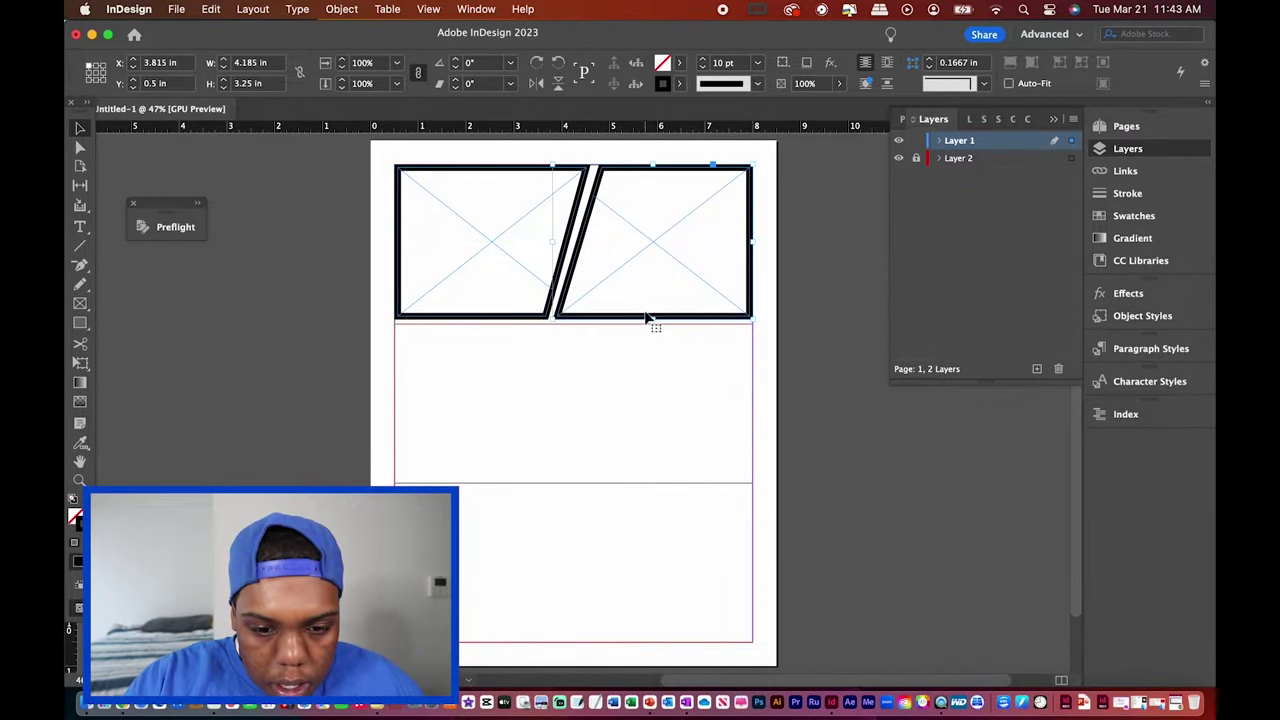
left_click(820, 343)
- Add an anchor point on the right-hand frame's bottom edge near its lower-left corner, at about X 3.99 in
scroll(492, 333, "up", 3)
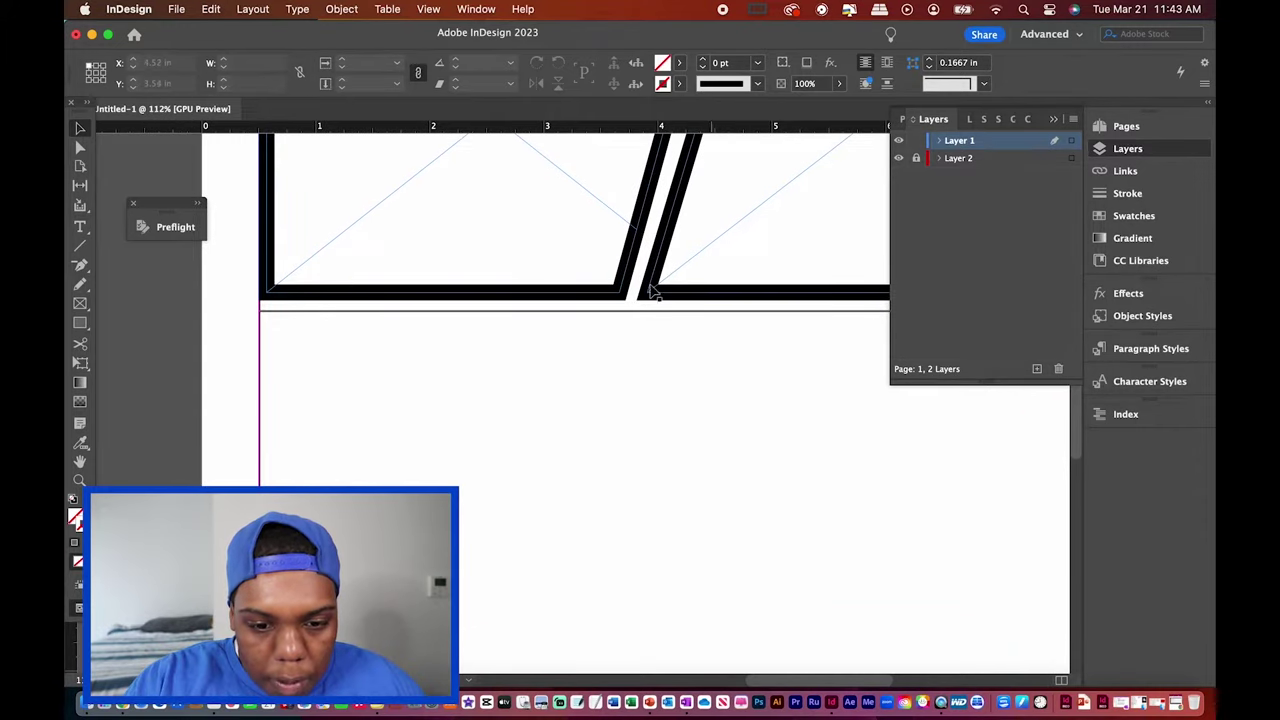
scroll(603, 305, "down", 2)
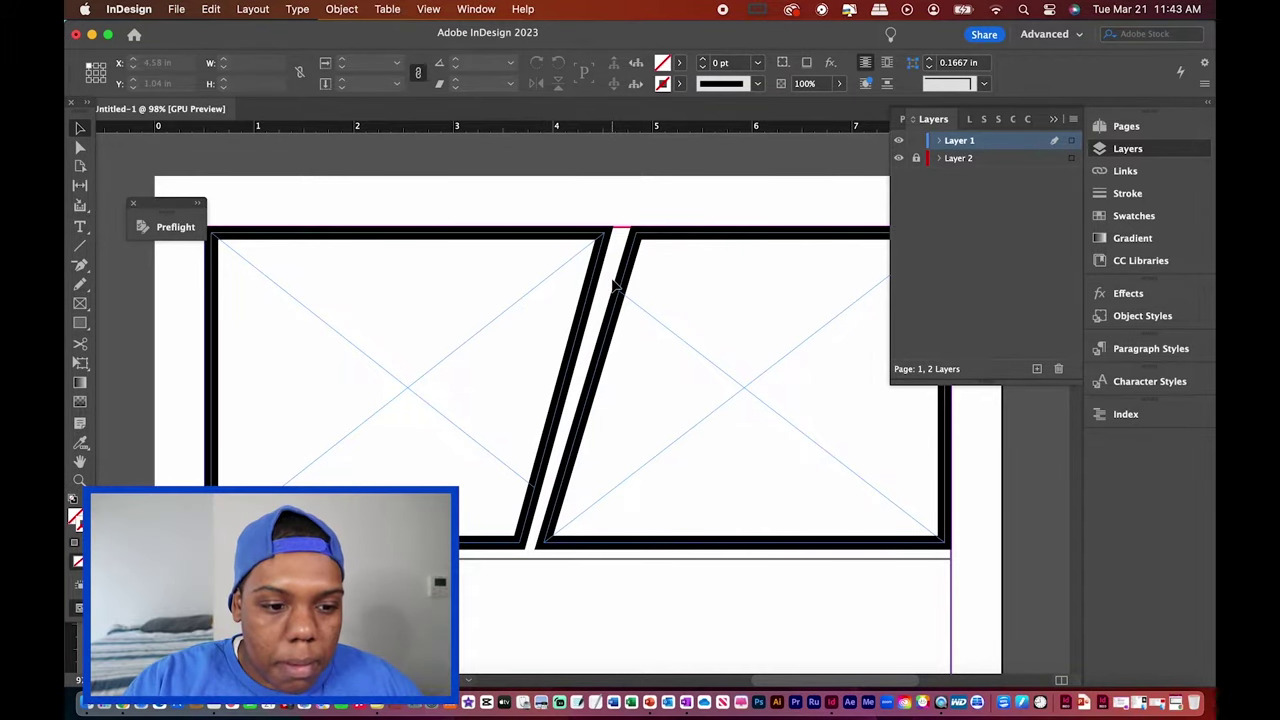
left_click_drag(80, 265, 126, 284)
scroll(531, 523, "up", 3)
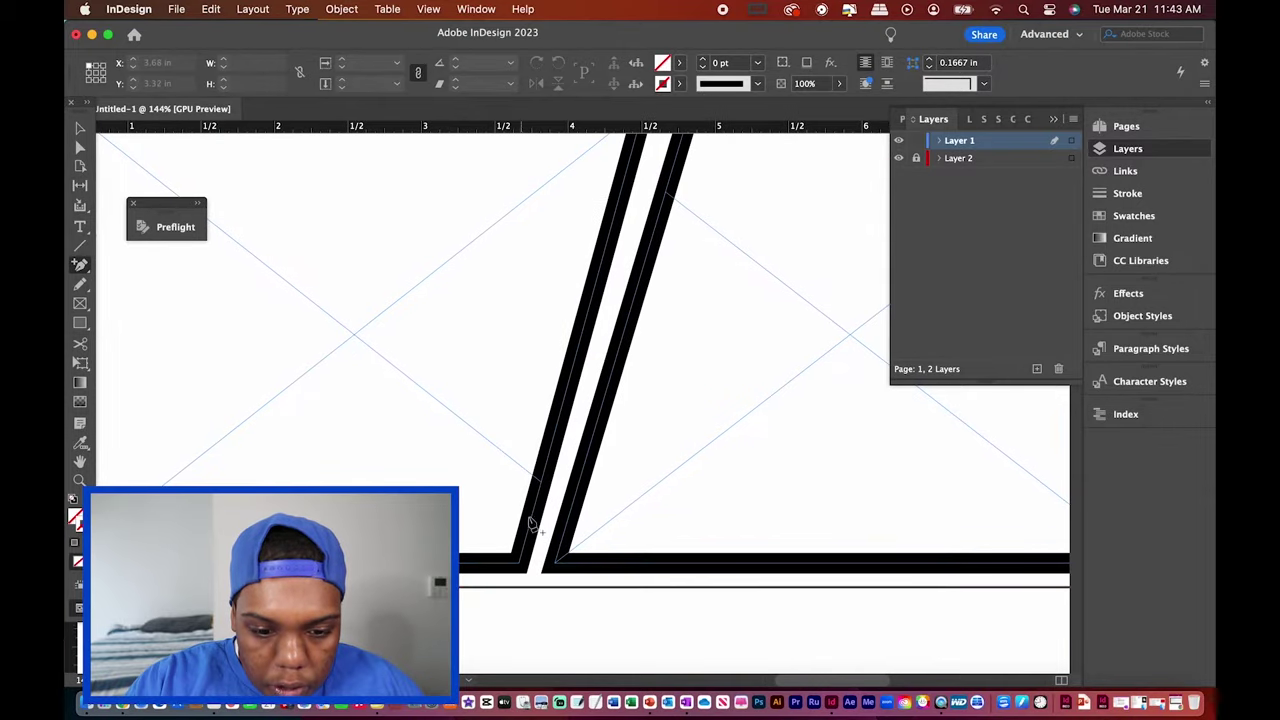
left_click(566, 566)
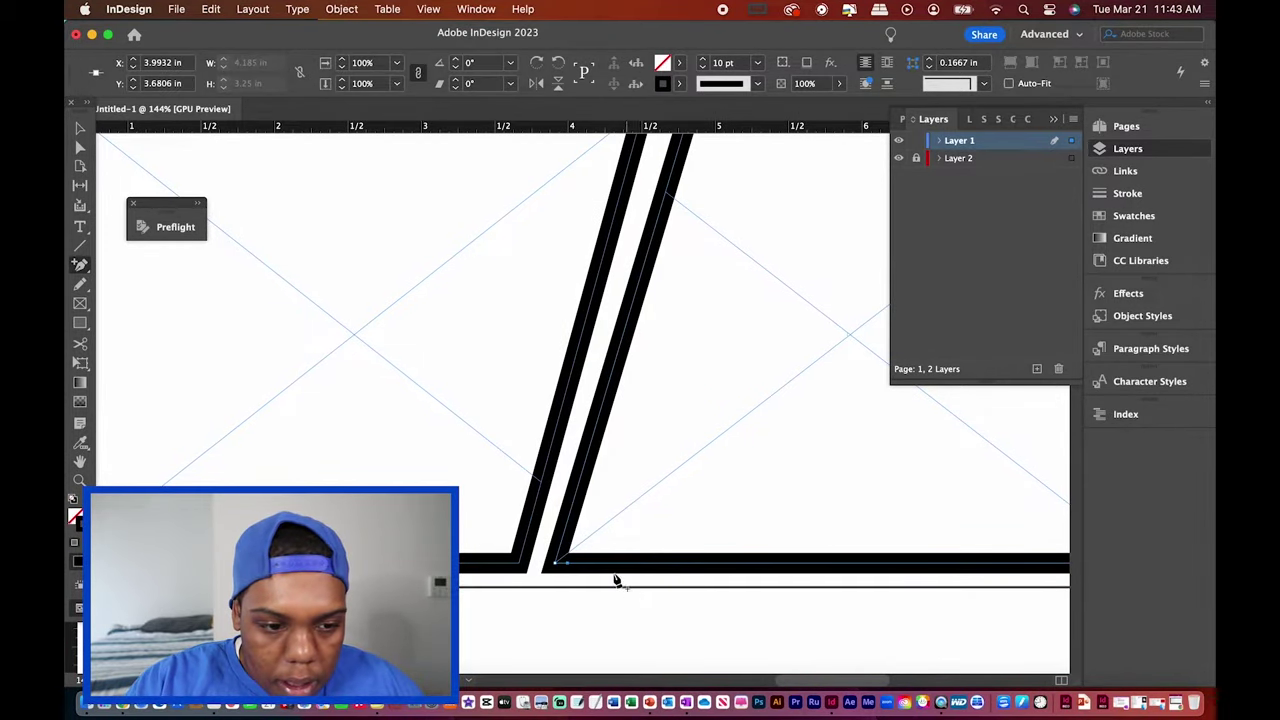
- Delete the right-hand frame's lower-left corner anchor point to widen the gap between the two slanted sides
left_click_drag(80, 265, 134, 317)
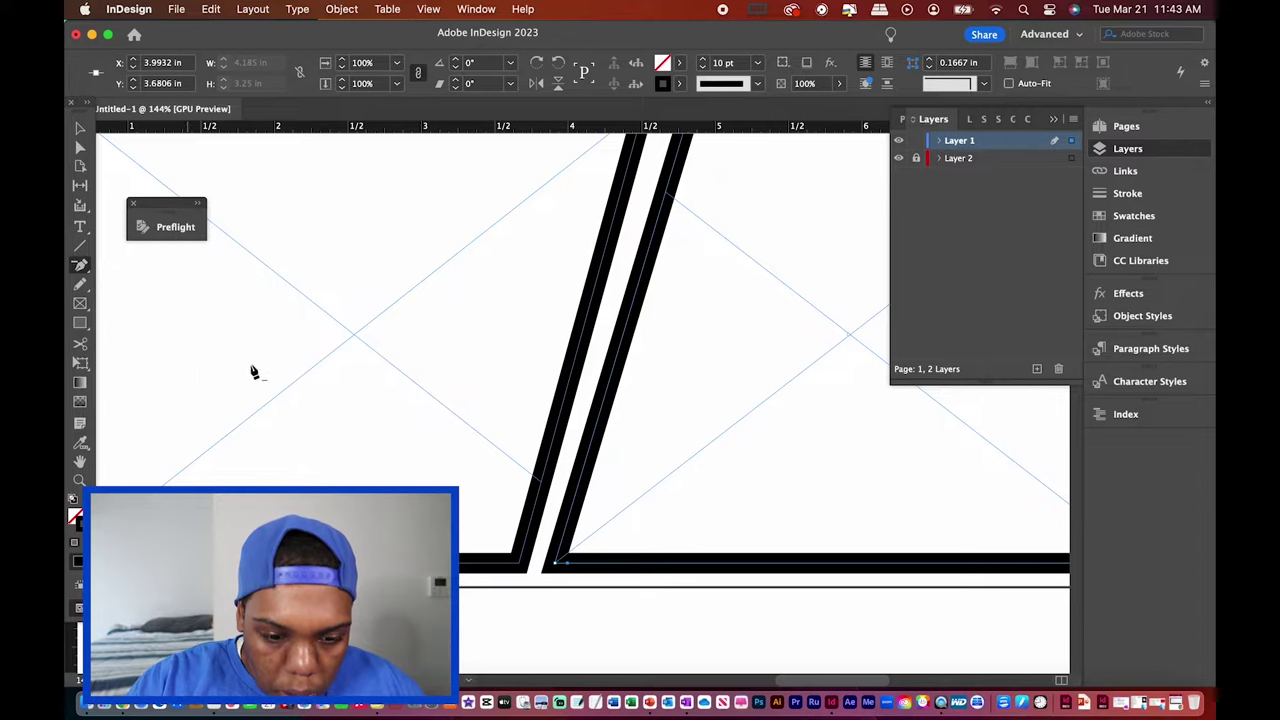
left_click(557, 568)
key("super+minus")
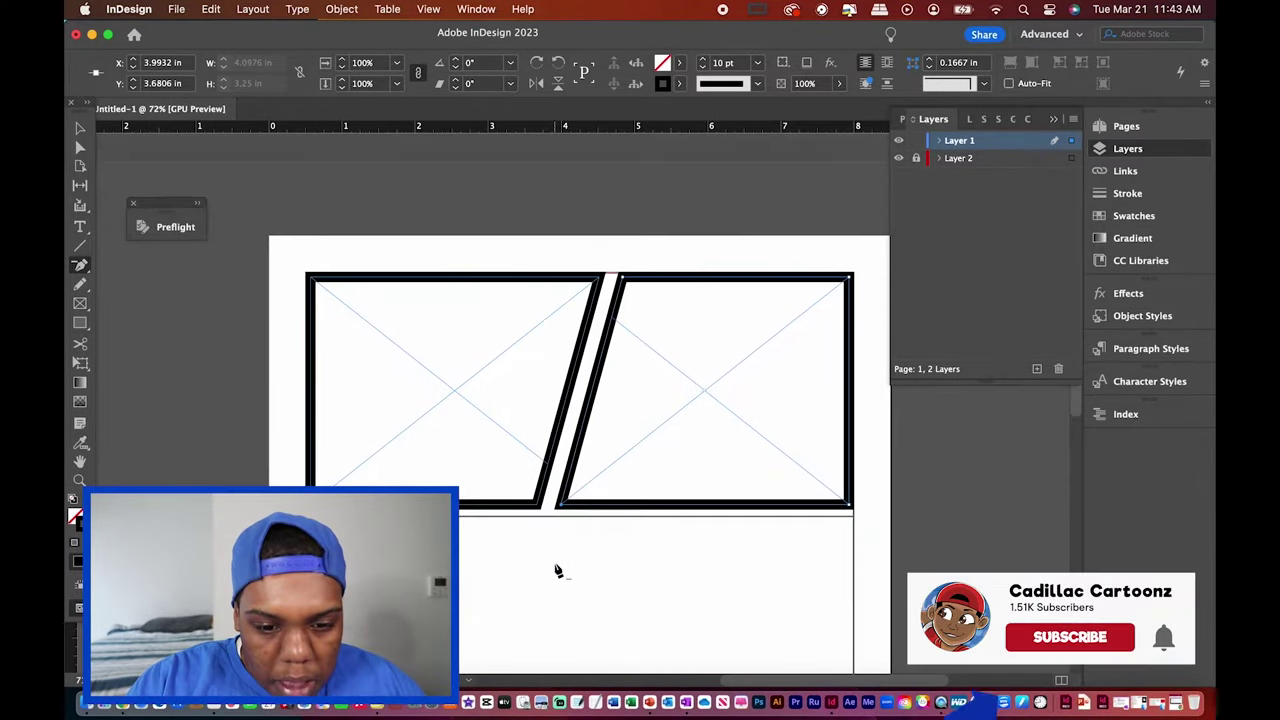
key("super+0")
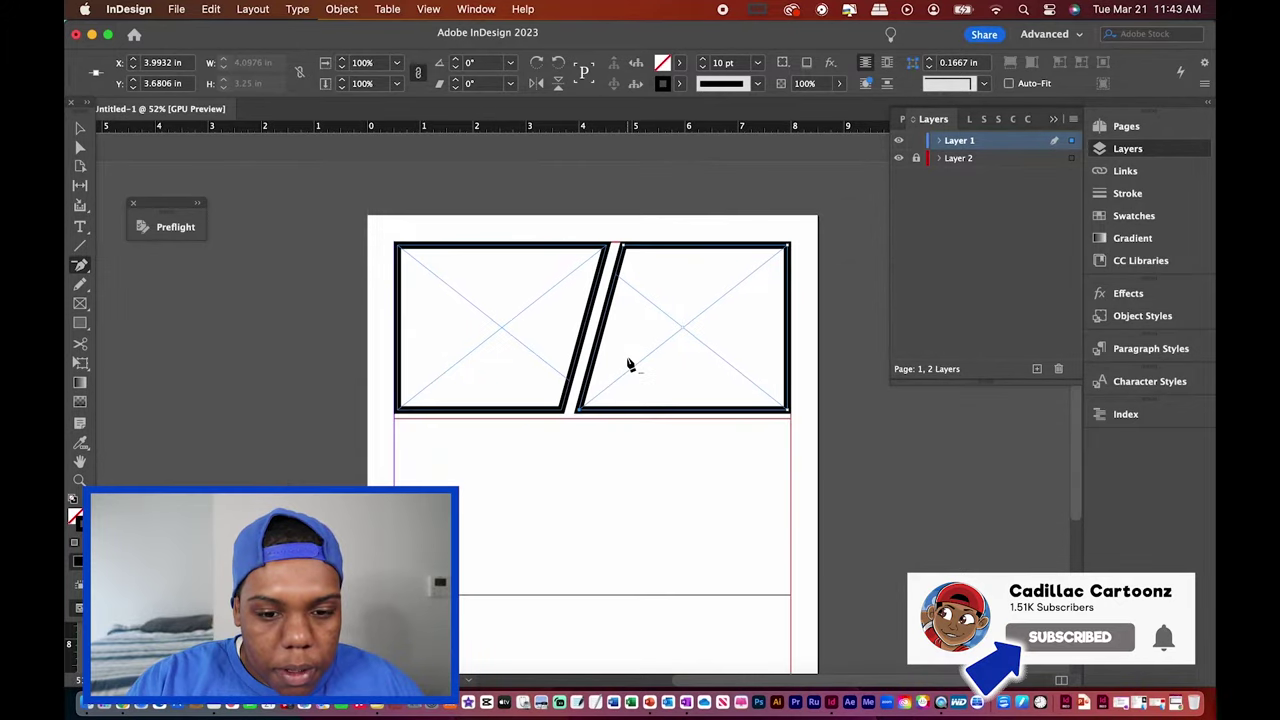
- Duplicate both slanted frames into the second table row, placed at X 0.5 in and Y 3.8834 in
key("v")
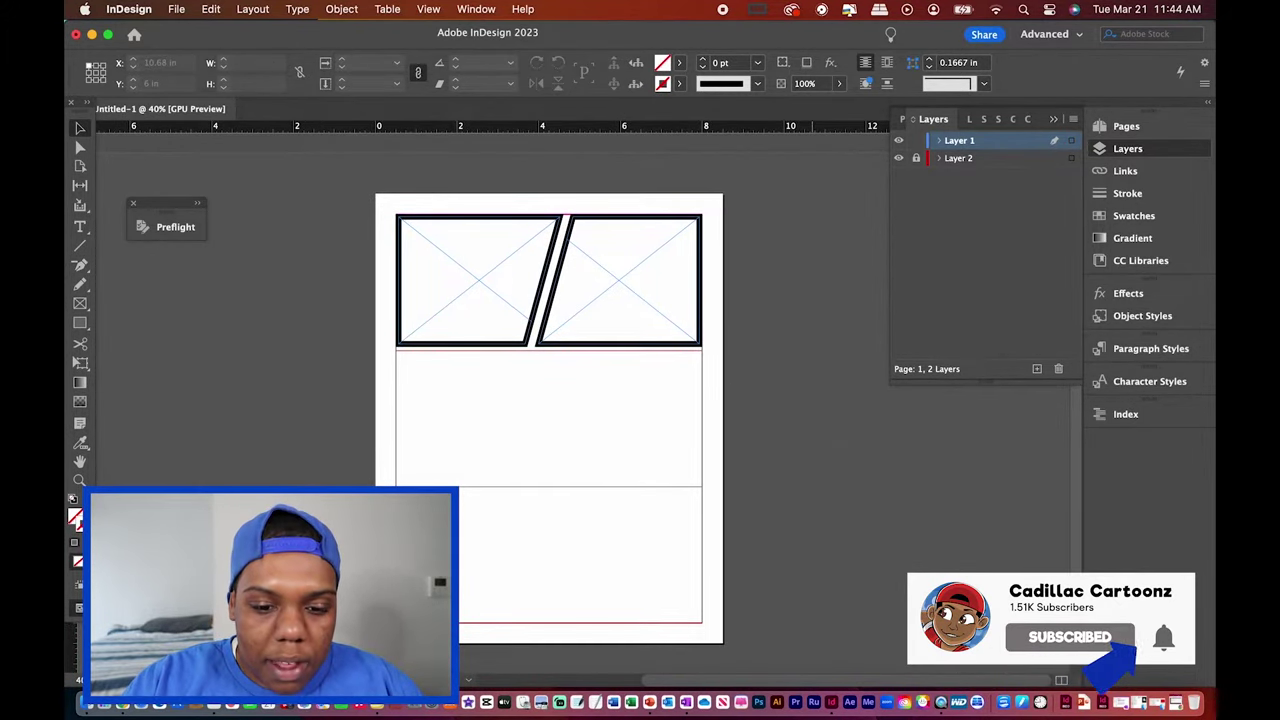
left_click_drag(778, 365, 352, 186)
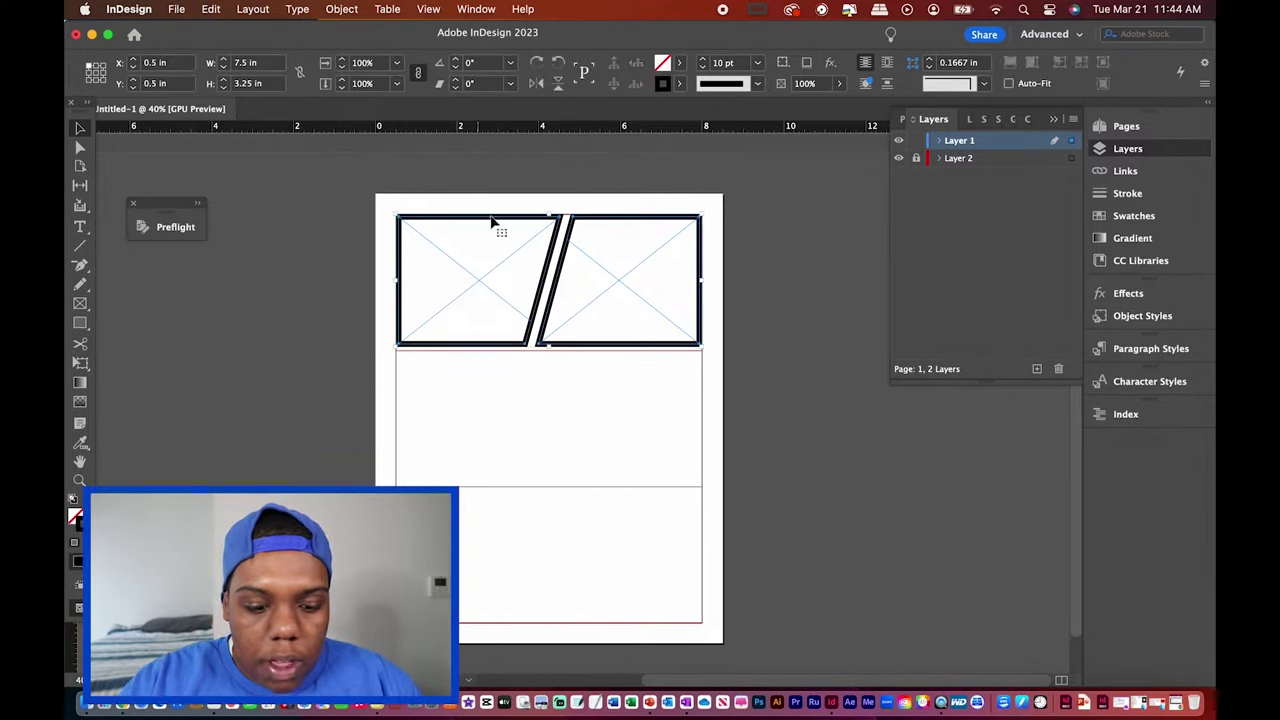
key("super+c")
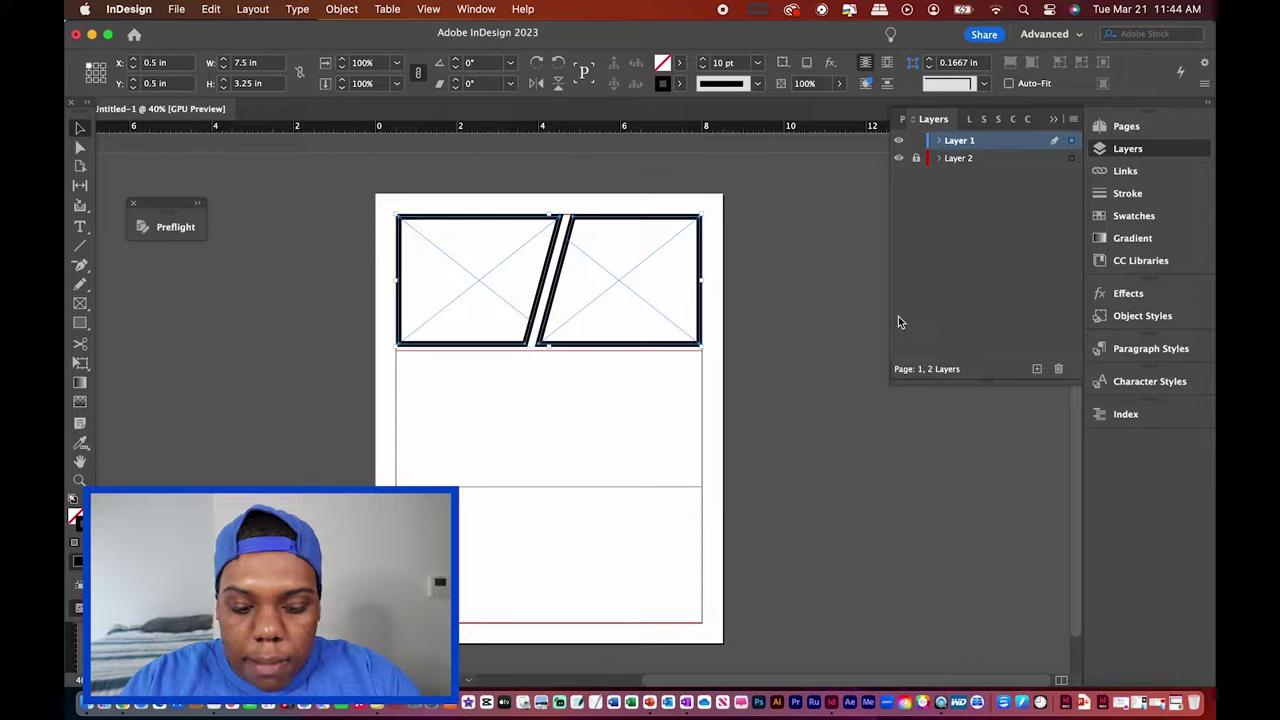
key("super+v")
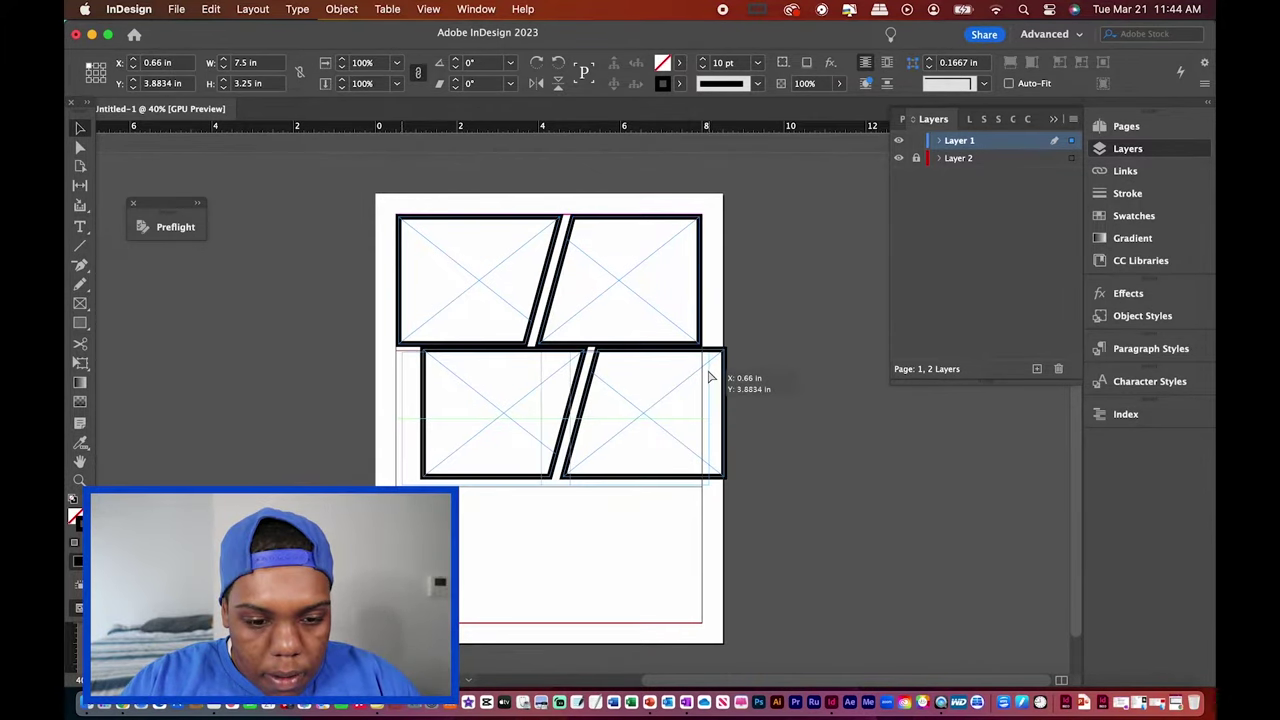
left_click_drag(709, 372, 684, 378)
scroll(638, 425, "up", 3)
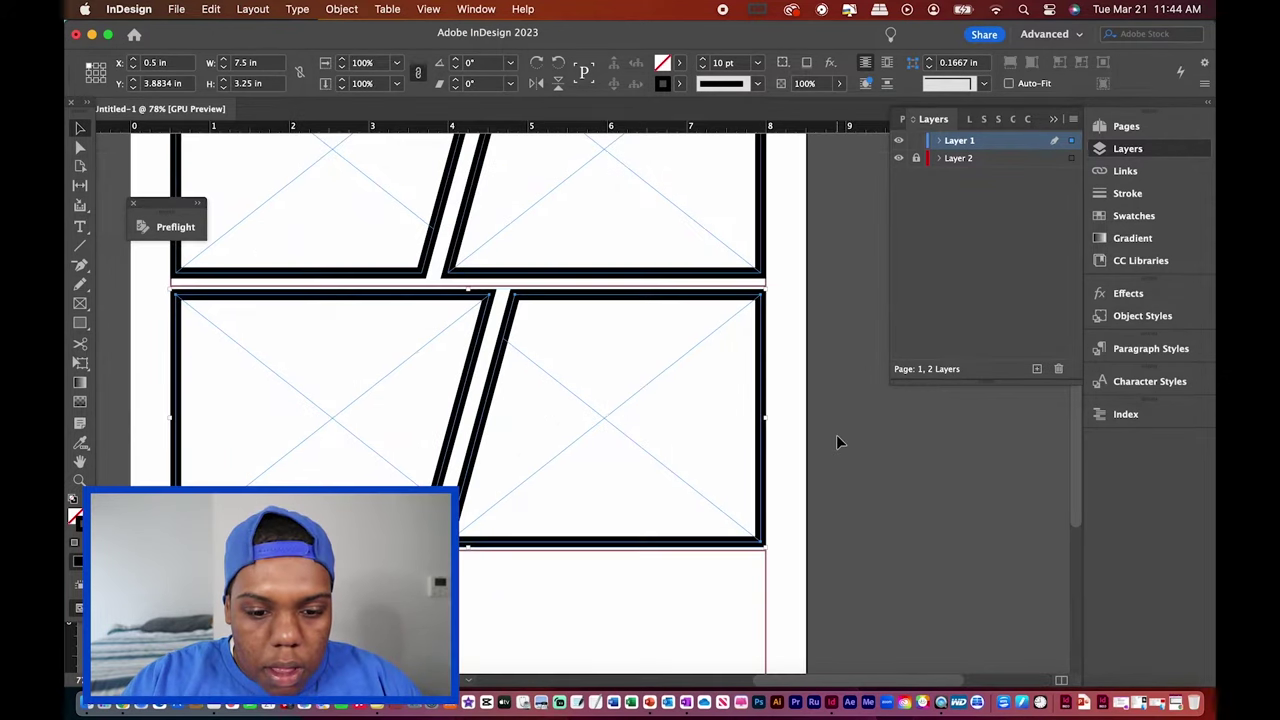
left_click(926, 472)
- Narrow the second row's right-hand frame from its left side to about 1.88 in wide
left_click(573, 349)
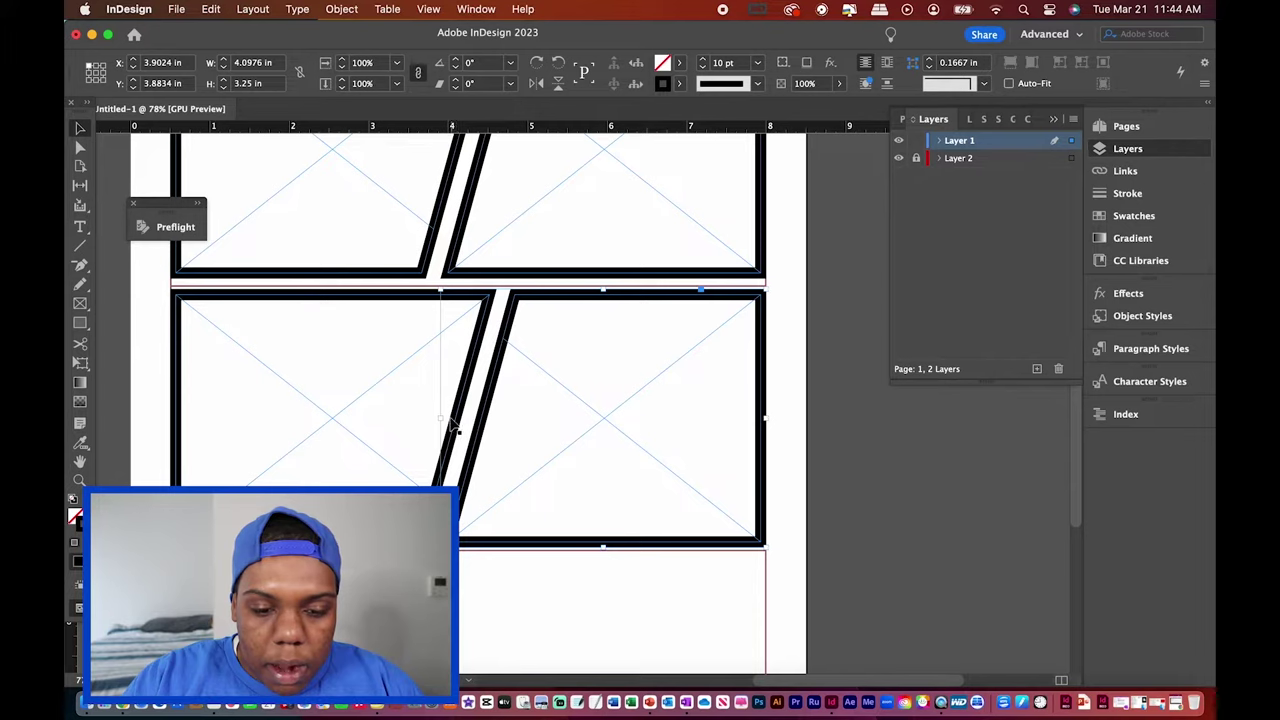
left_click_drag(440, 418, 624, 425)
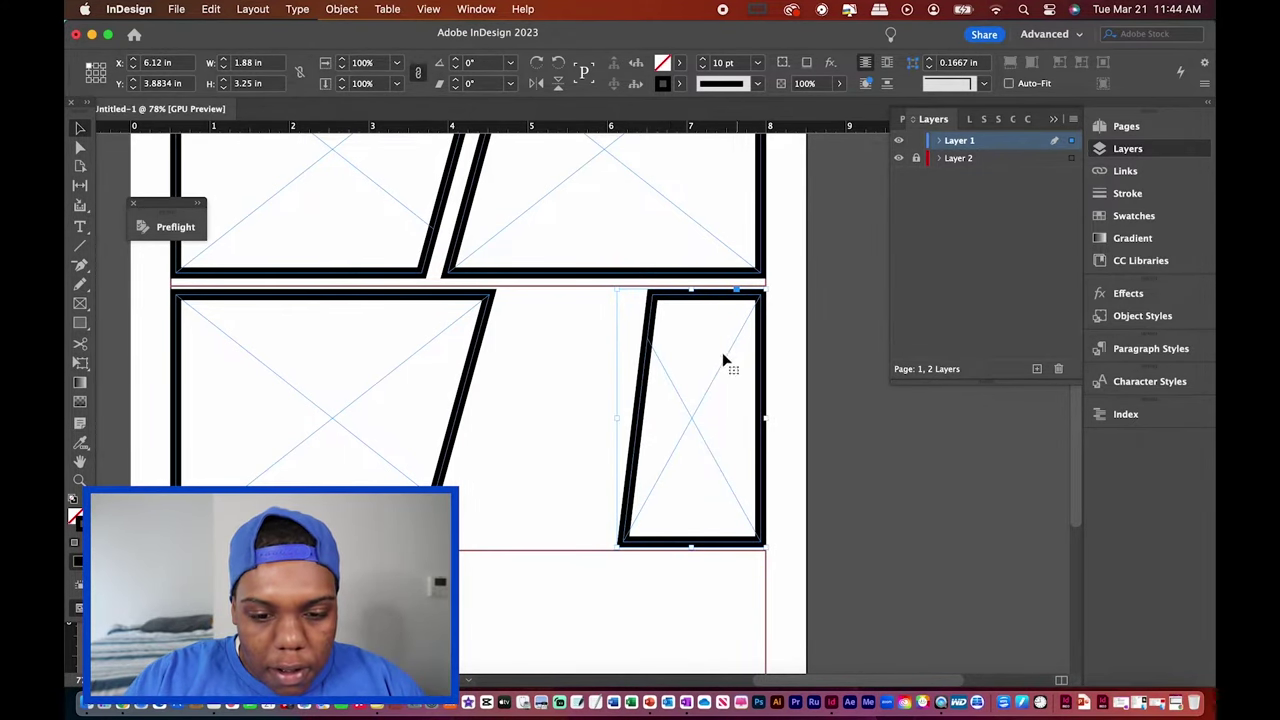
- Widen the second row's left-hand slanted frame from its right side to about 7.04 in
left_click(831, 423)
left_click(415, 395)
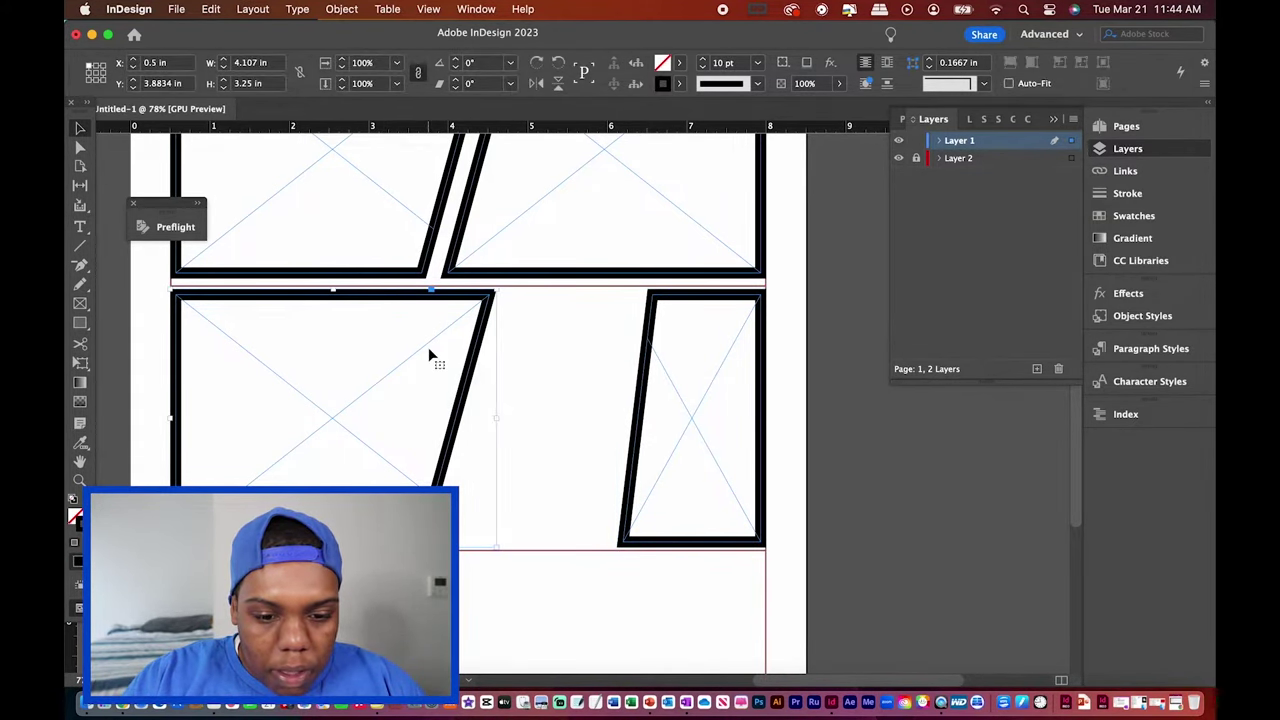
left_click_drag(499, 419, 729, 417)
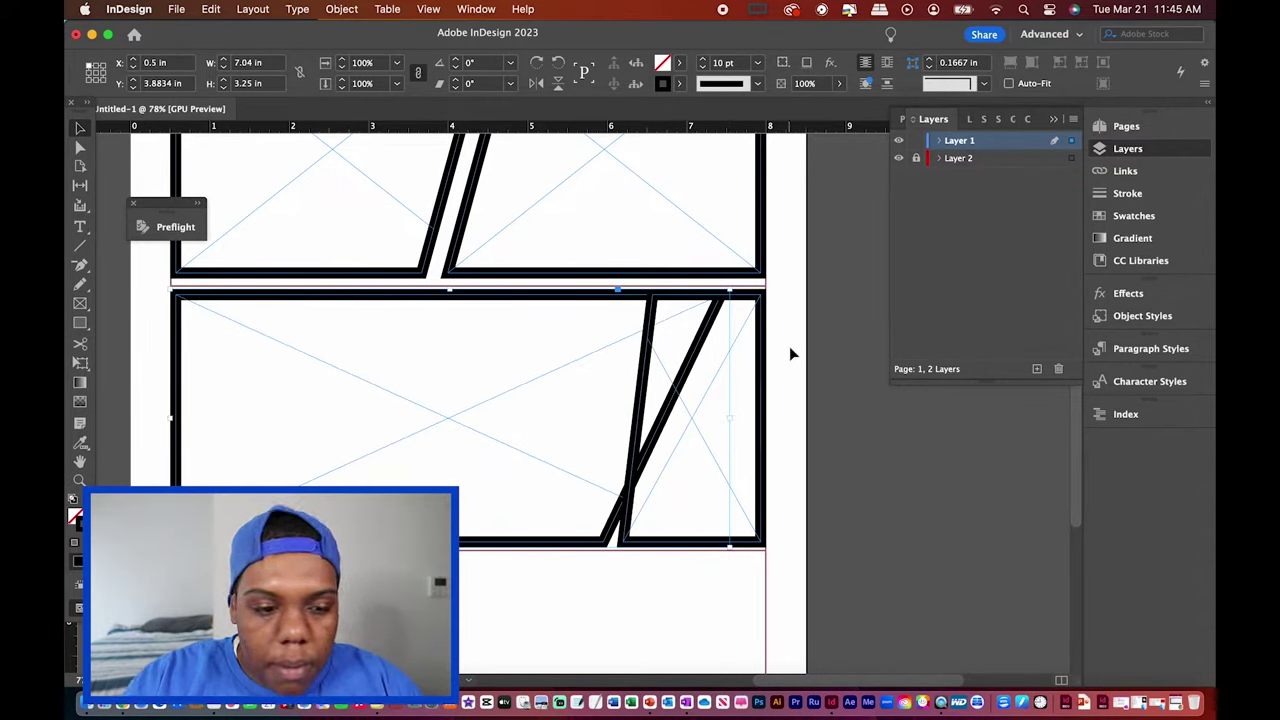
- Add an anchor point on the widened frame's top edge at about X 6.3 in, just before the neighbouring frame's upper-left corner
key("p")
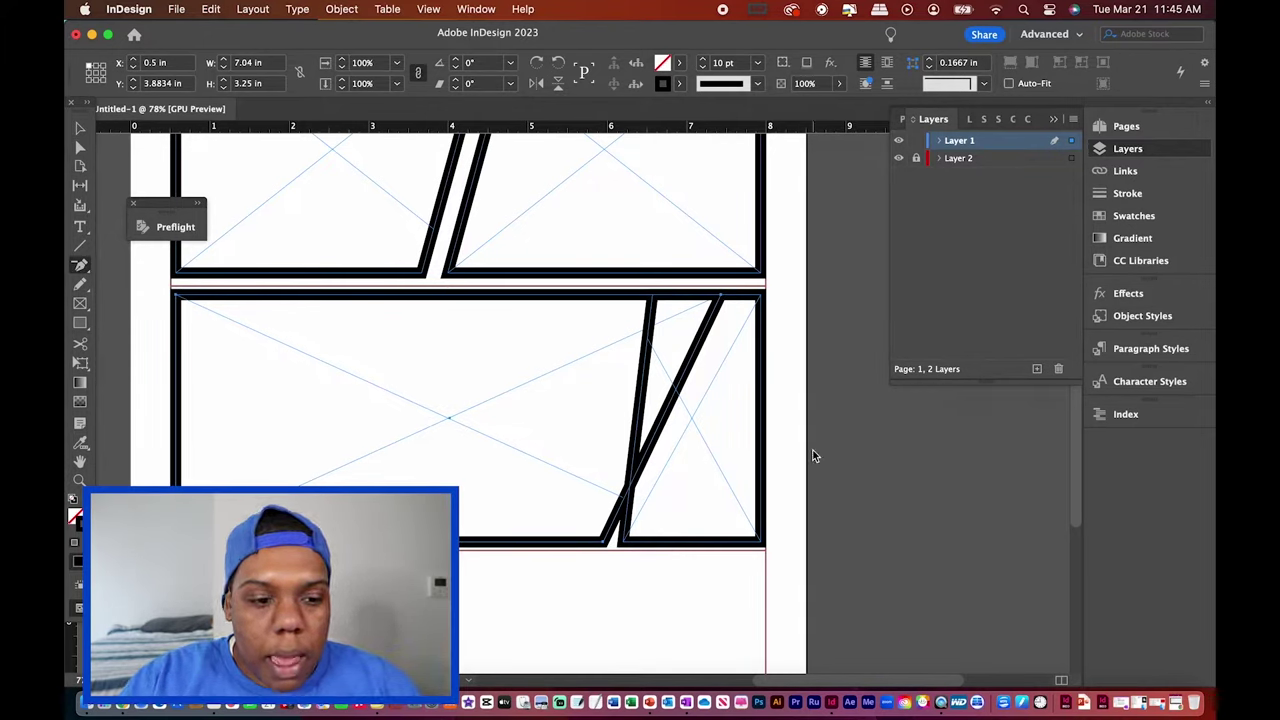
left_click(84, 265)
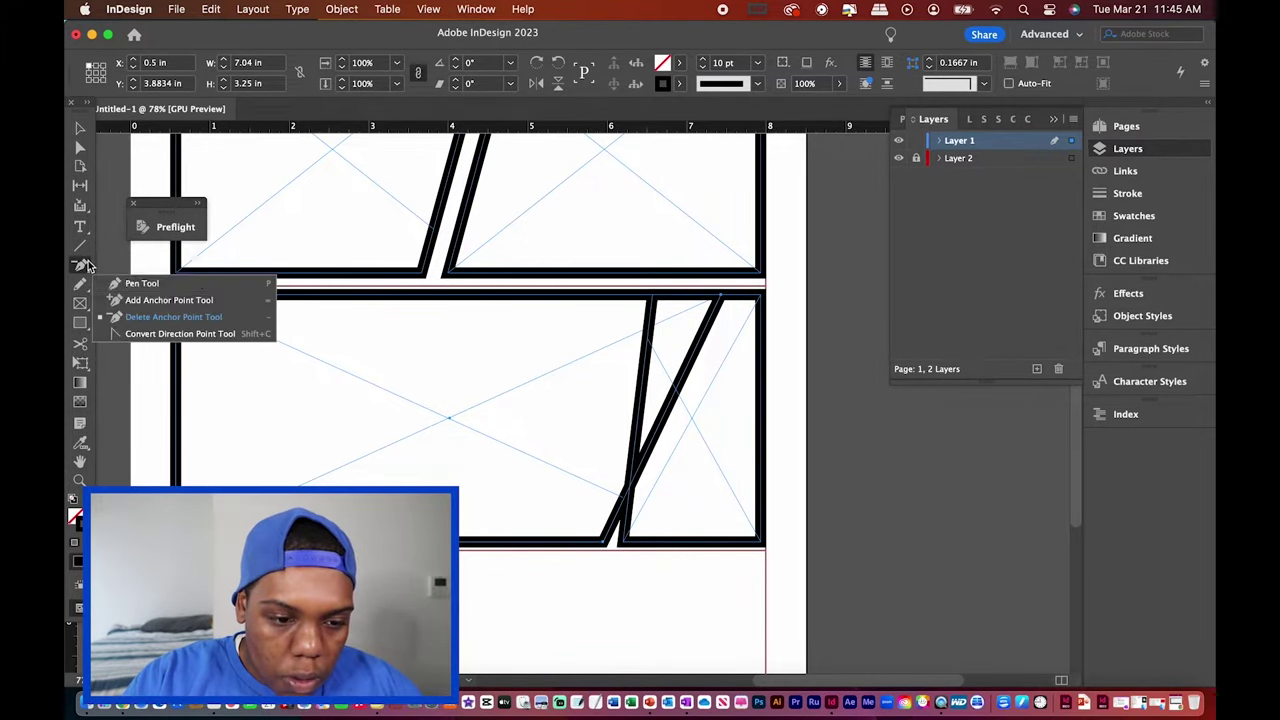
left_click(163, 303)
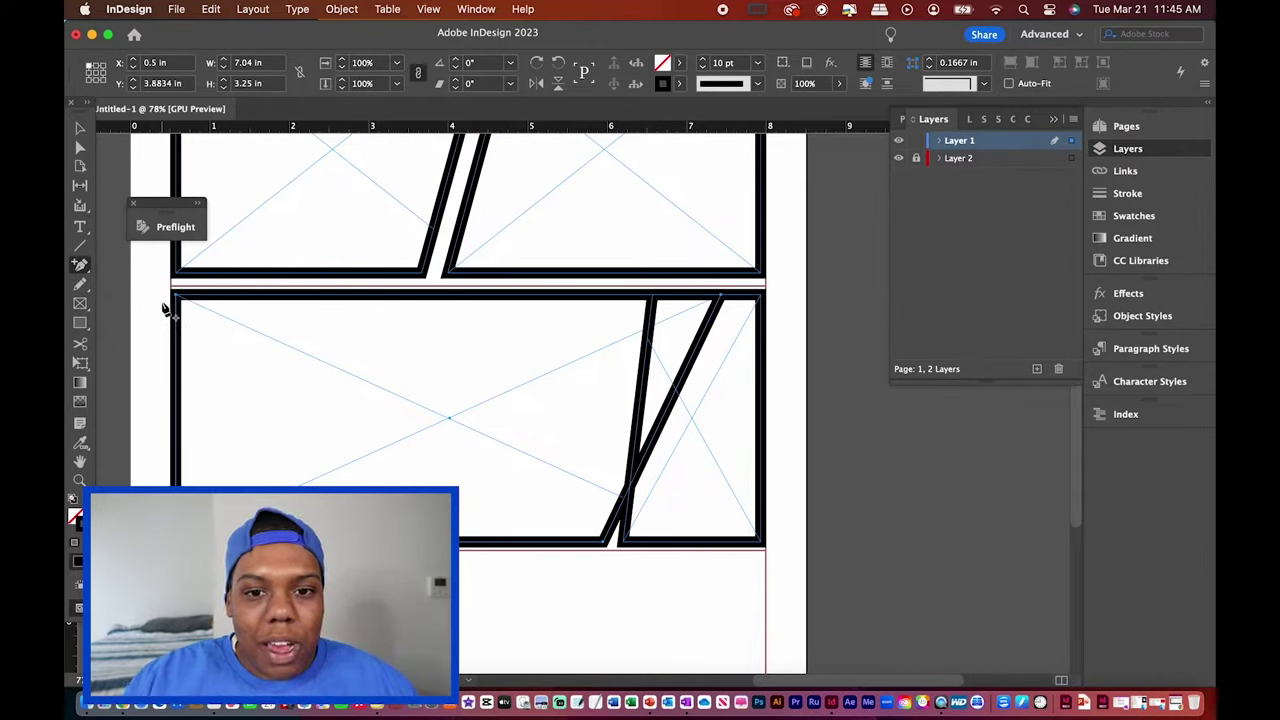
key("equal")
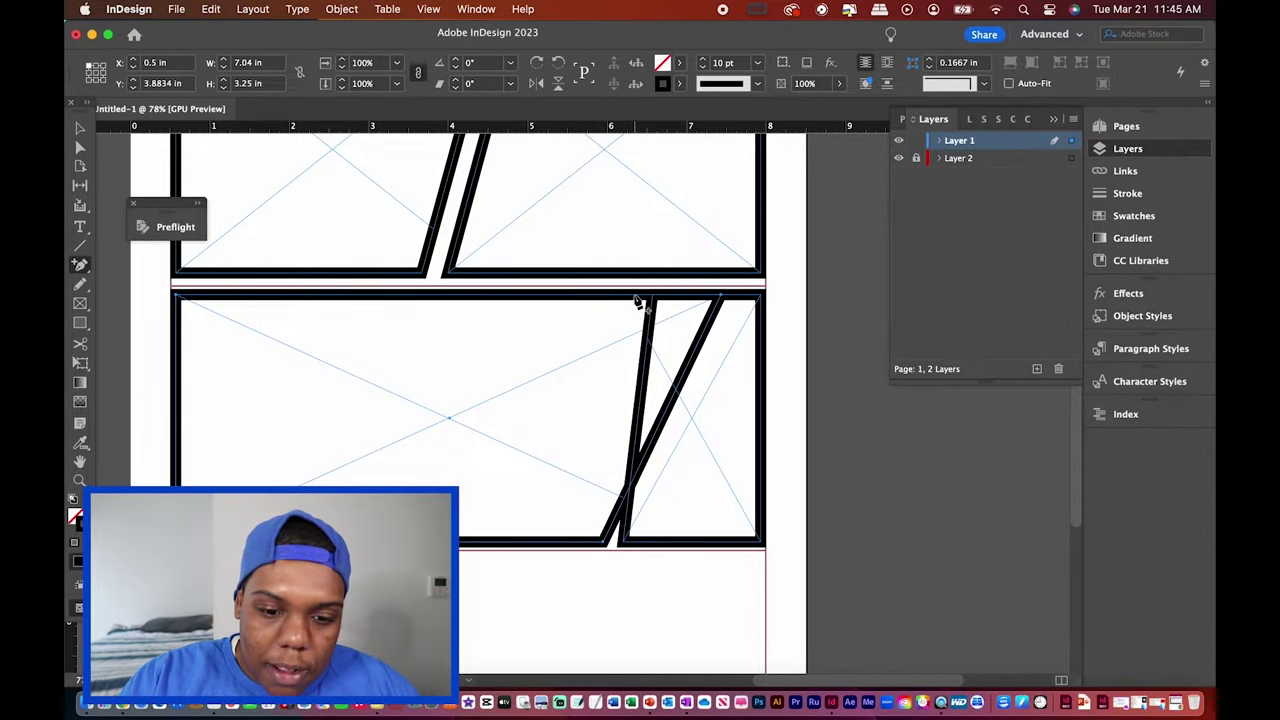
- Delete the widened frame's upper-right corner anchor point so its slanted side no longer crosses the narrow frame
left_click(81, 265)
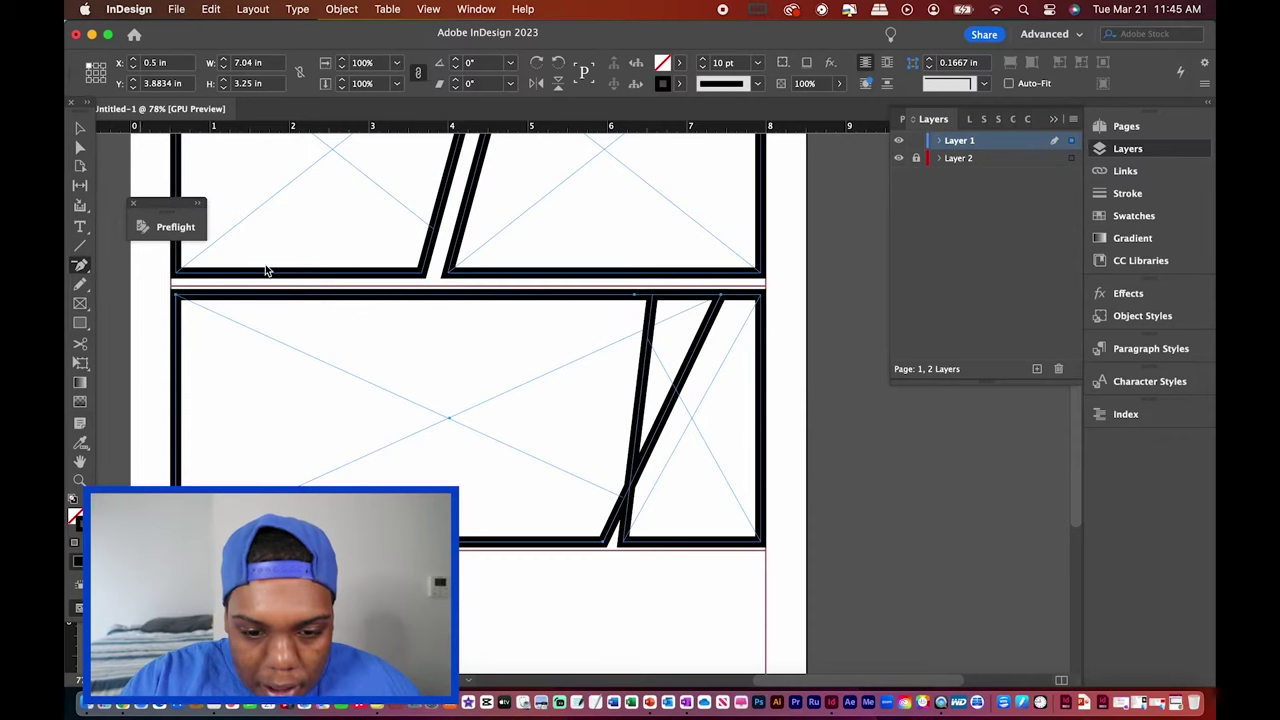
left_click(722, 300)
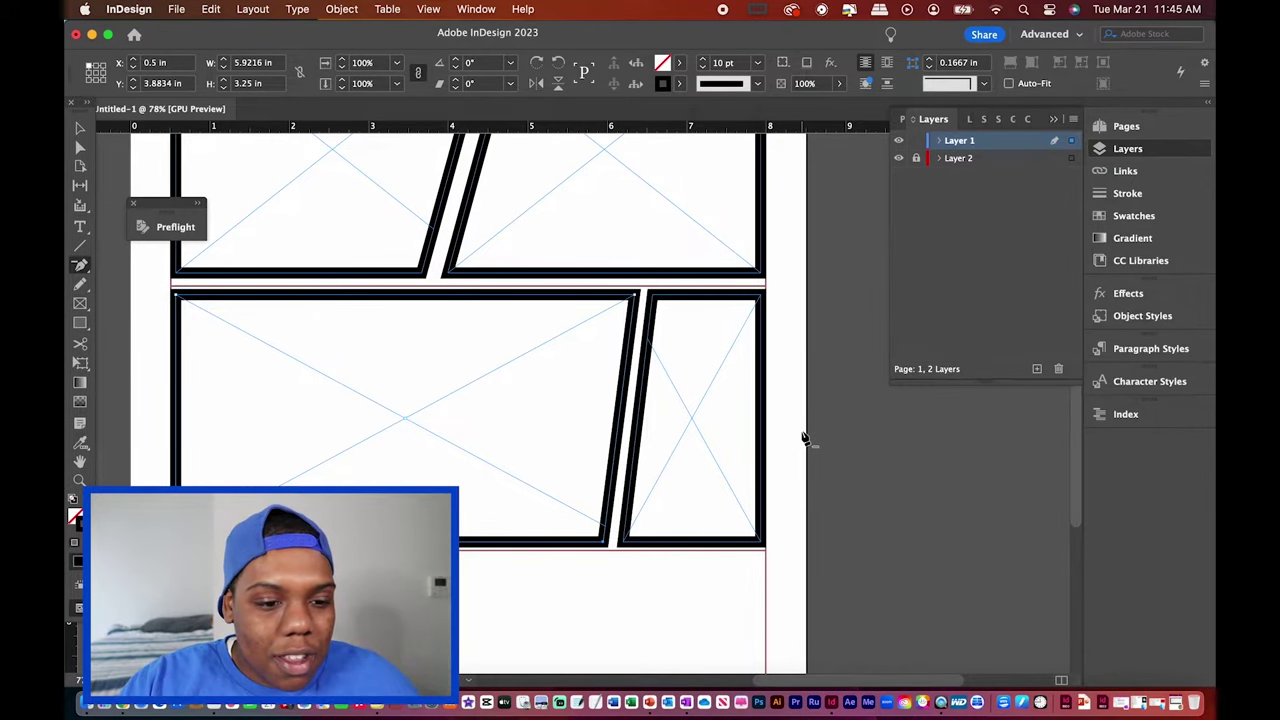
key("Escape")
- Duplicate the first row's two slanted frames into the third table row, at about X 0.5 in and Y 7.25 in
key("super+0")
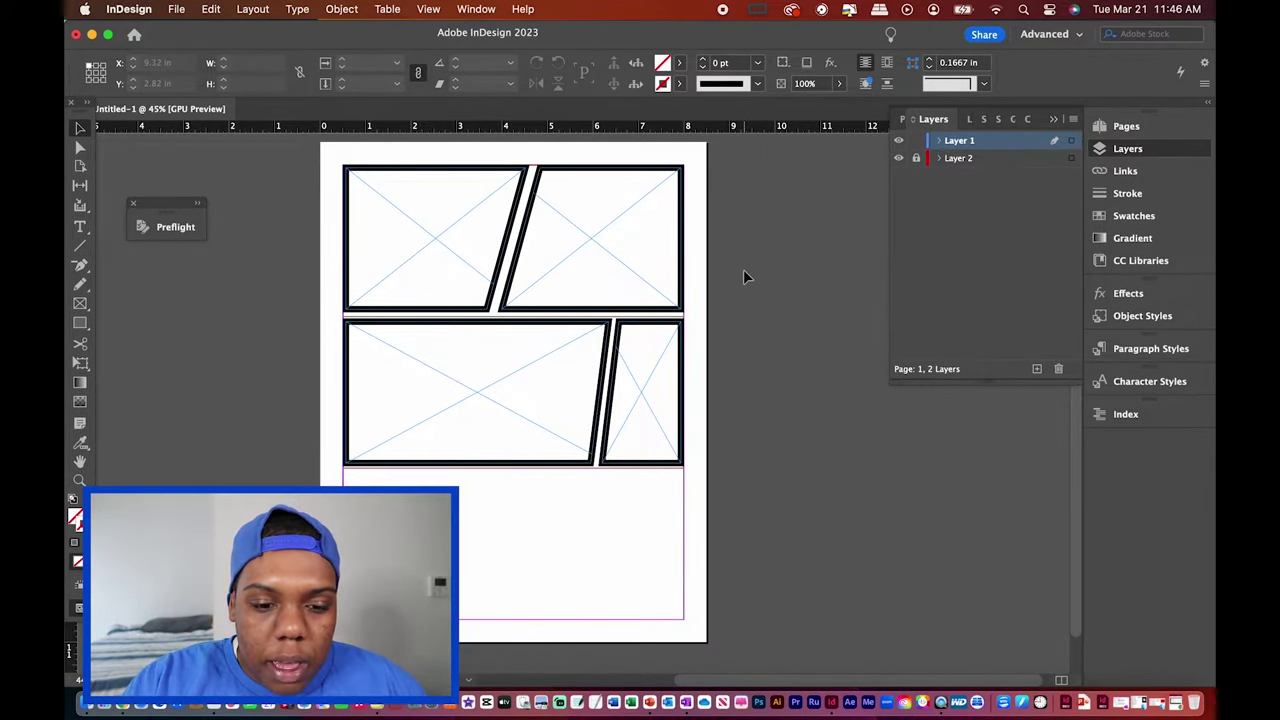
left_click(337, 218)
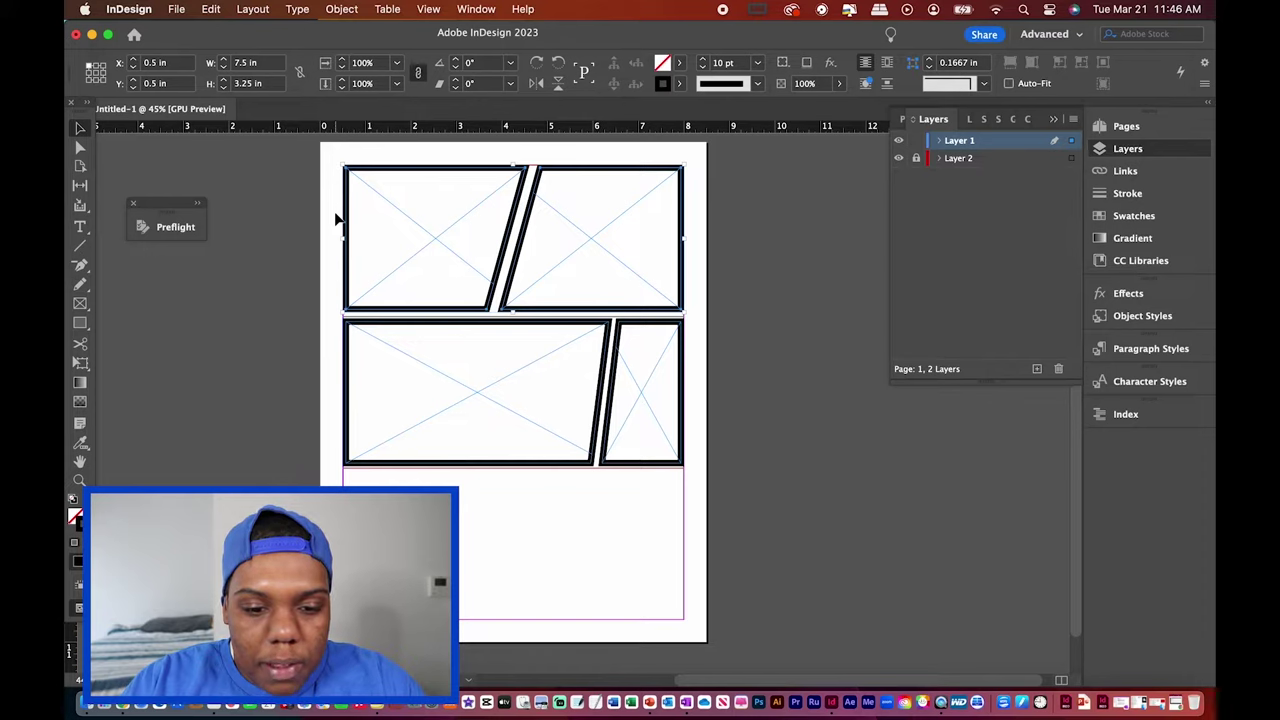
key("super+v")
left_click_drag(670, 398, 683, 514)
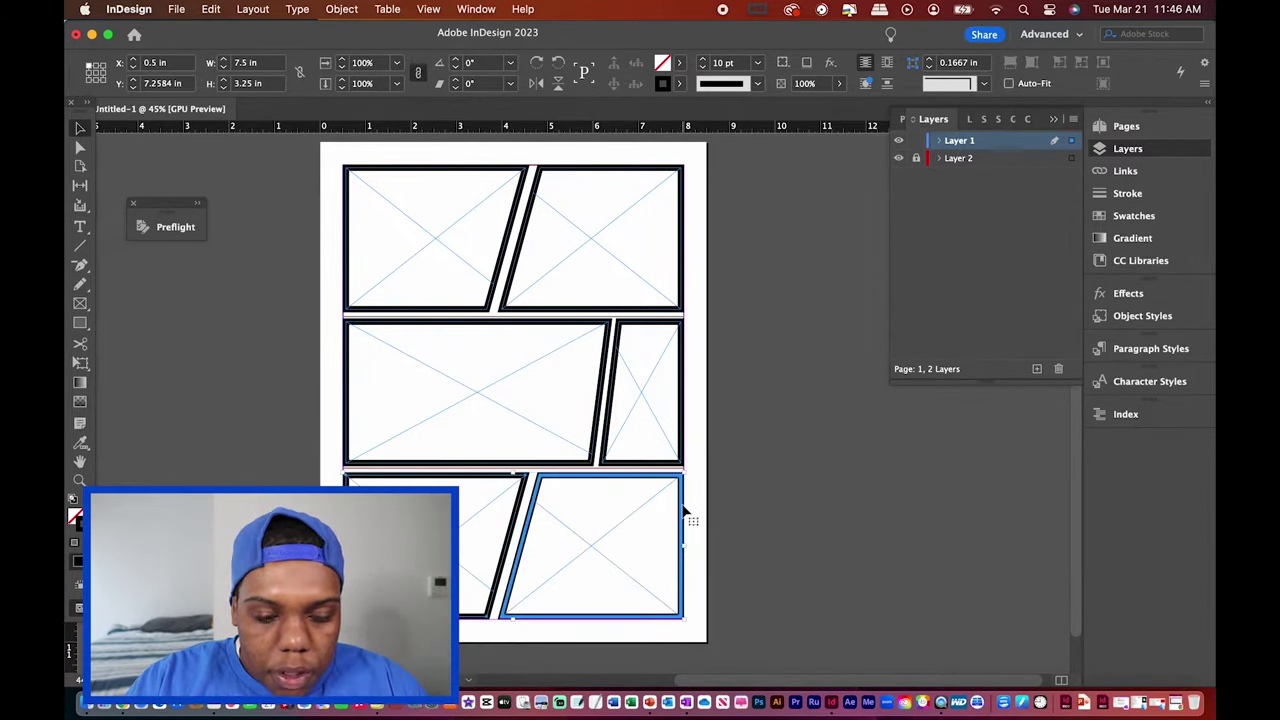
left_click(777, 251)
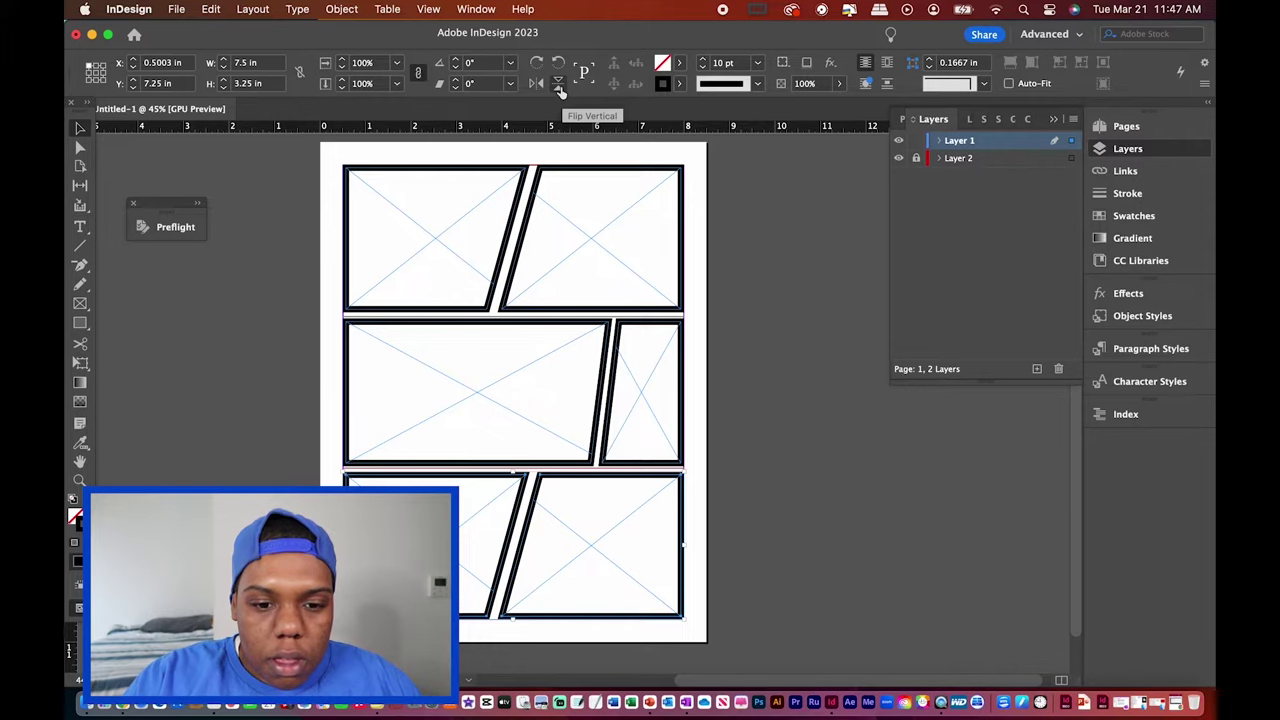
- Flip the third row's frame pair vertically and move it back into the third row at X 0.5 in and Y 7.25 in
left_click(559, 86)
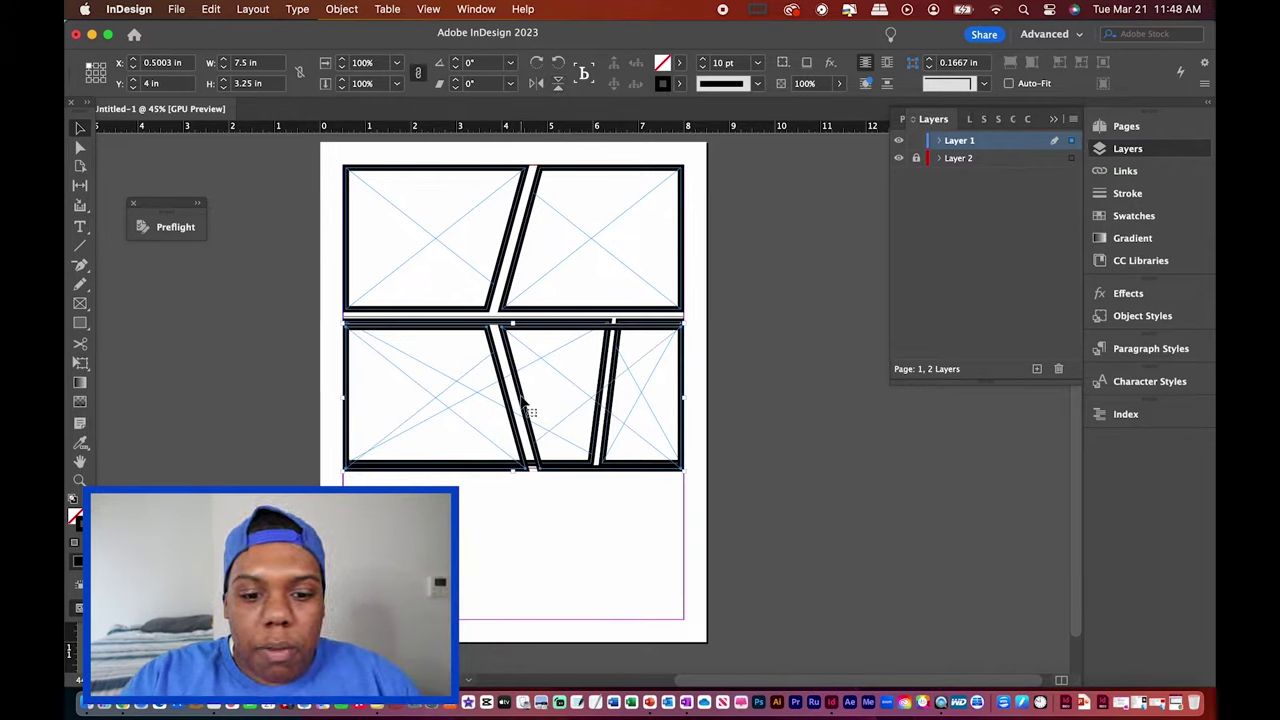
left_click_drag(528, 410, 531, 547)
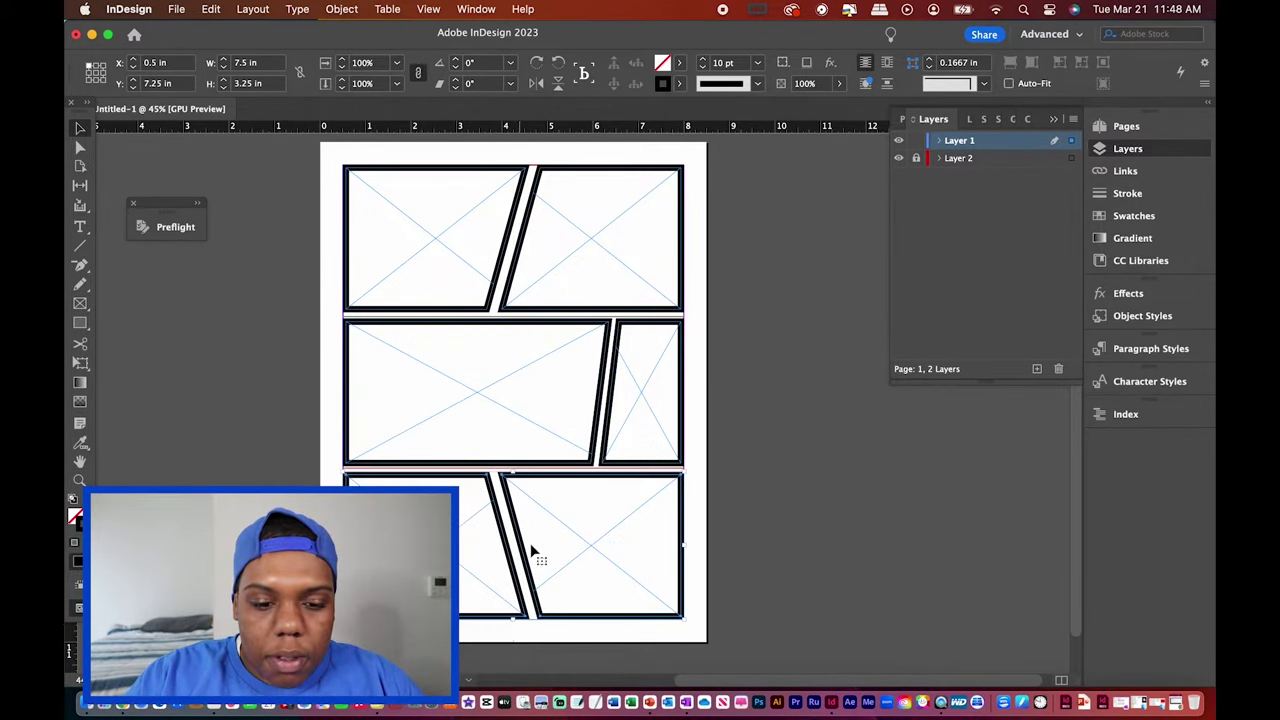
left_click(734, 566)
- Place the Purple Background image from the CustomFrames folder in Finder into the first row's left-hand frame
key("super+0")
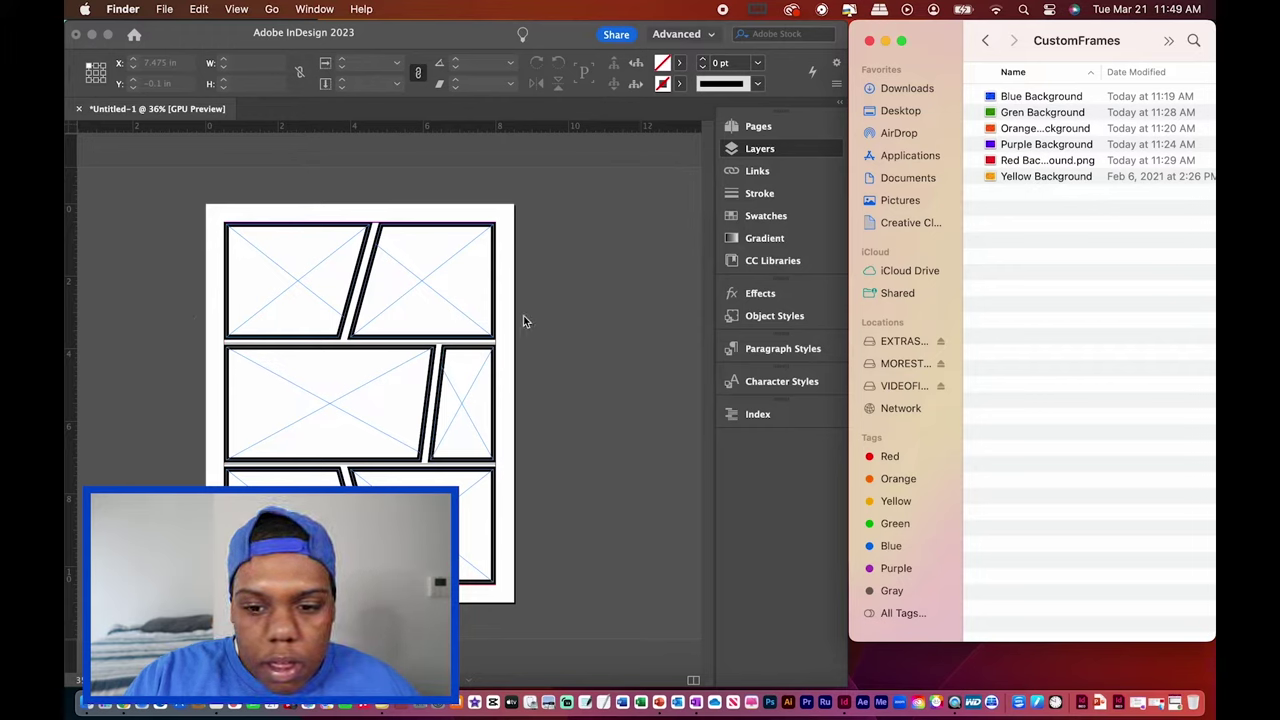
left_click(1075, 145)
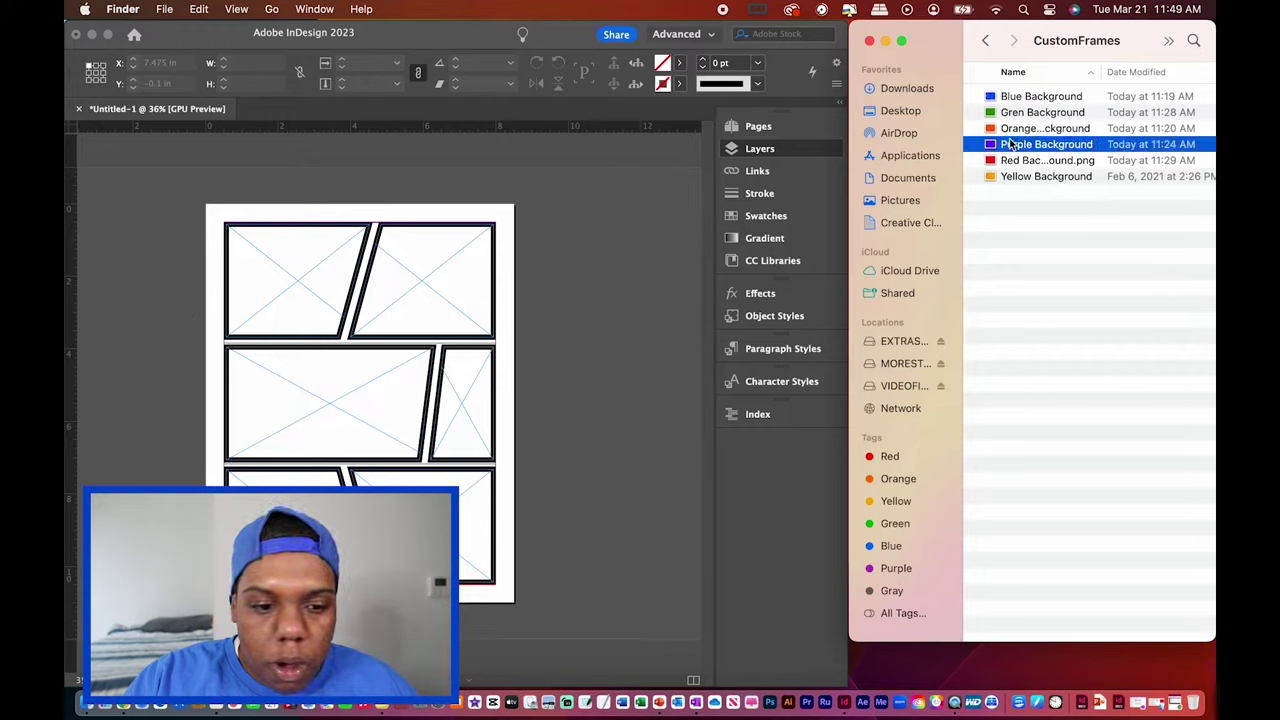
left_click_drag(1008, 148, 281, 272)
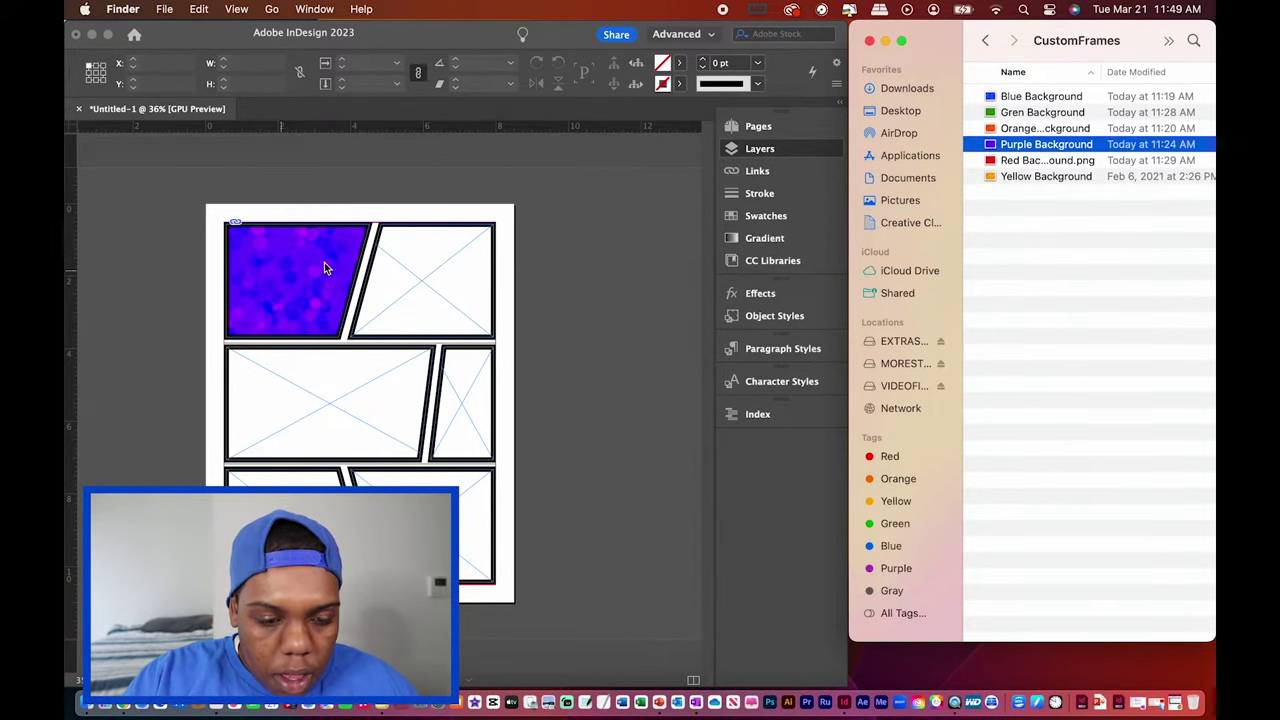
- Scale the purple image inside its frame down to about 59.8%, roughly 6.58 in by 5.09 in
scroll(187, 305, "left", 1)
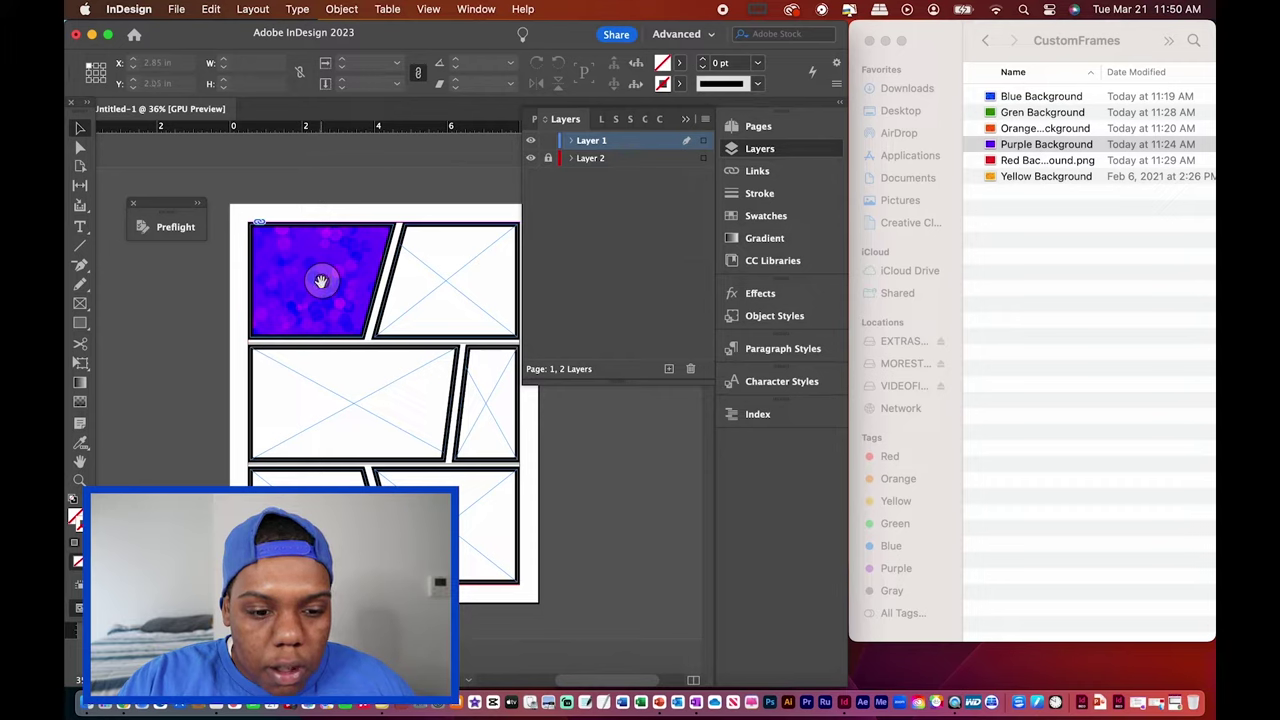
left_click(321, 280)
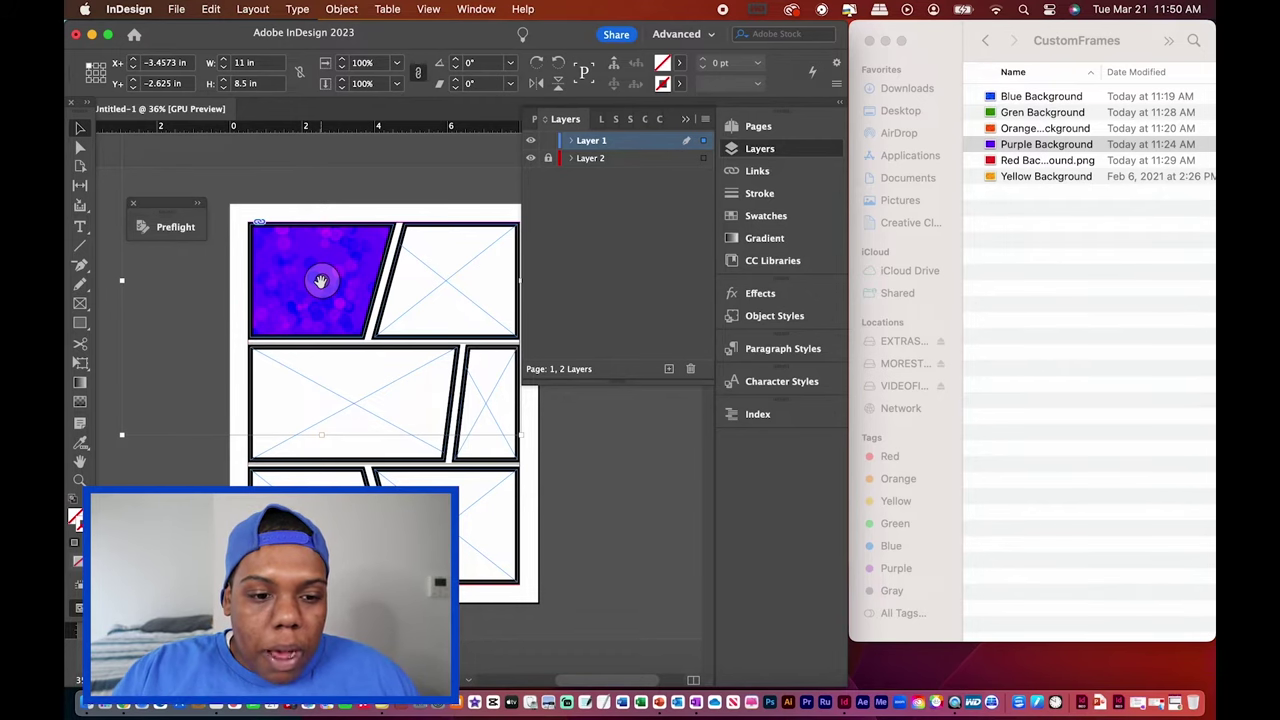
key("super+alt+comma")
key("super+alt+comma")
key("super+alt+comma")
key("super+alt+comma")
key("super+alt+comma")
key("super+alt+comma")
key("super+alt+comma")
key("super+alt+comma")
key("super+alt+comma")
key("super+alt+comma")
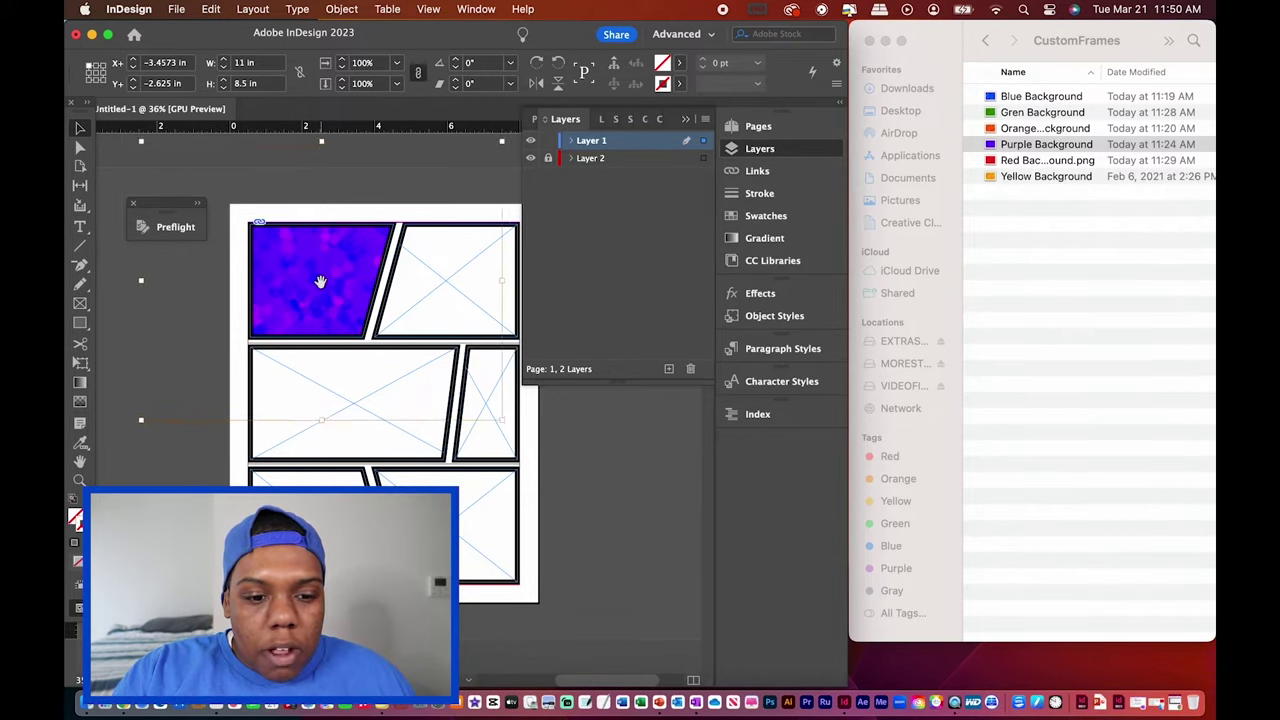
- Reposition the purple image within its frame, keeping the frame itself in place
left_click_drag(321, 280, 319, 254)
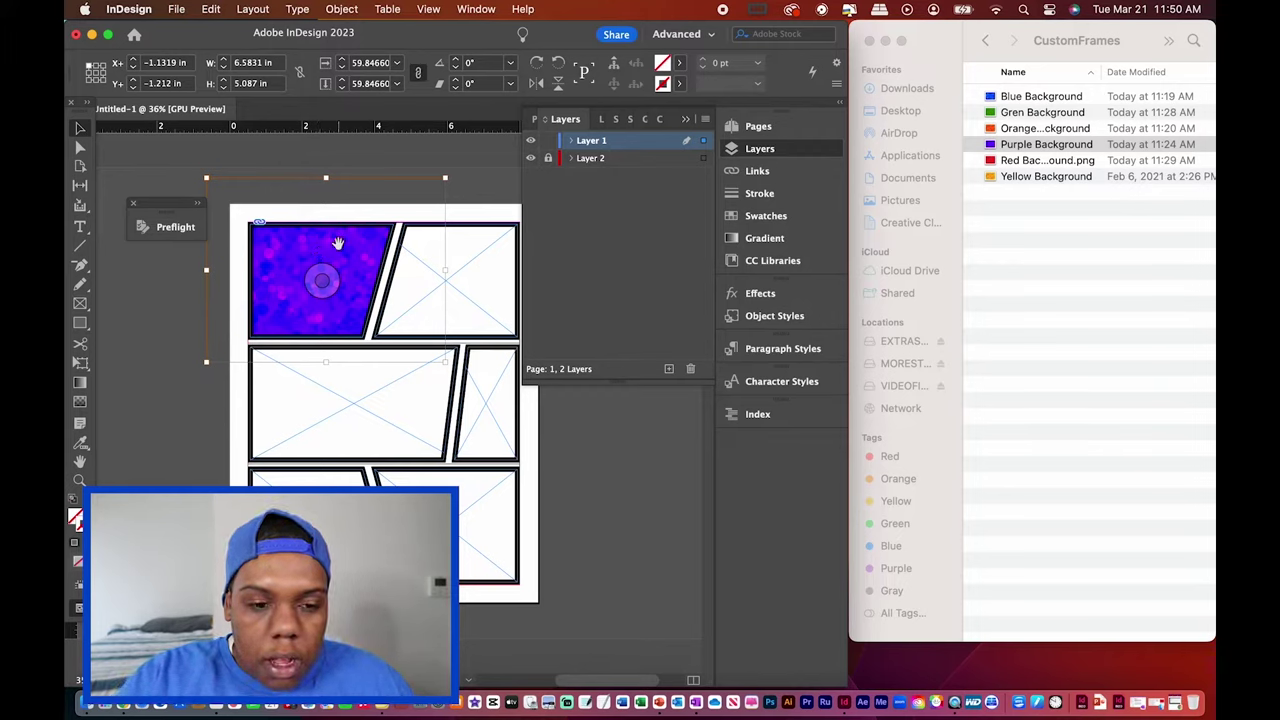
left_click_drag(338, 243, 338, 262)
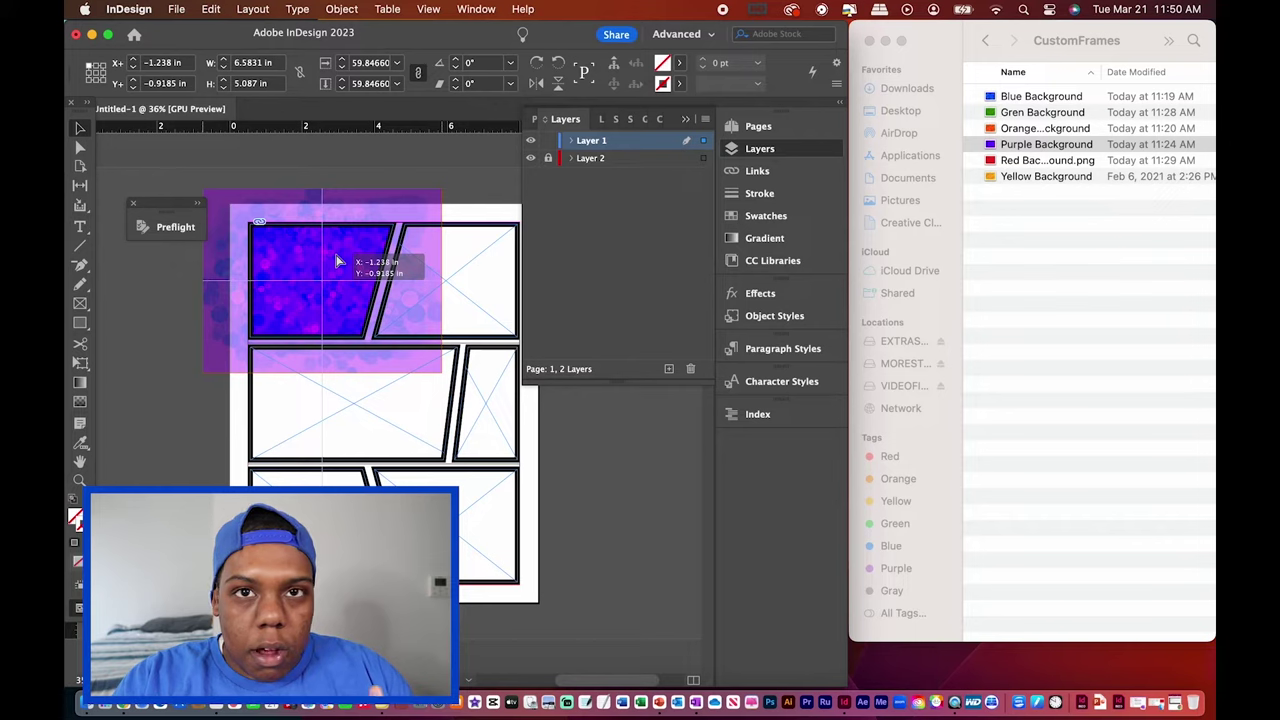
mouse_move(338, 262)
left_mouse_down()
mouse_move(377, 294)
mouse_move(386, 286)
mouse_move(296, 259)
mouse_move(320, 243)
mouse_move(324, 258)
mouse_move(342, 249)
left_mouse_up()
- Apply Fit Content to Frame to the purple image's frame and select the image inside to check its bounds
right_click(342, 249)
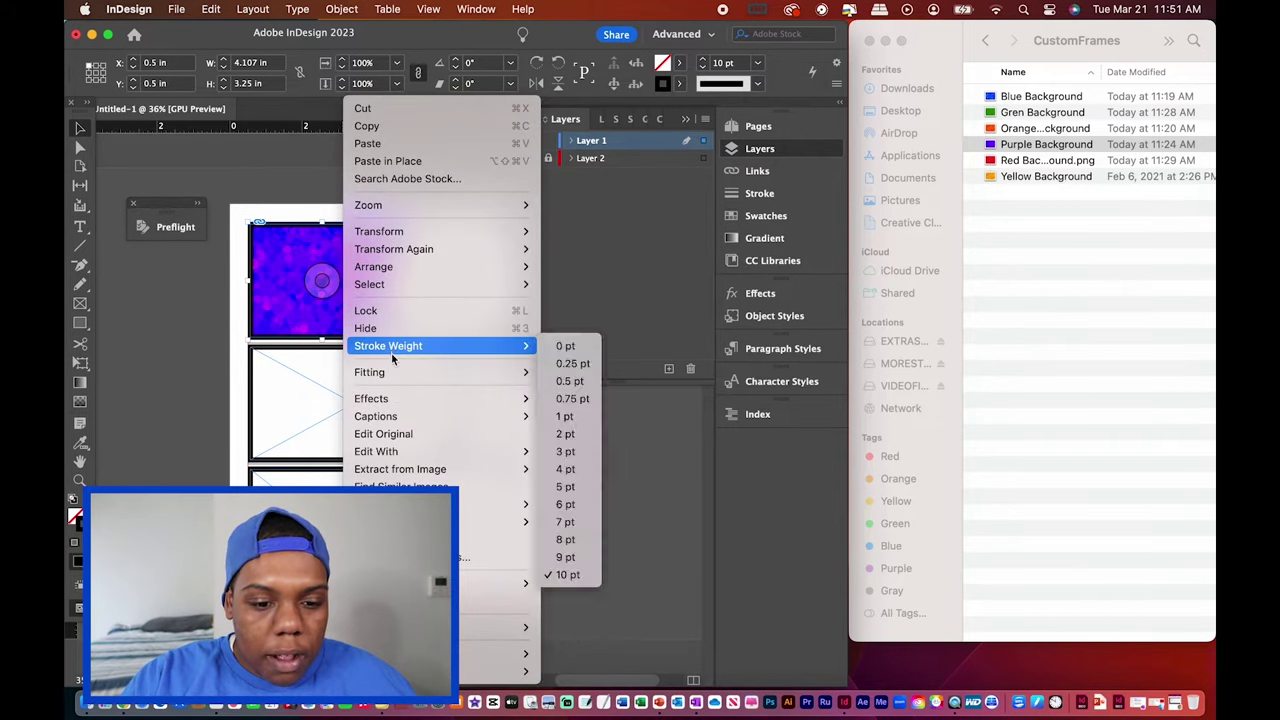
mouse_move(390, 374)
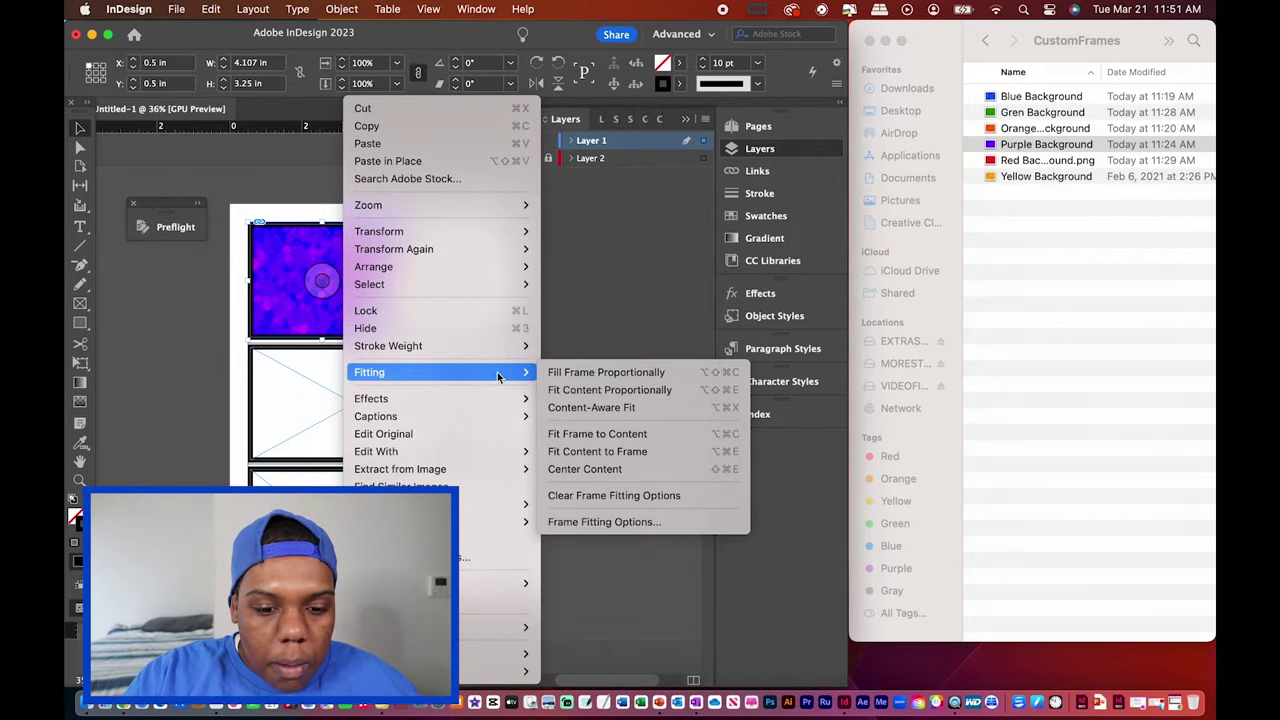
left_click(594, 452)
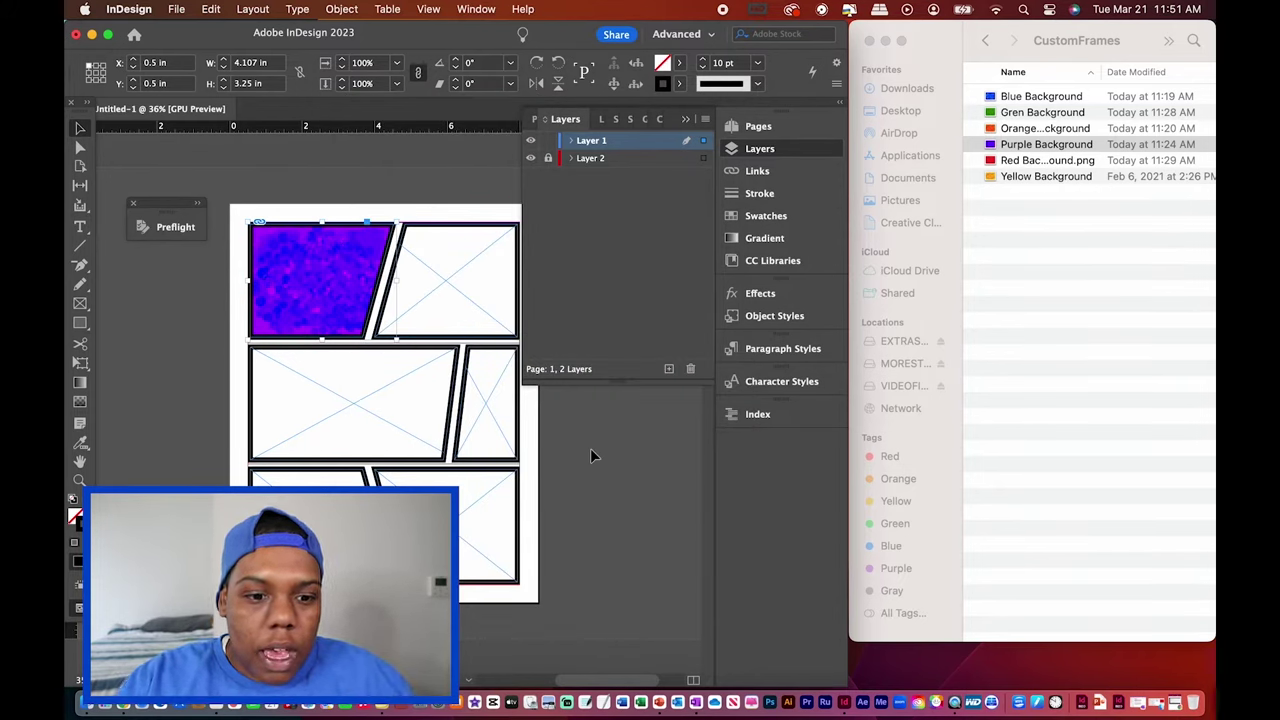
left_click(352, 343)
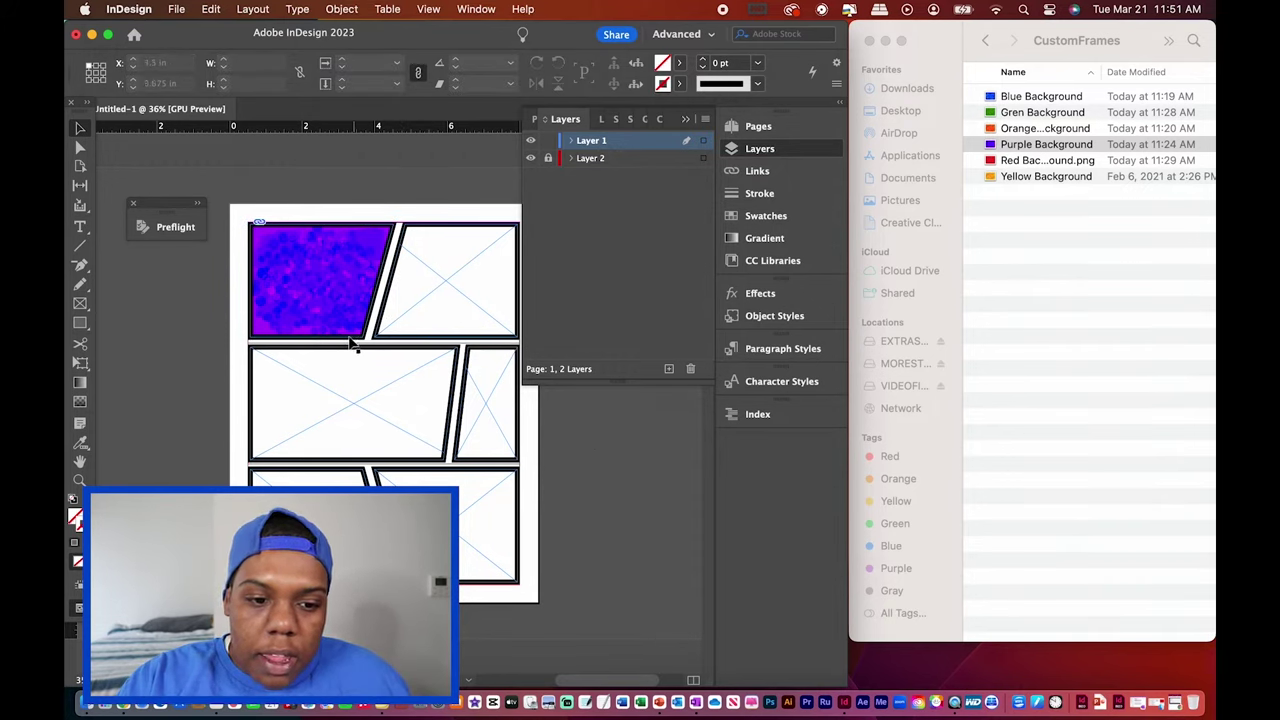
left_click(320, 290)
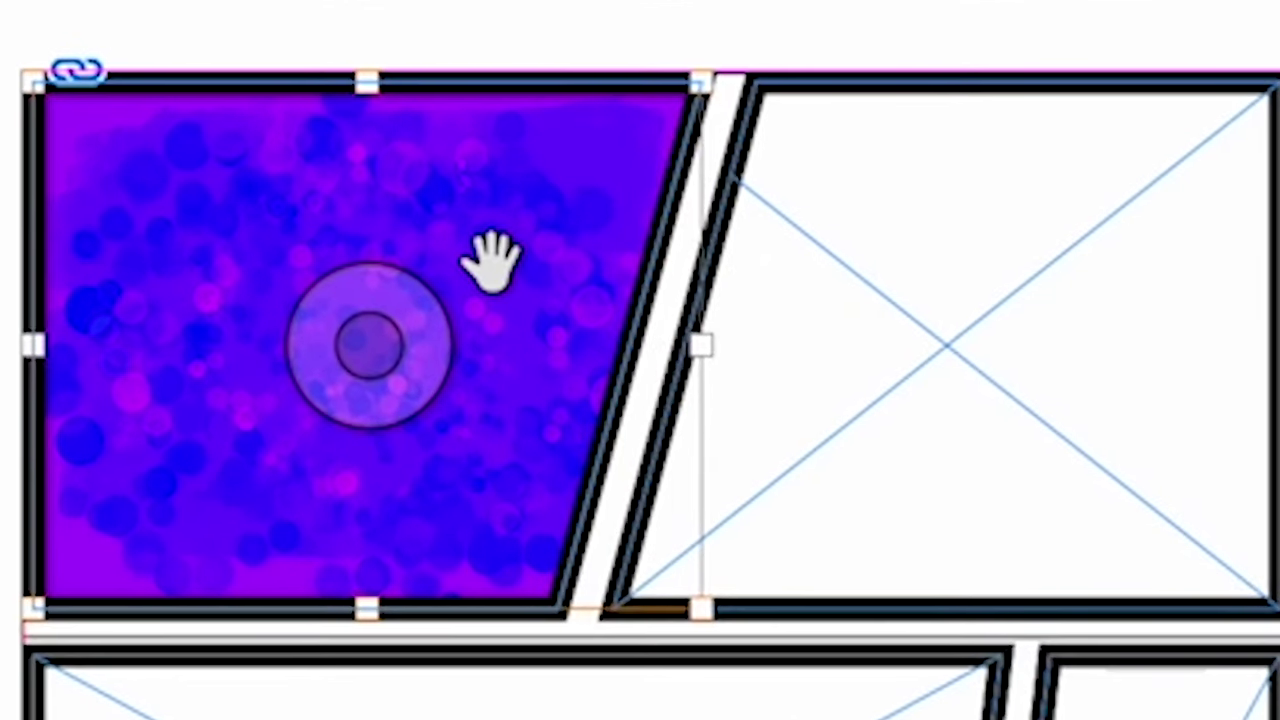
left_click_drag(490, 262, 520, 229)
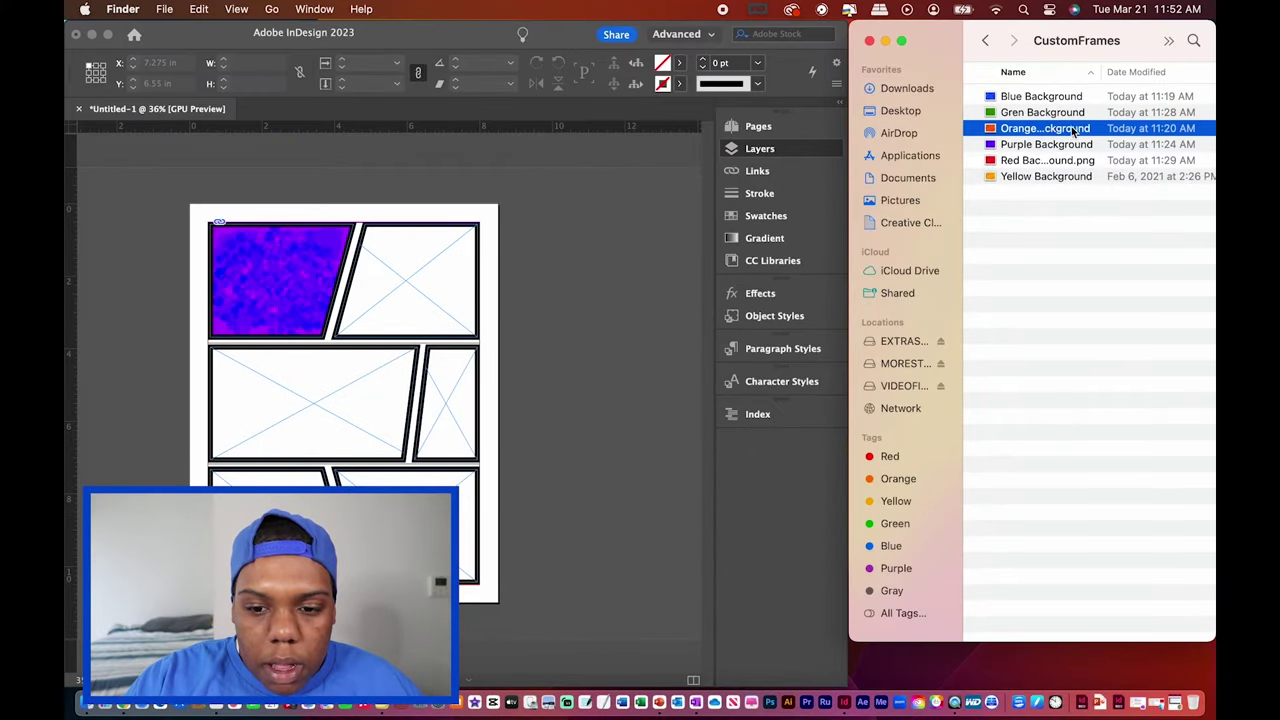
- Place the Orange Background image from the CustomFrames folder into the first row's right-hand frame and select the image content
left_click_drag(1070, 135, 390, 296)
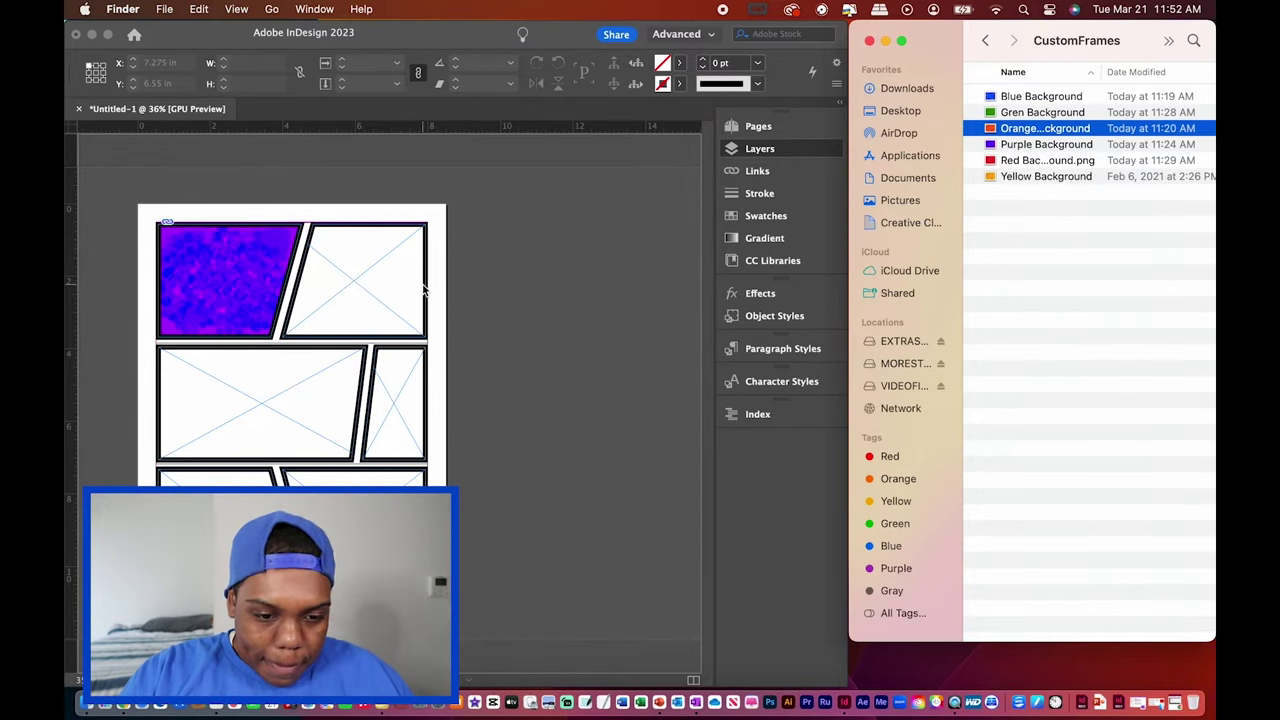
left_click(352, 279)
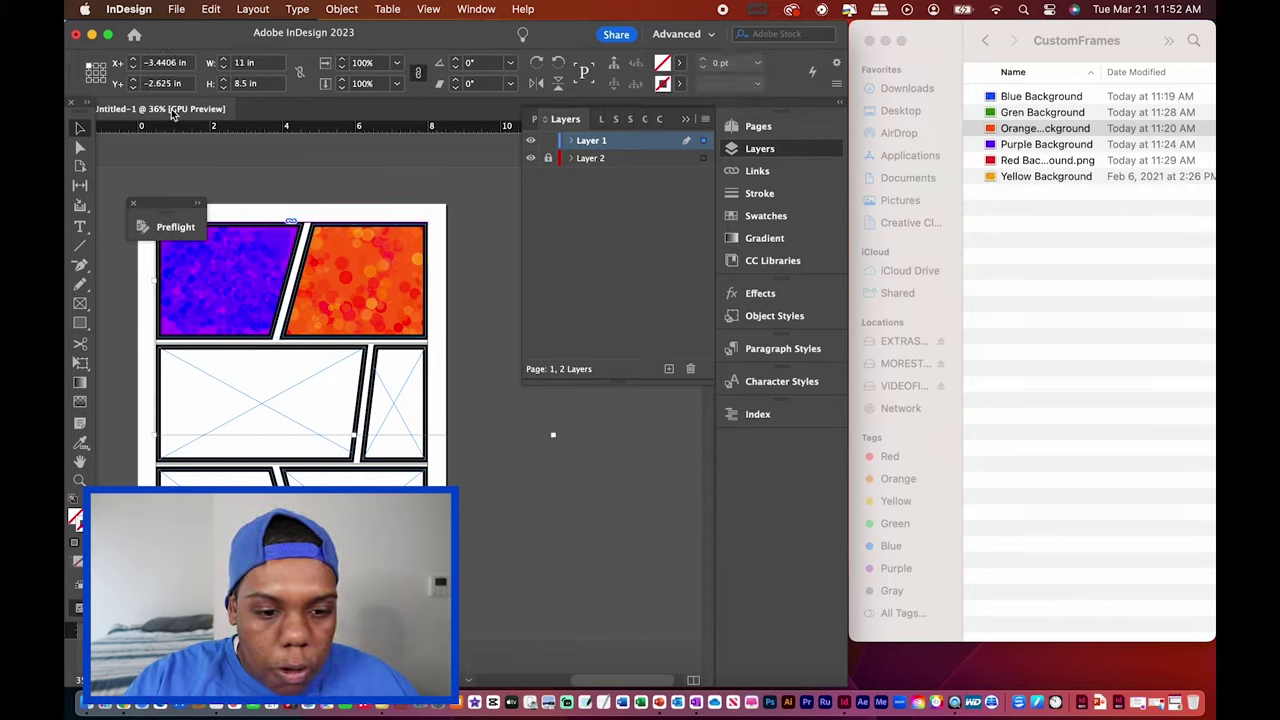
- Scale the orange image down to about 39.6%, roughly 4.35 in by 3.36 in, and shift it within its frame
key("super+alt+comma")
key("super+alt+comma")
key("super+alt+comma")
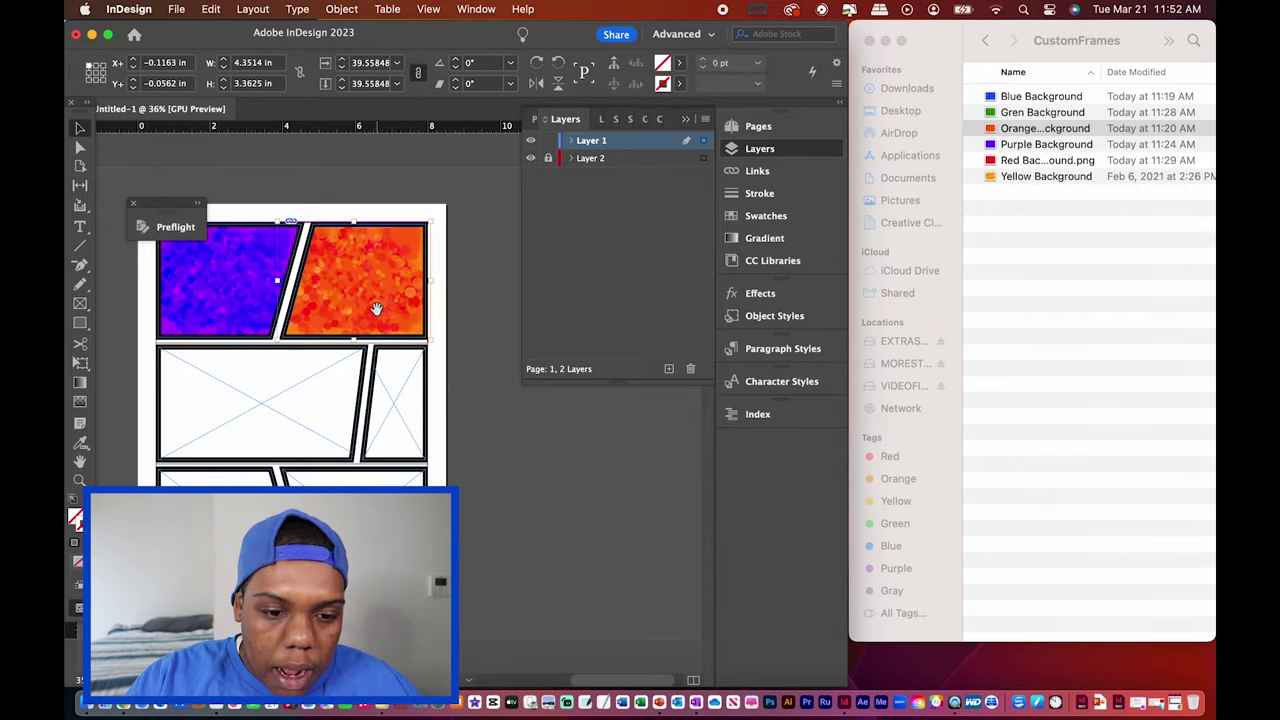
mouse_move(376, 308)
left_mouse_down()
mouse_move(423, 289)
mouse_move(389, 255)
mouse_move(397, 262)
mouse_move(366, 254)
mouse_move(333, 272)
mouse_move(368, 246)
mouse_move(405, 246)
mouse_move(323, 313)
mouse_move(354, 274)
mouse_move(408, 267)
mouse_move(375, 262)
mouse_move(400, 271)
mouse_move(368, 300)
left_mouse_up()
- Apply Fit Content to Frame to the first row's right-hand frame holding the orange image
left_click(369, 277)
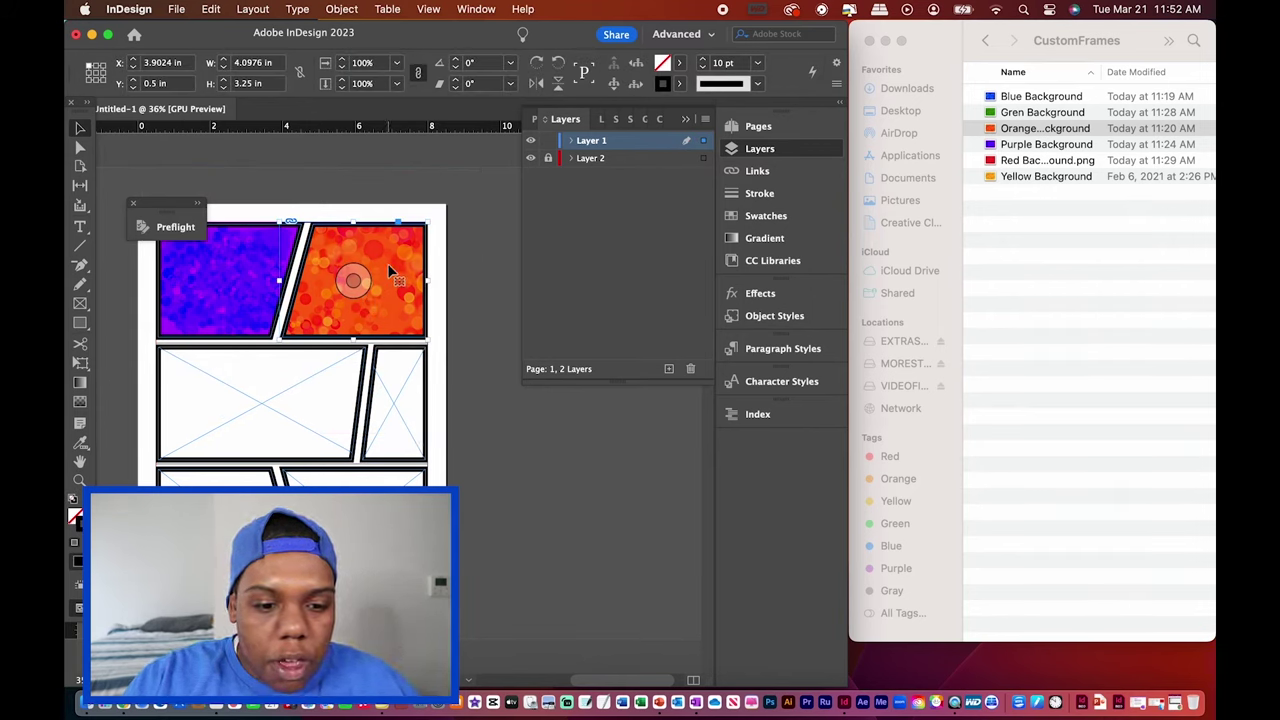
right_click(390, 272)
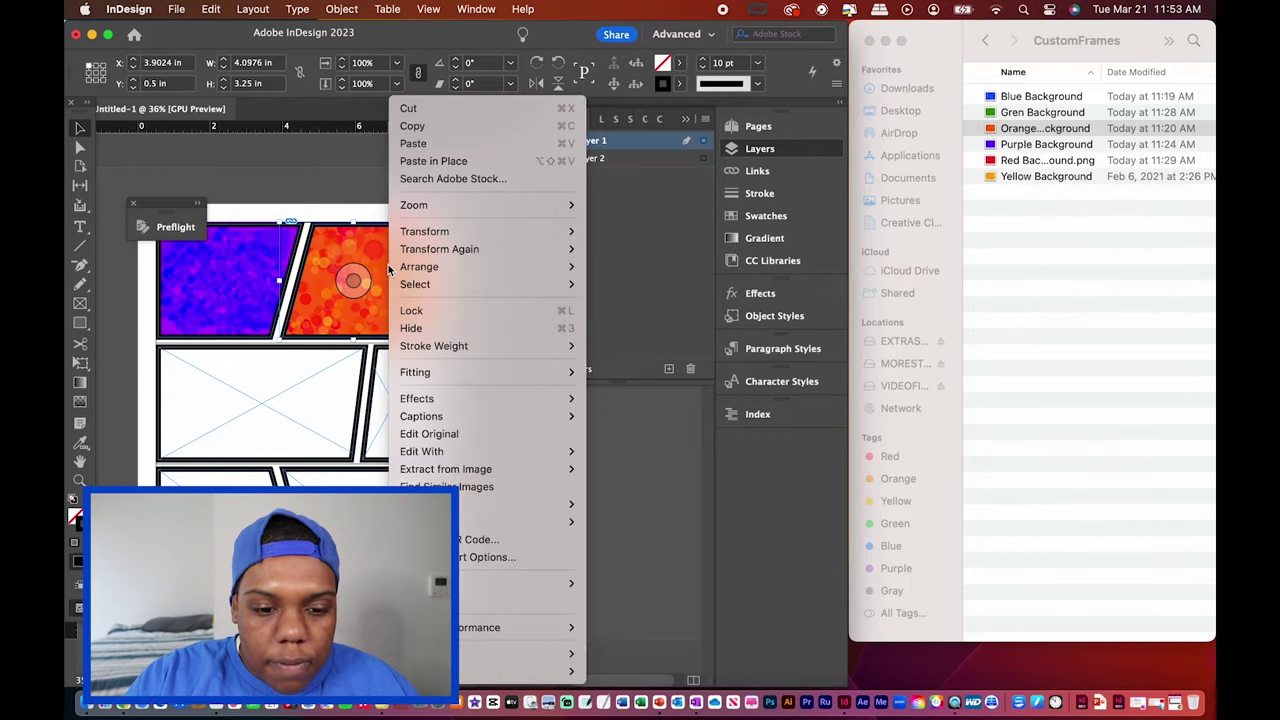
mouse_move(410, 378)
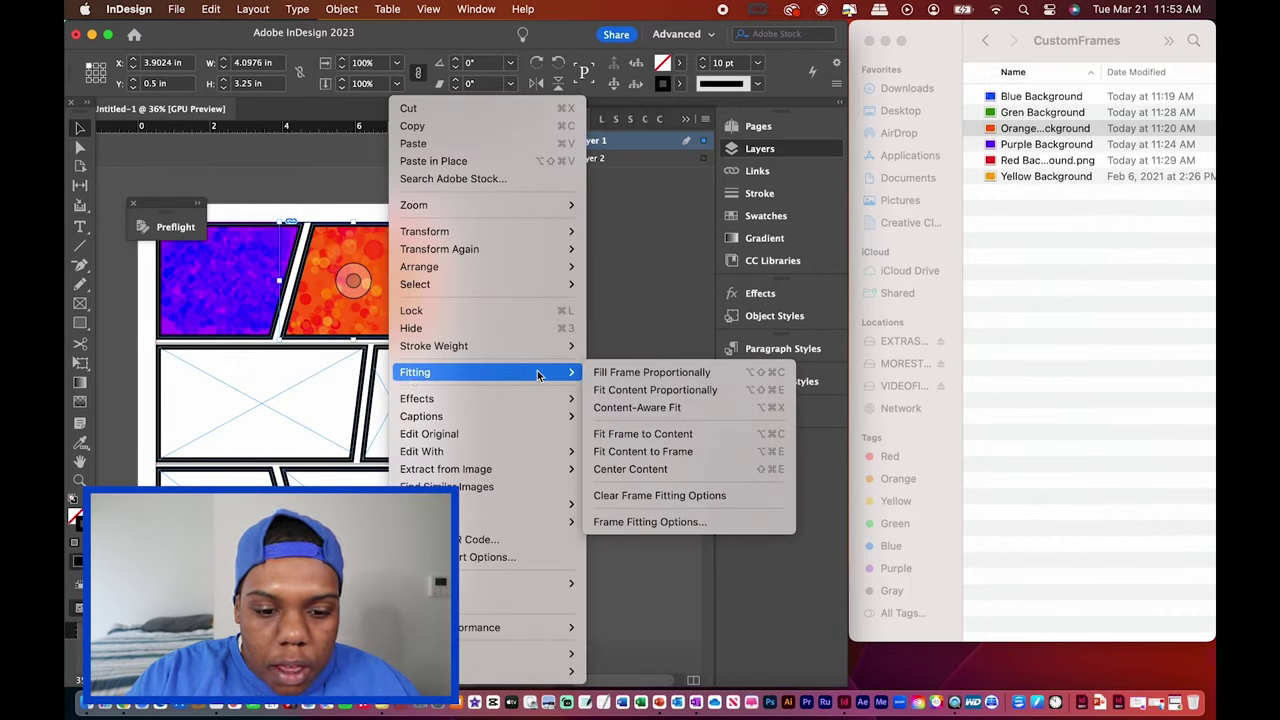
left_click(686, 452)
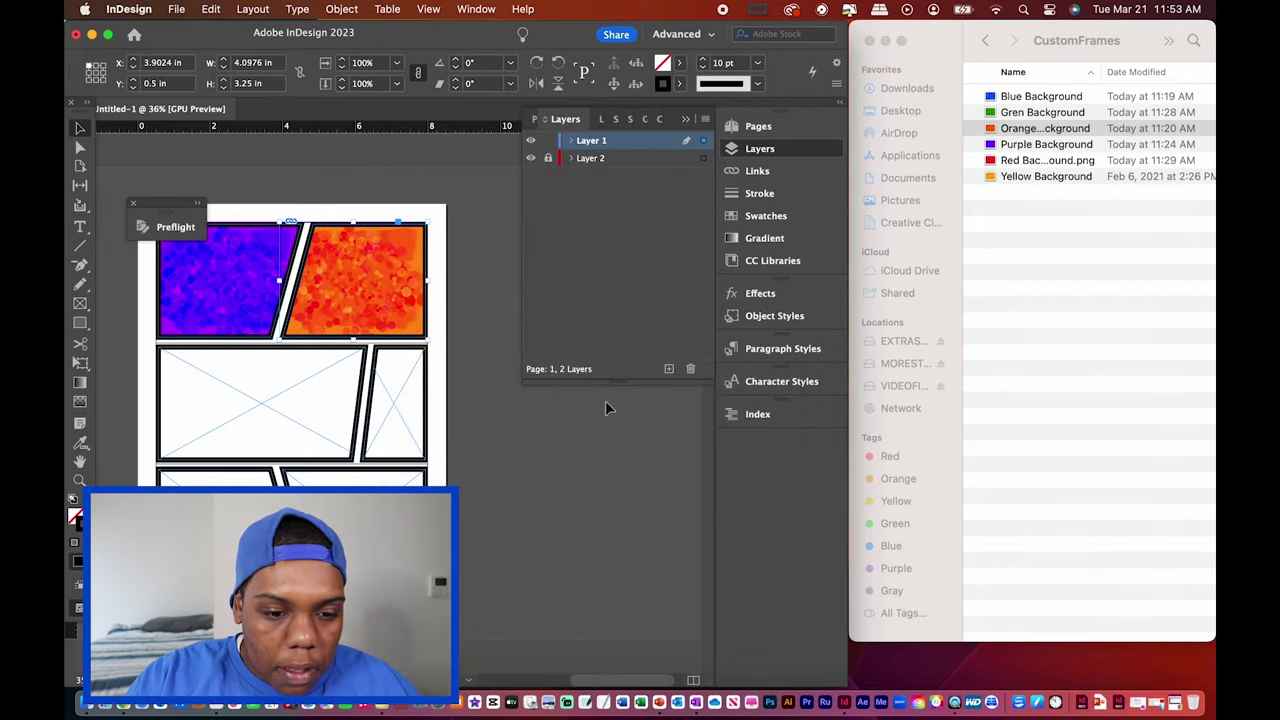
- Place the red and green CustomFrames backgrounds in the second row's wide and narrow frames, and the blue and yellow ones in the third row
left_click(486, 337)
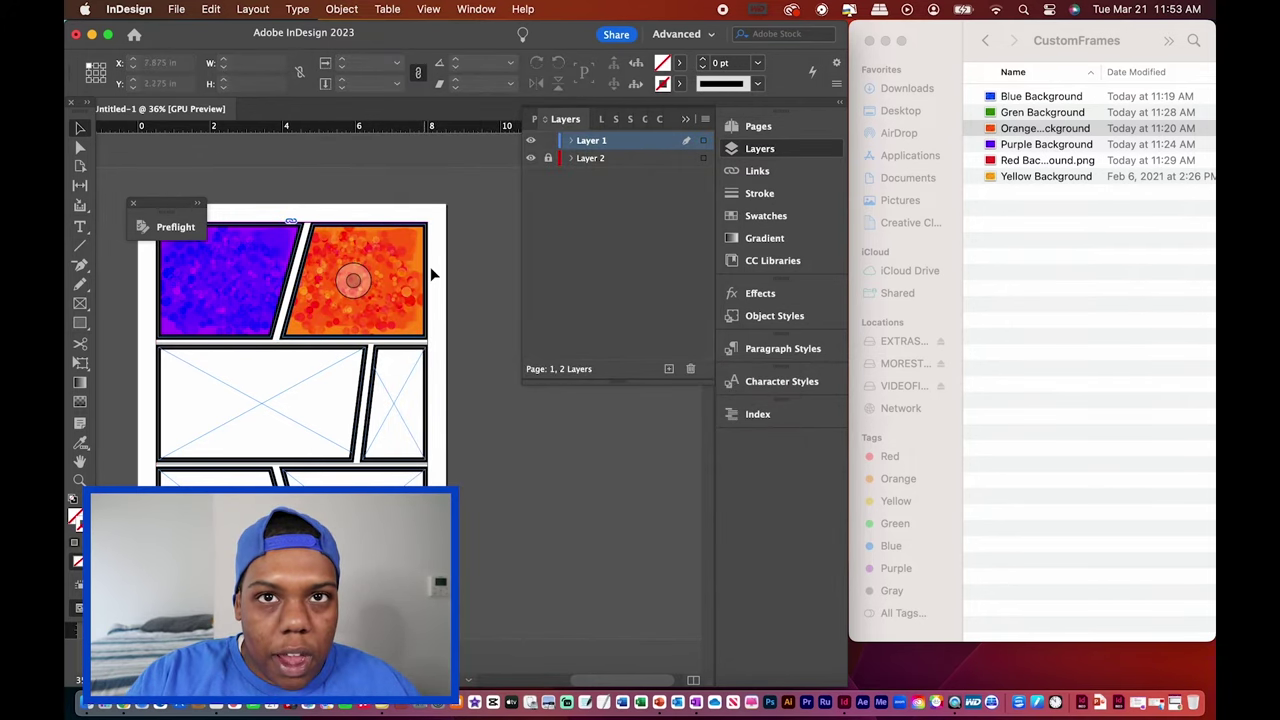
left_click(1060, 160)
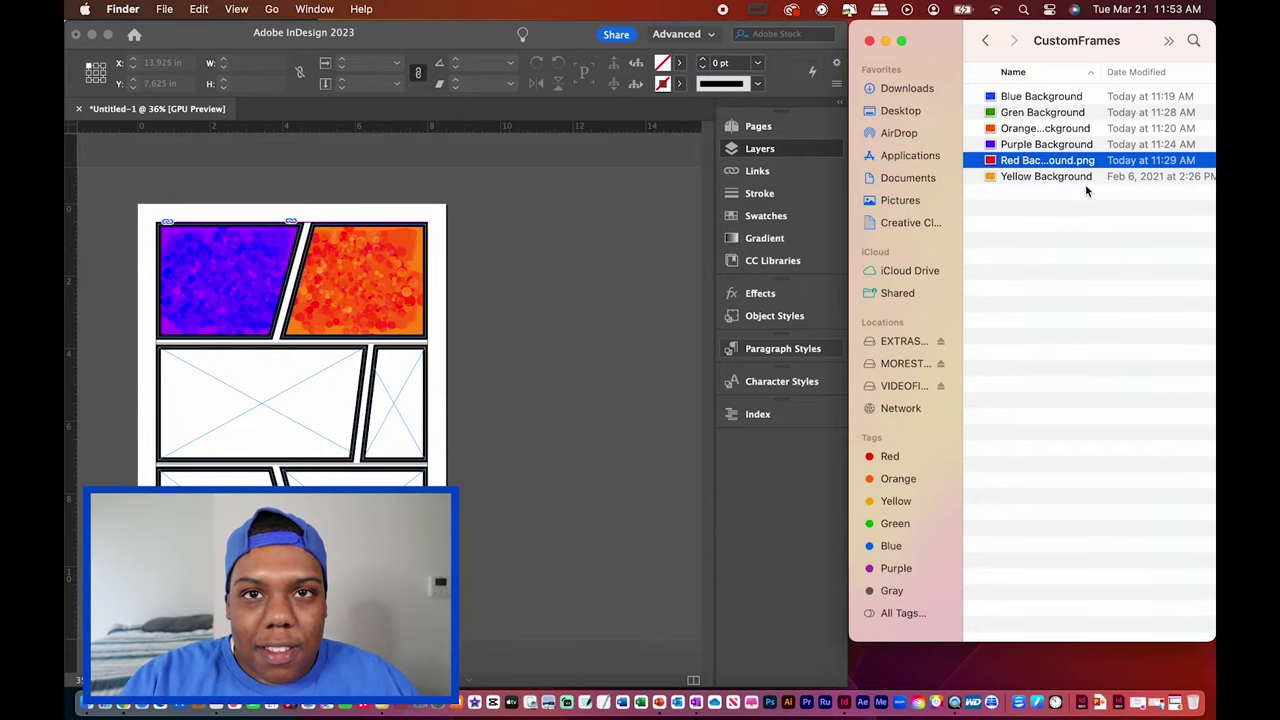
left_click_drag(1060, 163, 346, 414)
left_click(1035, 178)
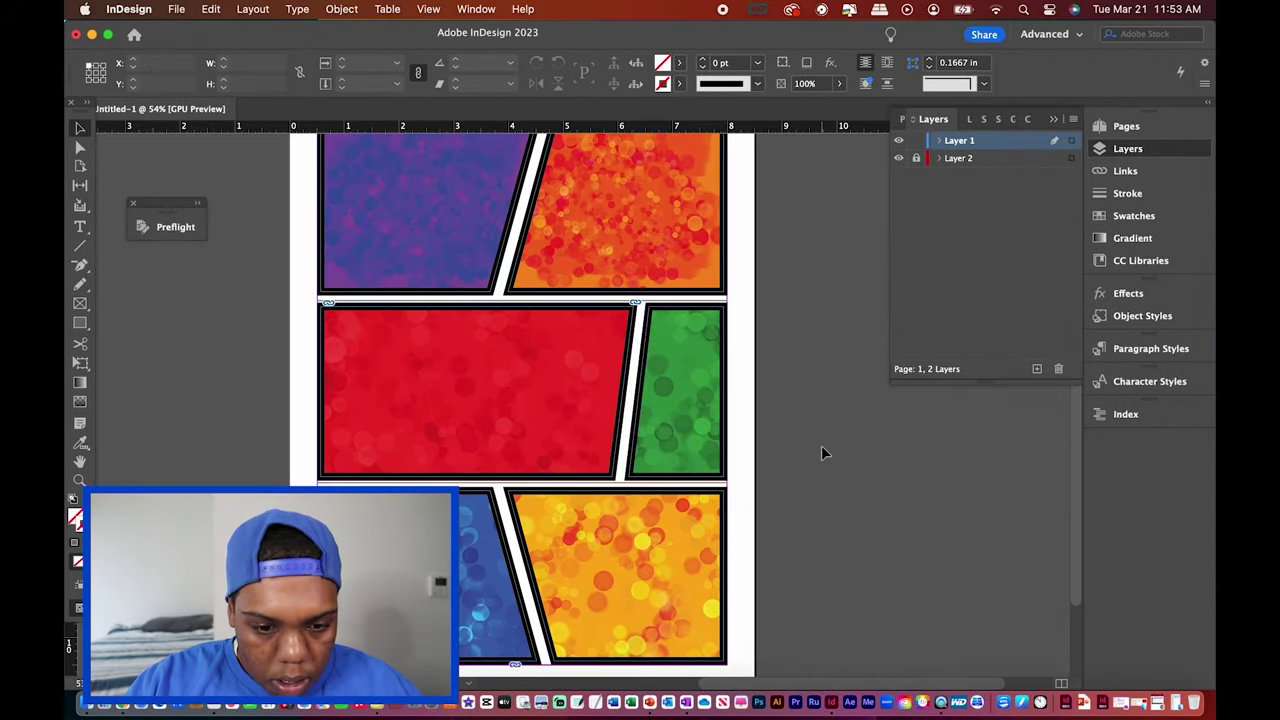
- Apply Fit Content to Frame to the red, green, blue and yellow images in the second and third rows, and fit the page in view
right_click(545, 400)
left_click(857, 434)
right_click(688, 400)
left_click(958, 434)
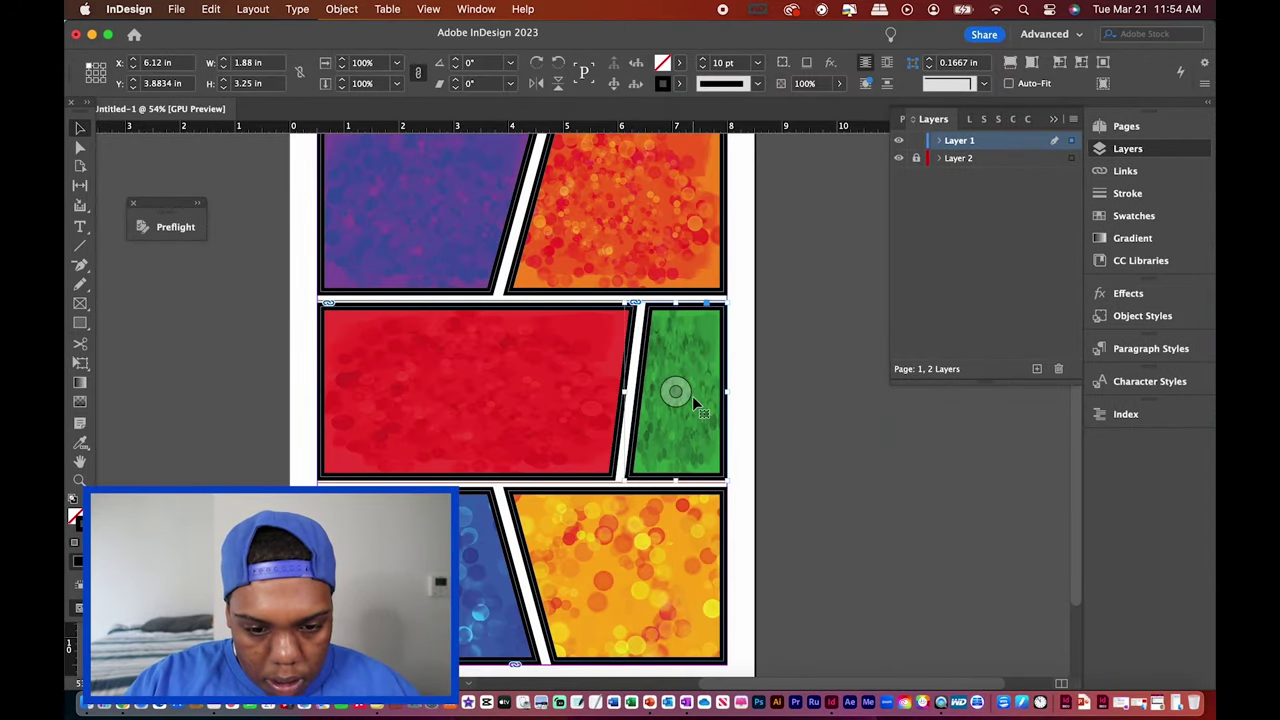
left_click_drag(678, 393, 702, 430)
right_click(440, 580)
left_click(720, 375)
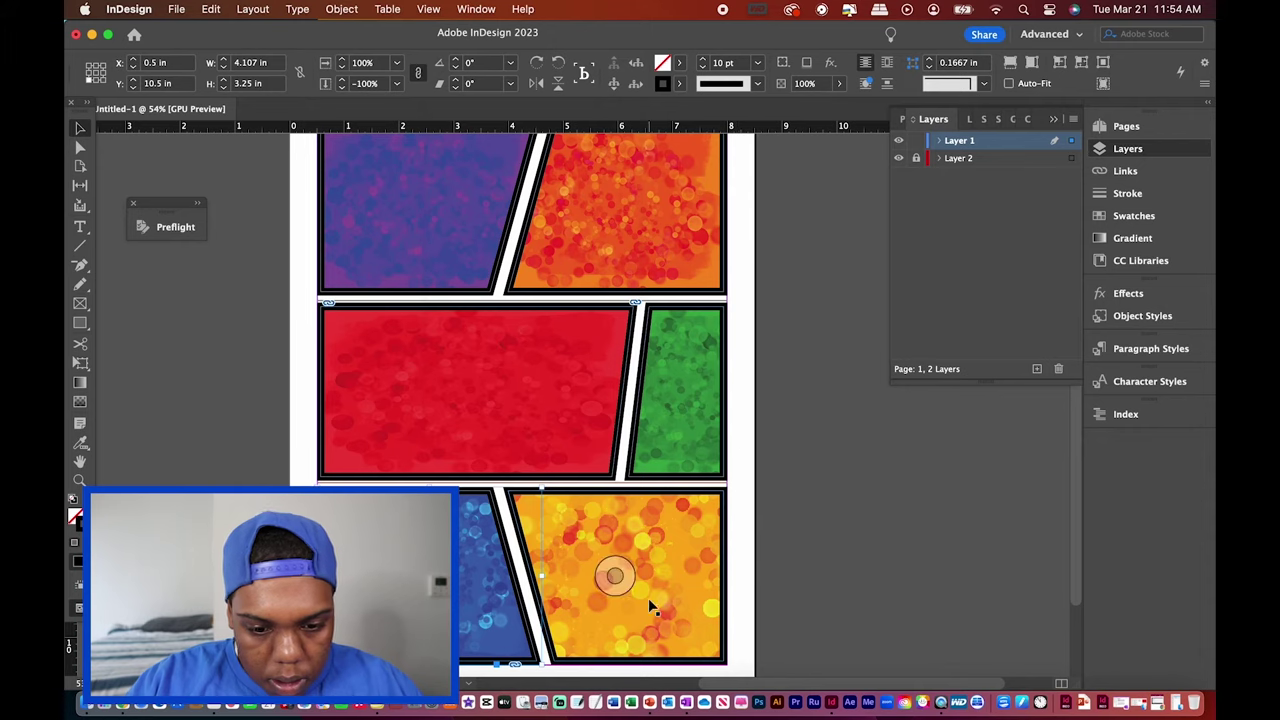
key("super+0")
left_click(820, 526)
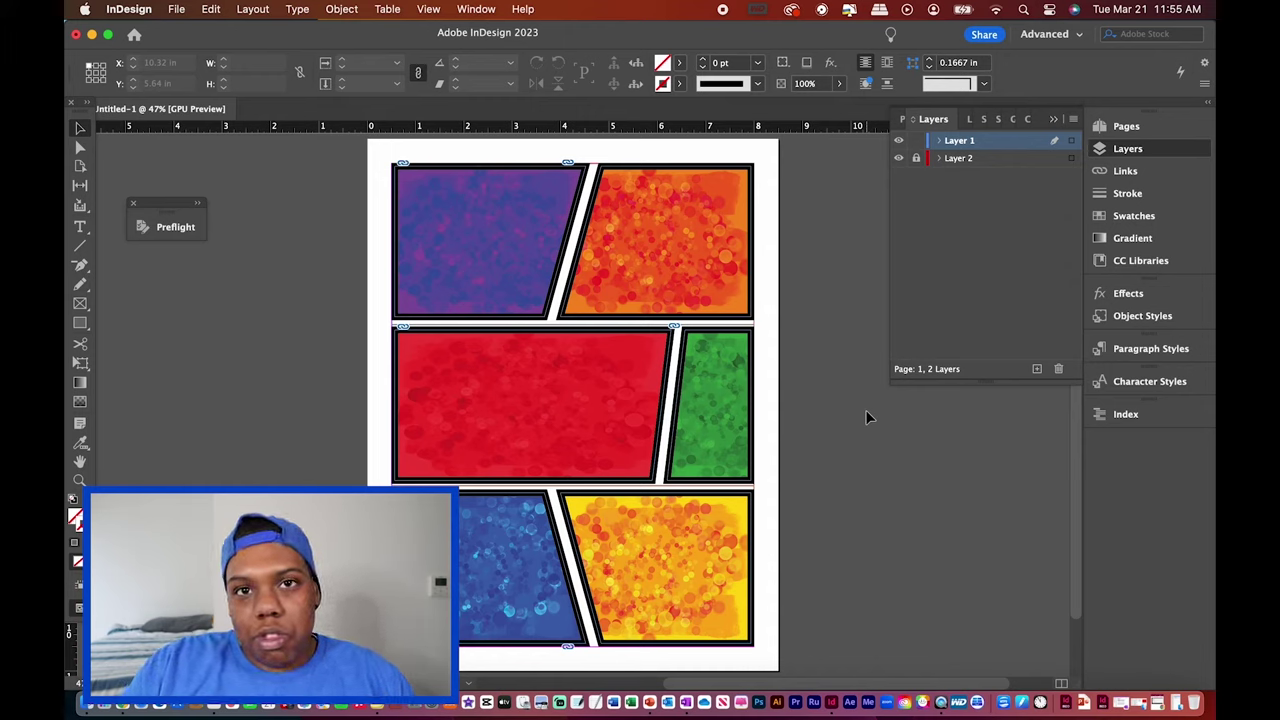
- Hide the locked Layer 2 so that only Layer 1 with the comic panels is displayed
left_click(957, 220)
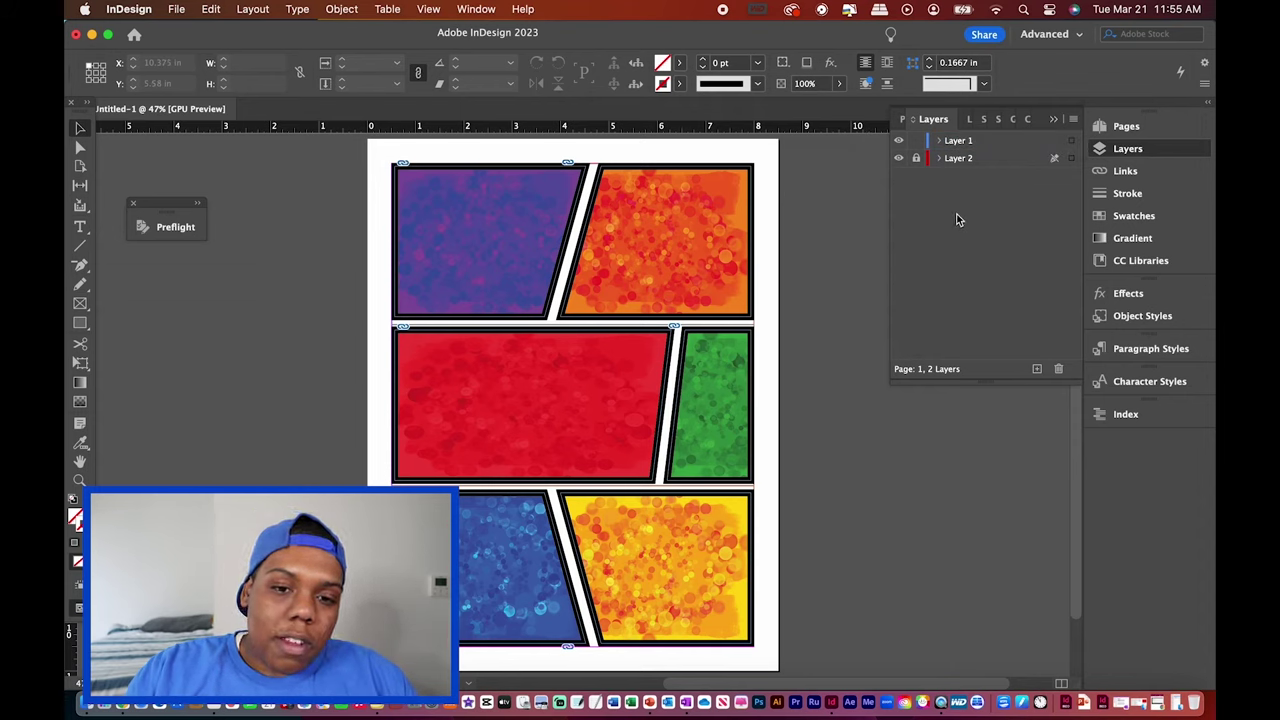
left_click(899, 159)
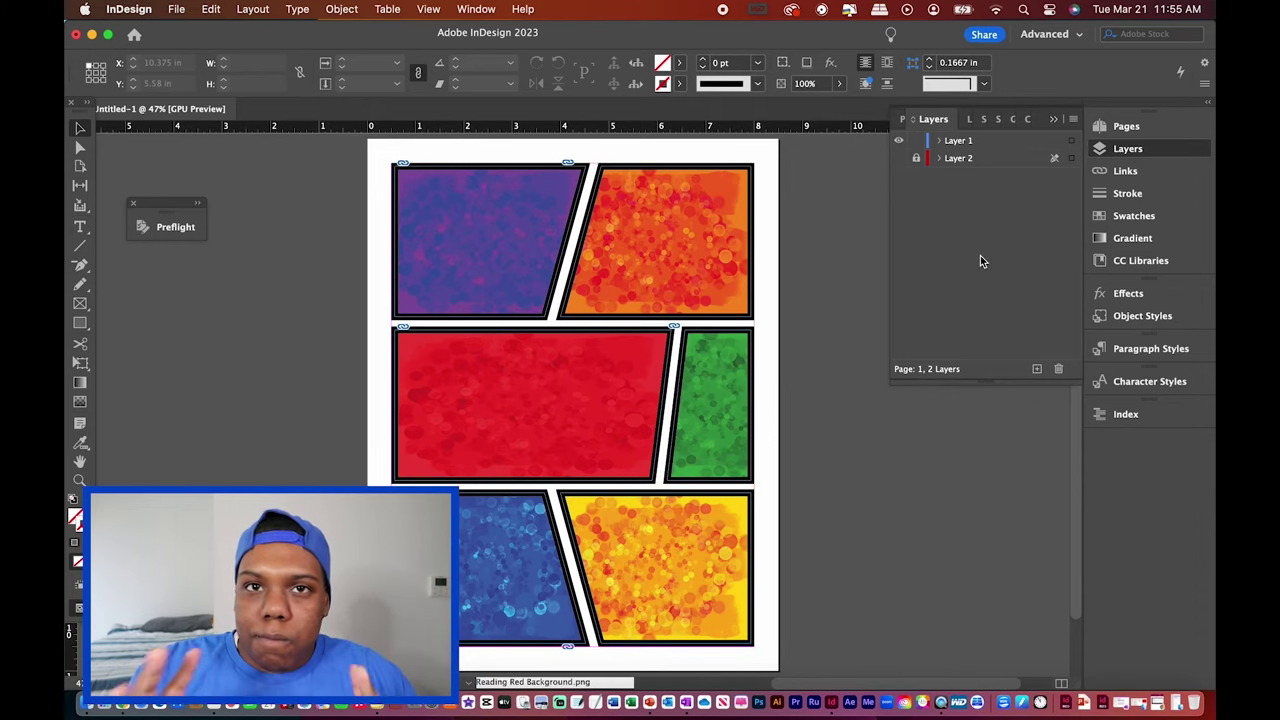